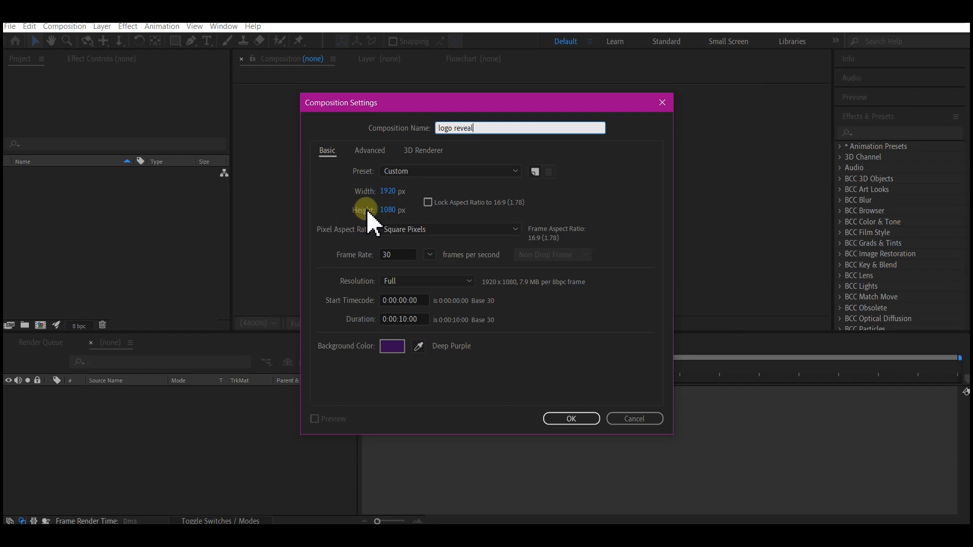
# Create the logo reveal composition at 30 frames per second with a bright purple background
pyautogui.click(429, 254)
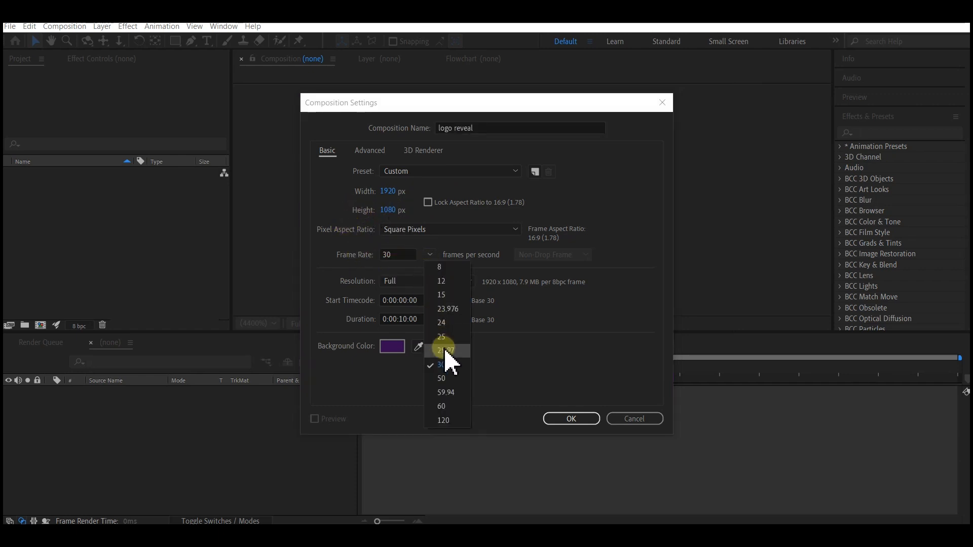
pyautogui.click(440, 365)
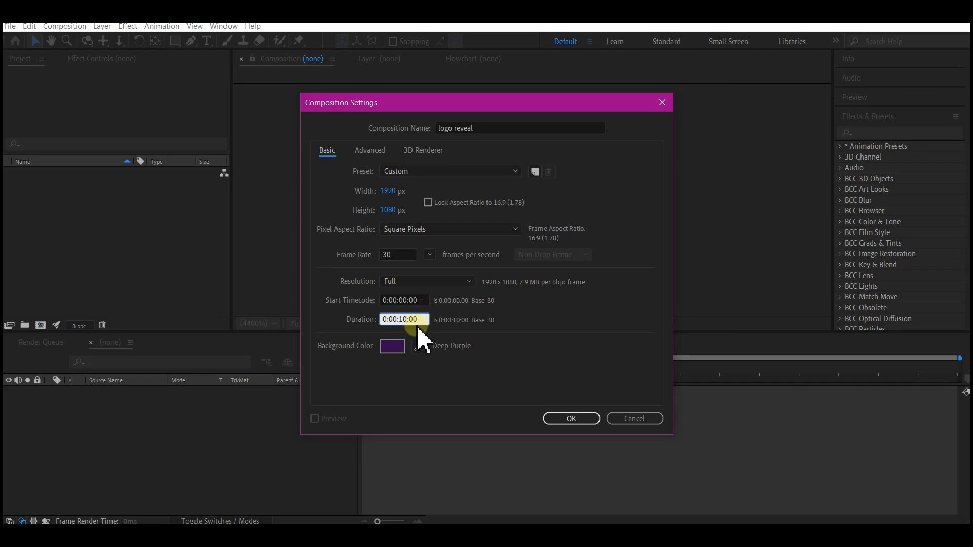
pyautogui.click(395, 348)
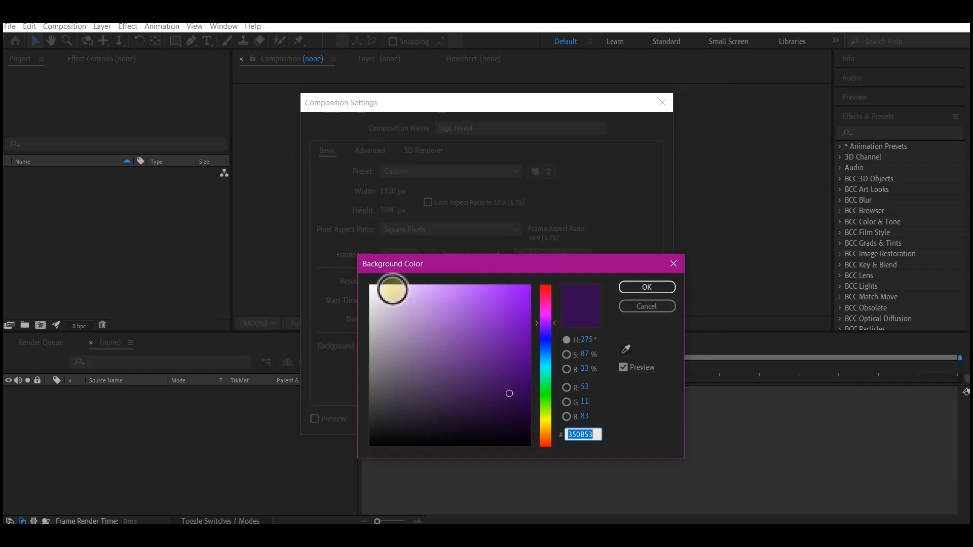
pyautogui.moveTo(451, 321); pyautogui.dragTo(532, 298)
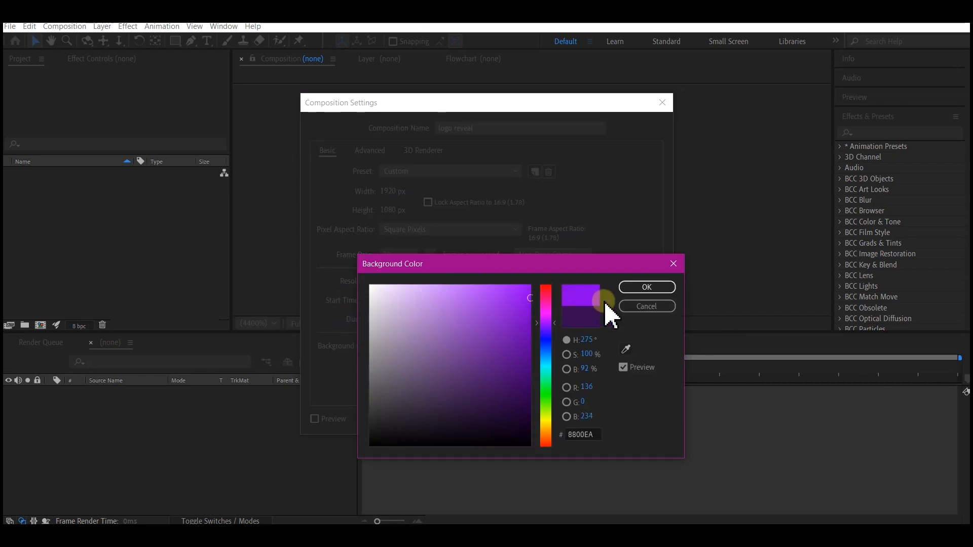
pyautogui.click(643, 287)
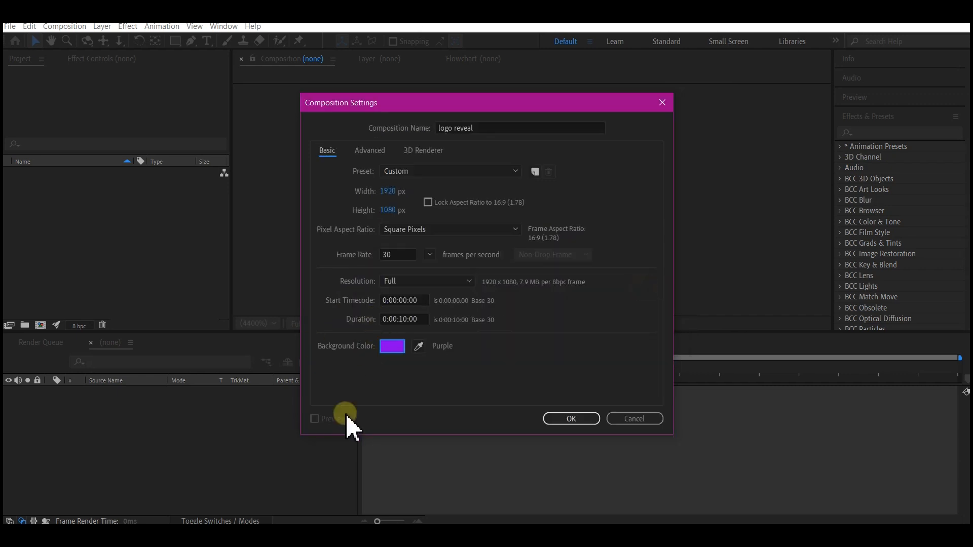
pyautogui.click(570, 418)
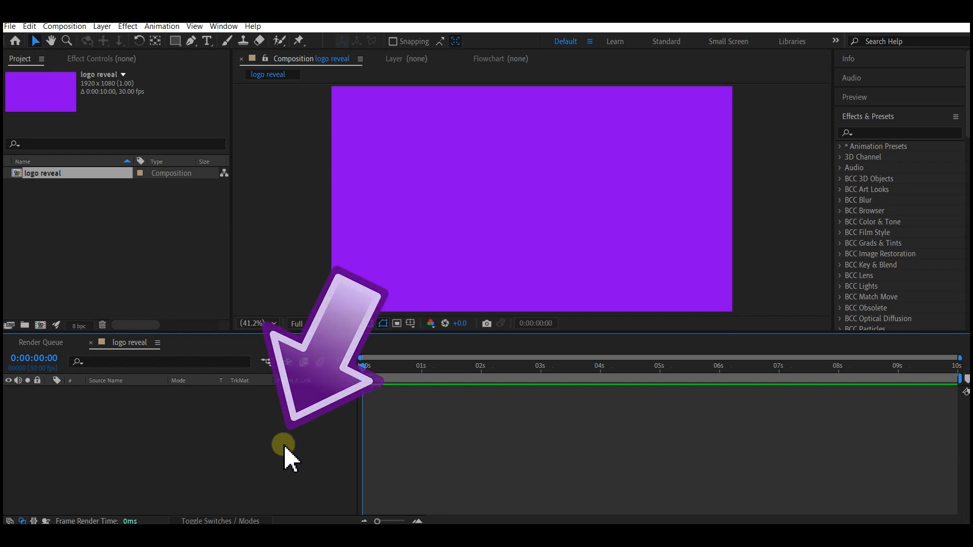
# Add a solid layer named bg that matches the composition size
pyautogui.rightClick(312, 429)
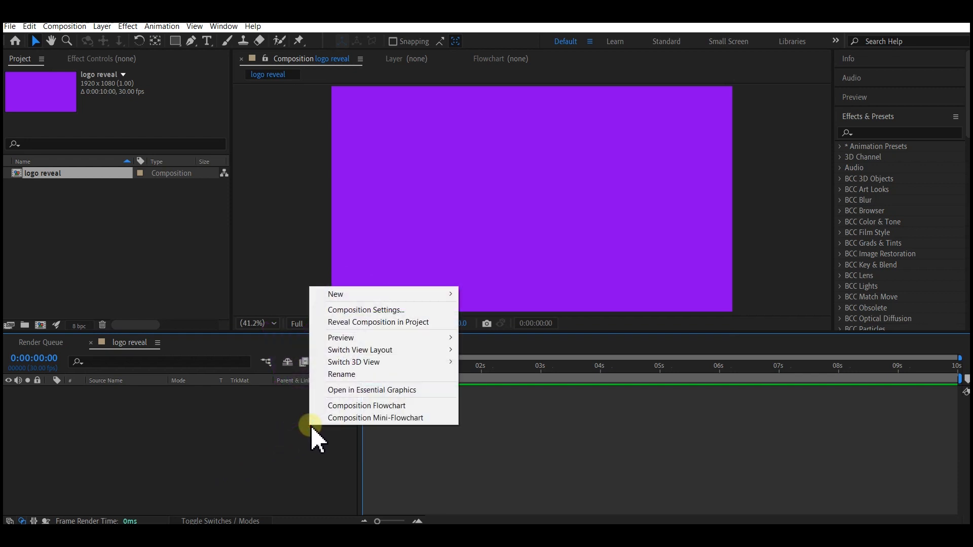
pyautogui.click(356, 294)
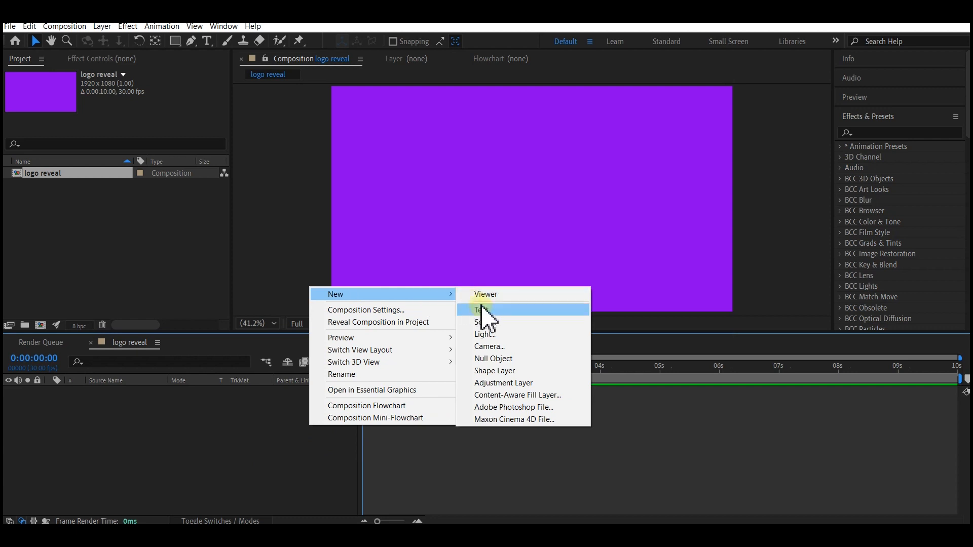
pyautogui.click(485, 322)
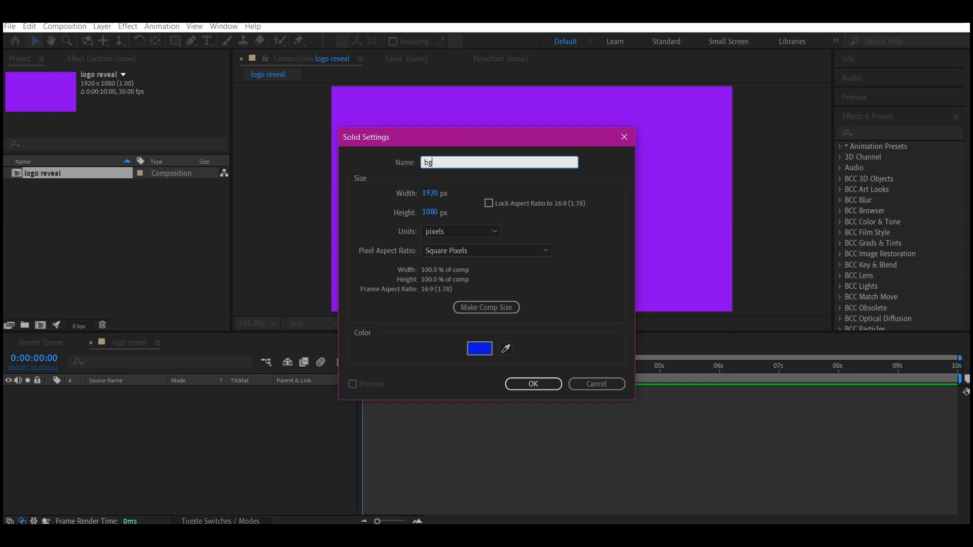
pyautogui.click(494, 310)
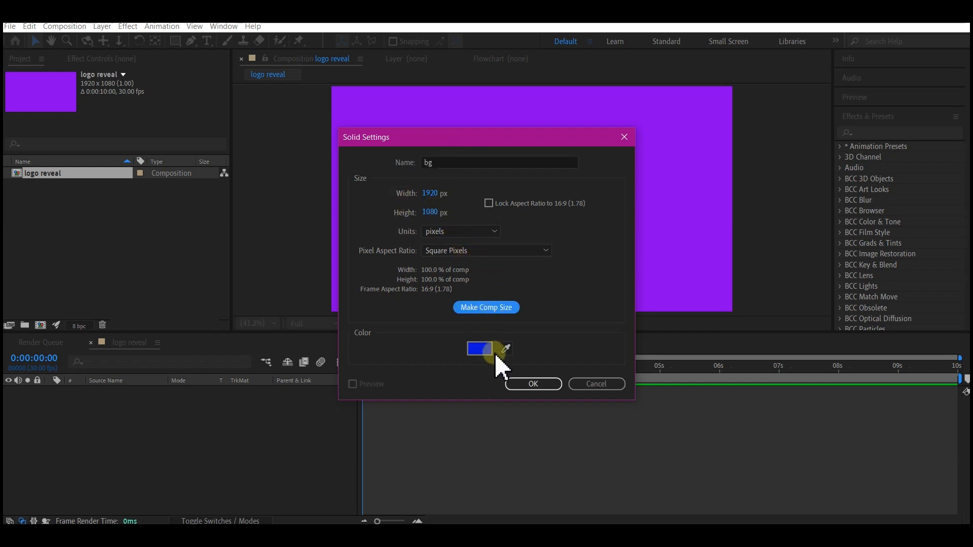
pyautogui.click(530, 384)
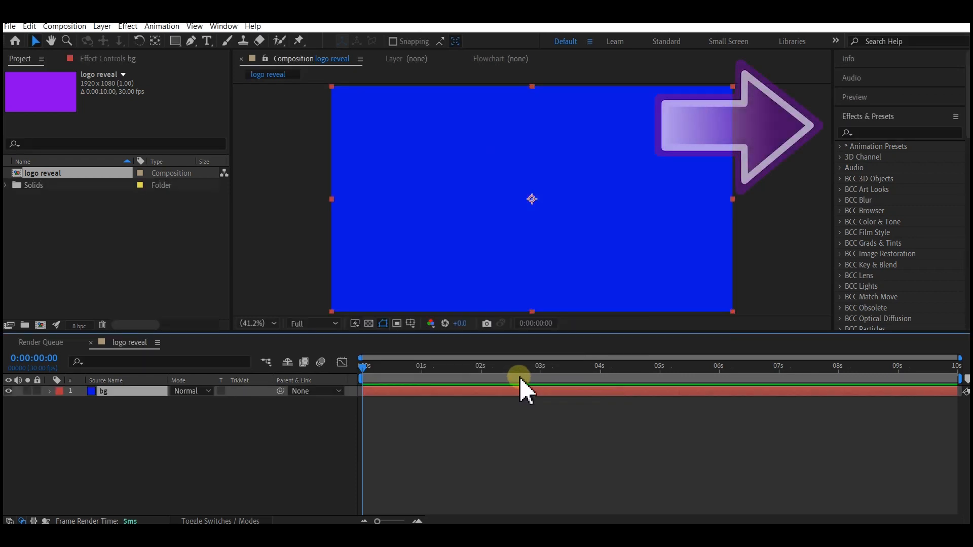
# Find the Gradient Ramp effect by searching for ramp and apply it to the bg layer
pyautogui.click(885, 120)
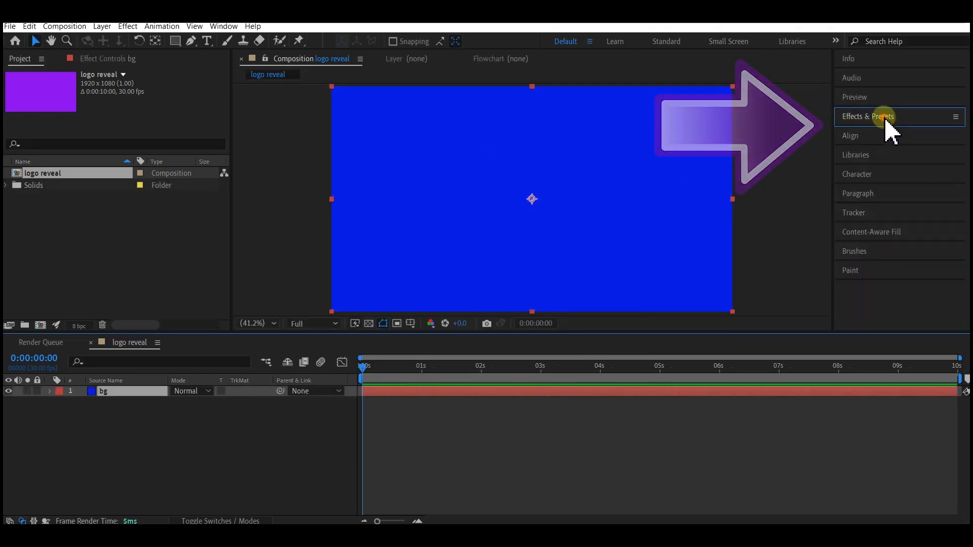
pyautogui.click(884, 121)
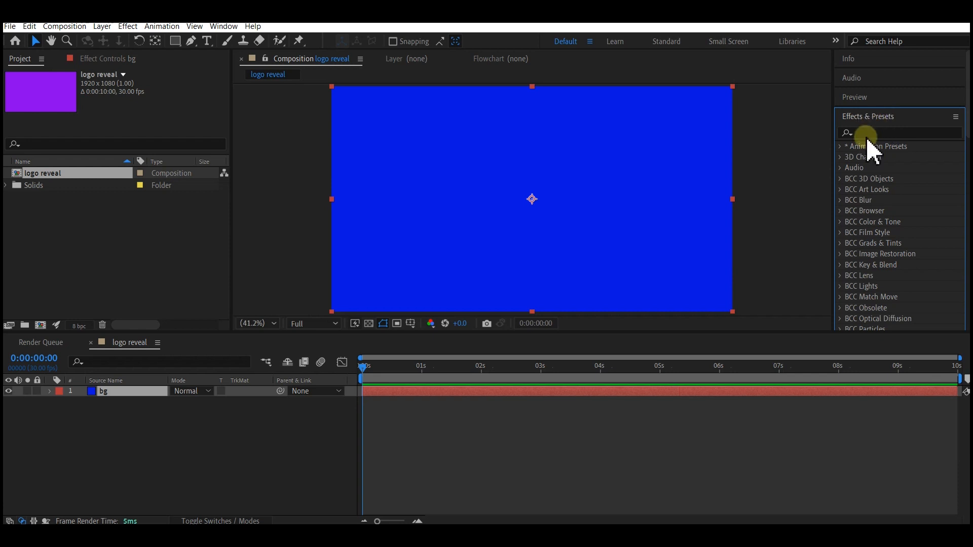
pyautogui.click(873, 133)
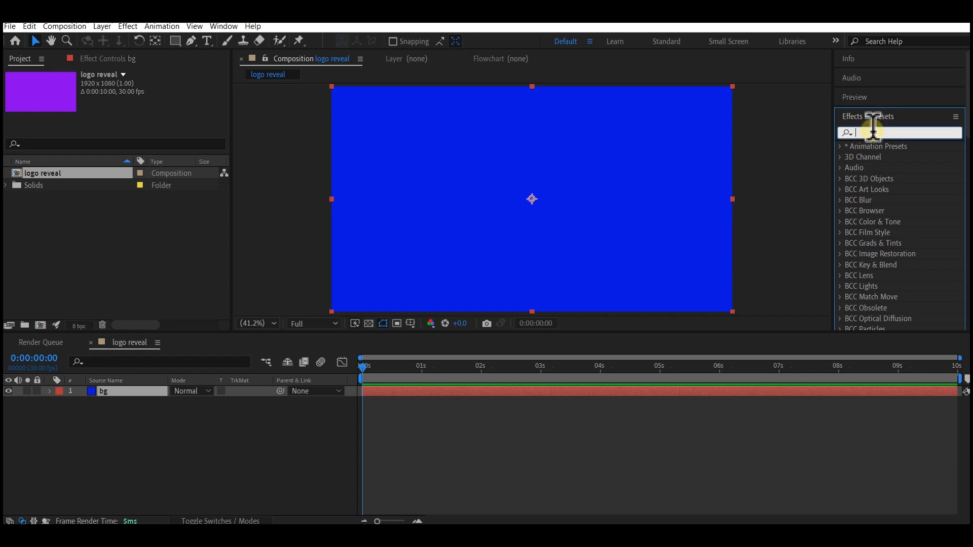
pyautogui.write('ramp')
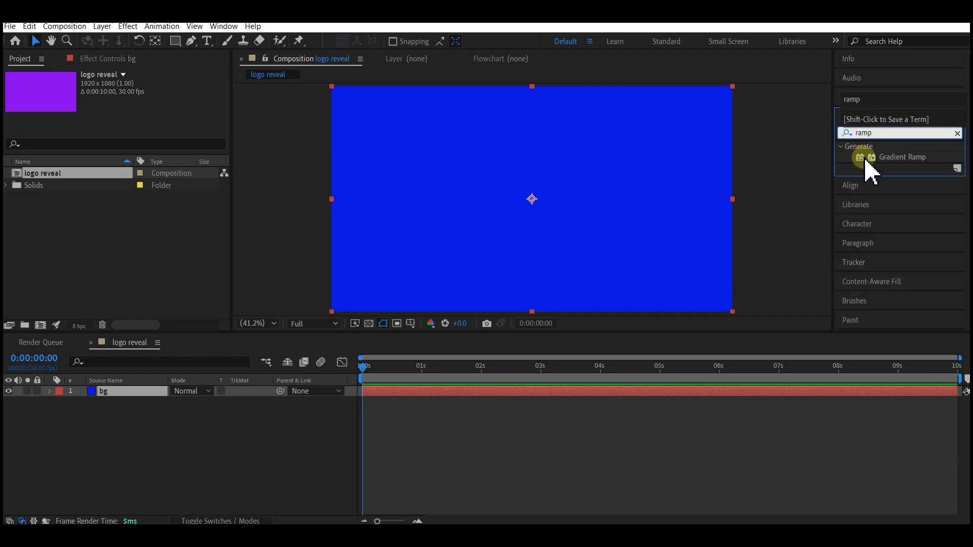
pyautogui.moveTo(864, 162); pyautogui.dragTo(118, 399)
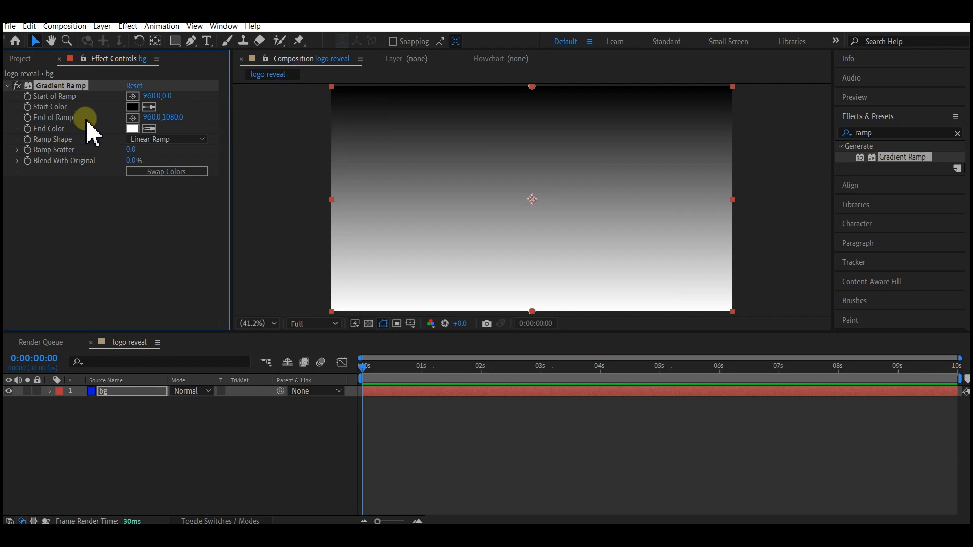
# Set the Gradient Ramp's end color to a near-black blue
pyautogui.click(134, 139)
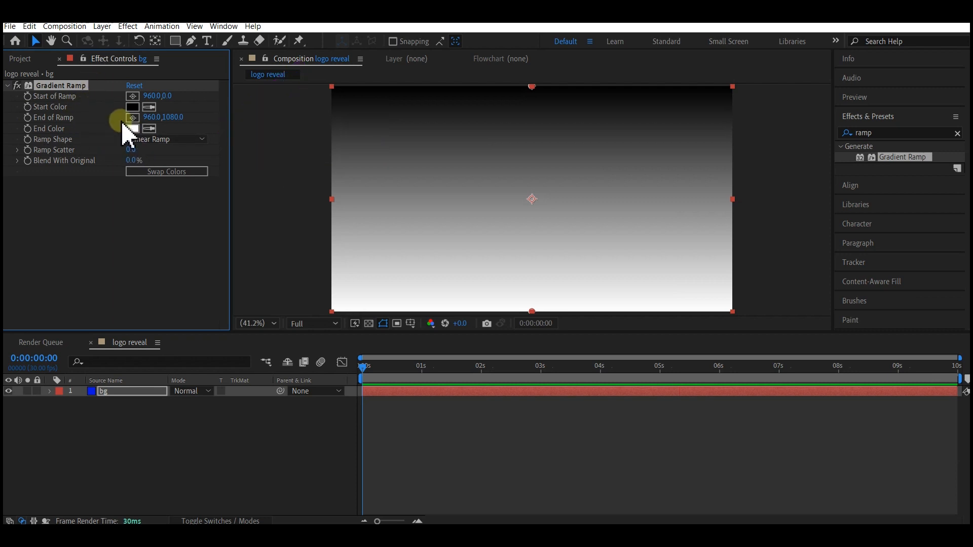
pyautogui.click(129, 129)
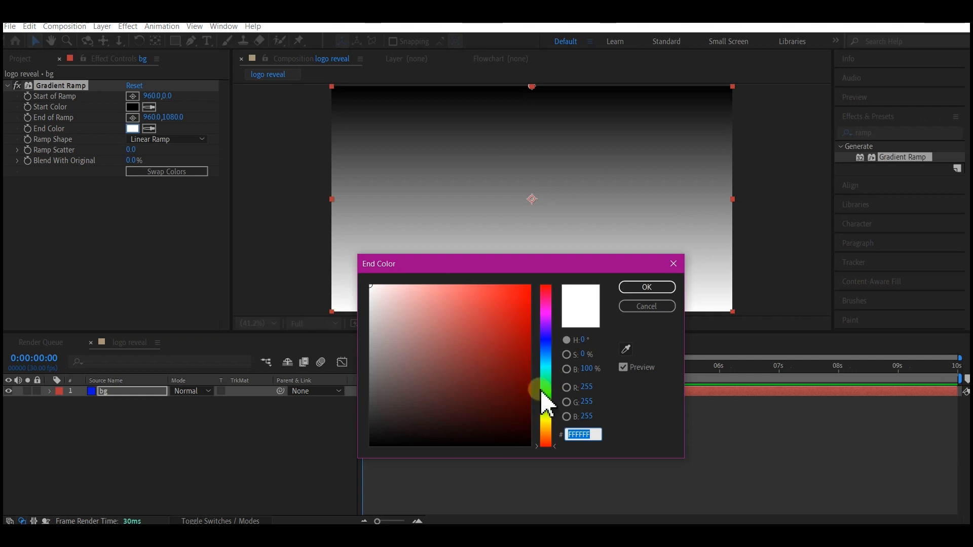
pyautogui.click(548, 358)
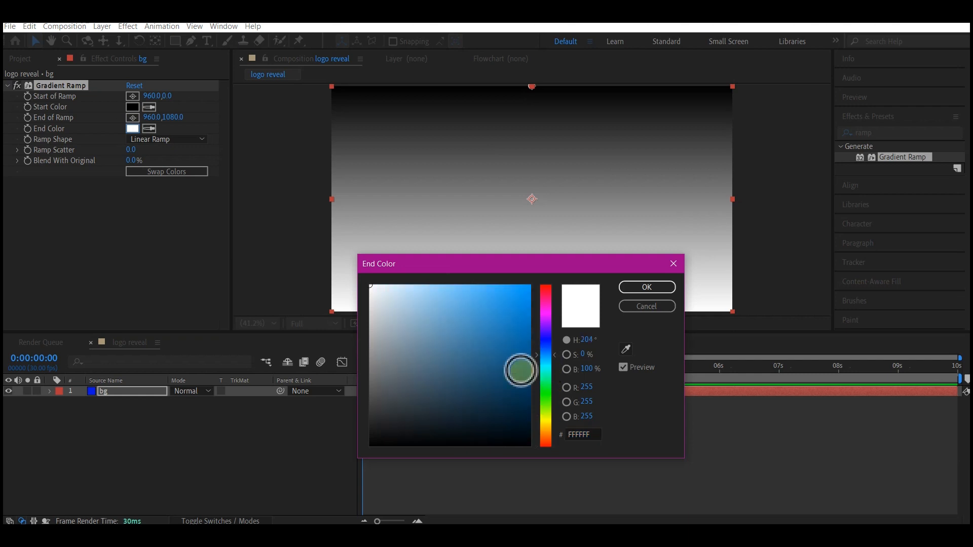
pyautogui.moveTo(517, 395); pyautogui.dragTo(529, 433)
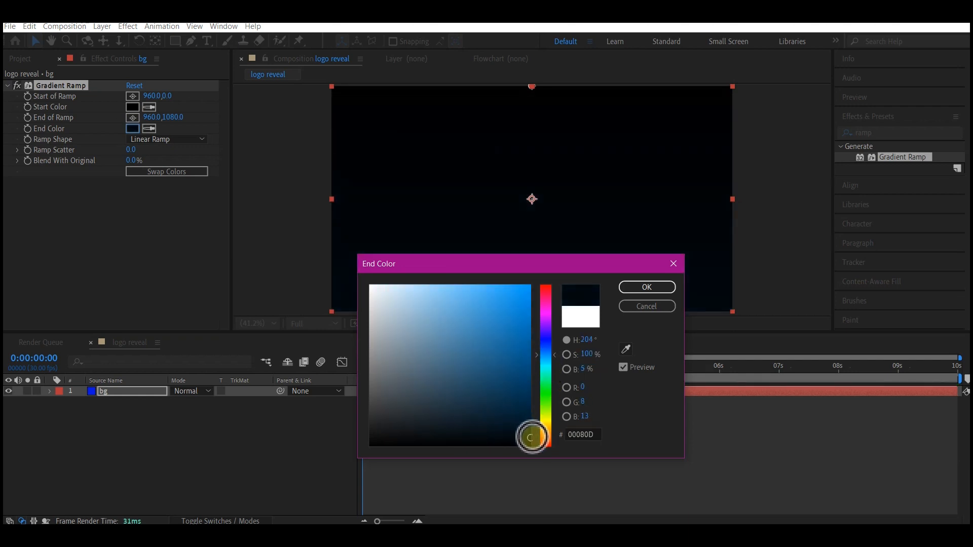
pyautogui.click(647, 287)
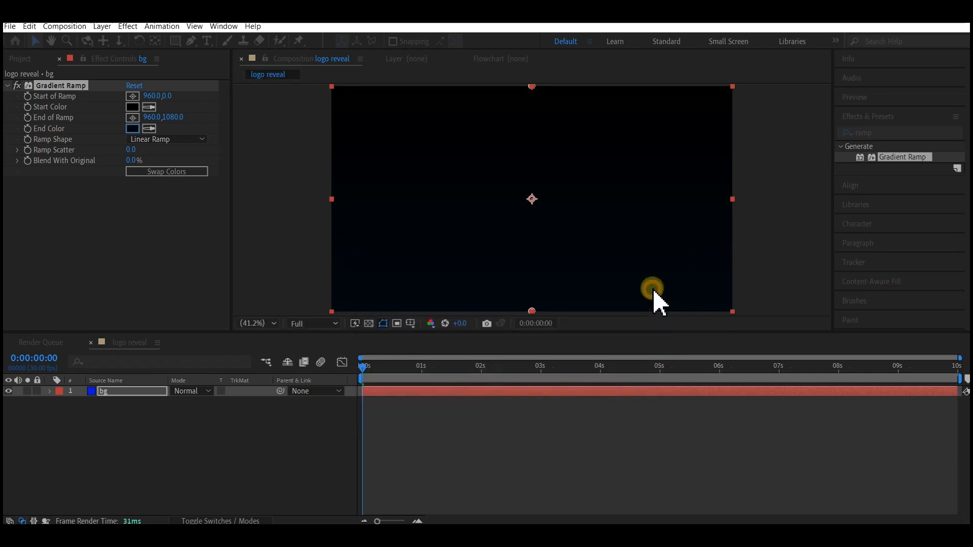
# Set the Gradient Ramp's start color to a very dark neutral grey
pyautogui.click(177, 143)
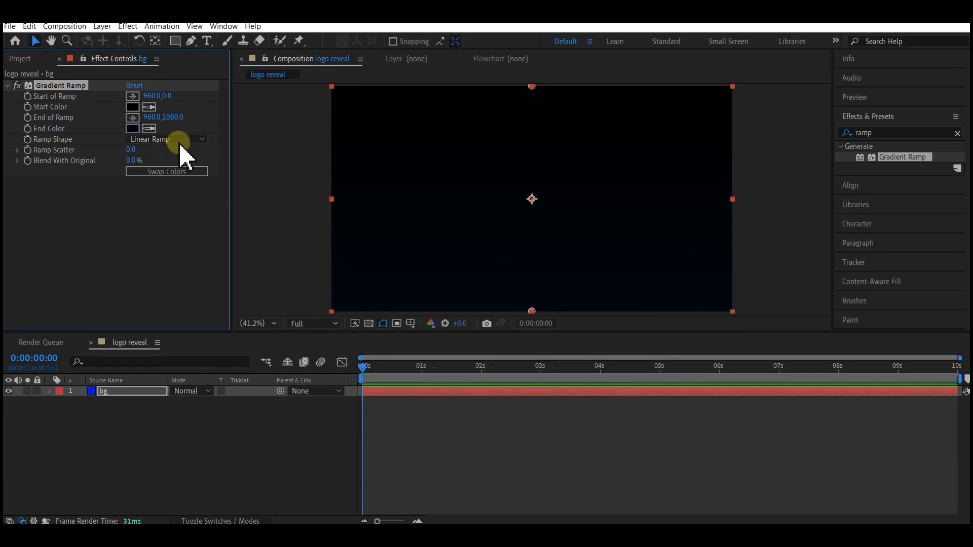
pyautogui.click(132, 107)
pyautogui.moveTo(373, 400); pyautogui.dragTo(362, 418)
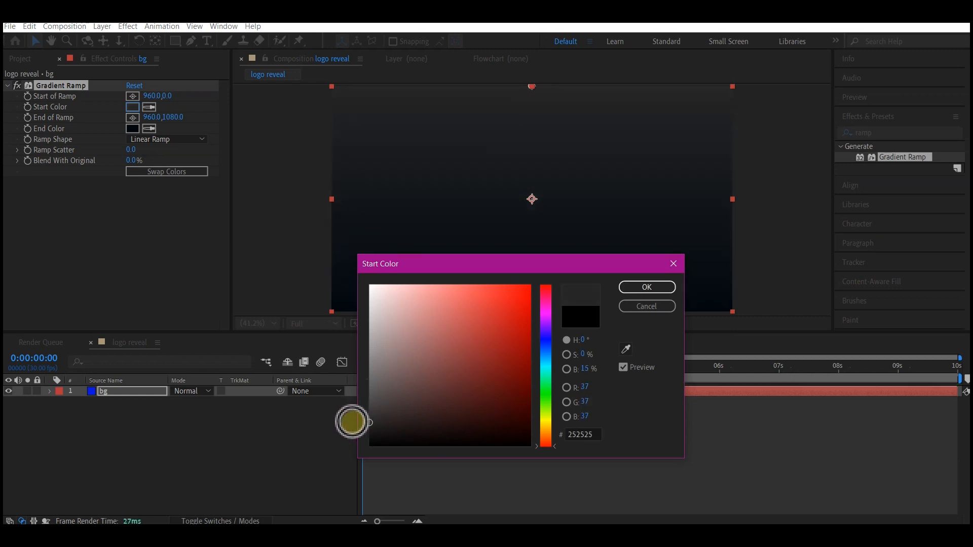
pyautogui.click(647, 288)
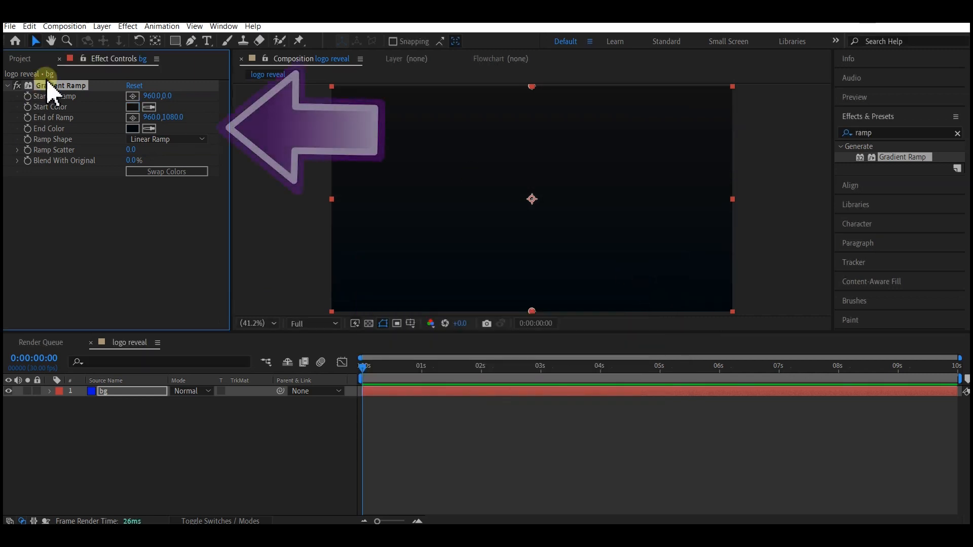
# Change the ramp shape to Radial Ramp and move its start point just beyond the frame's upper-right corner, about 1952.6, 36.4
pyautogui.click(158, 140)
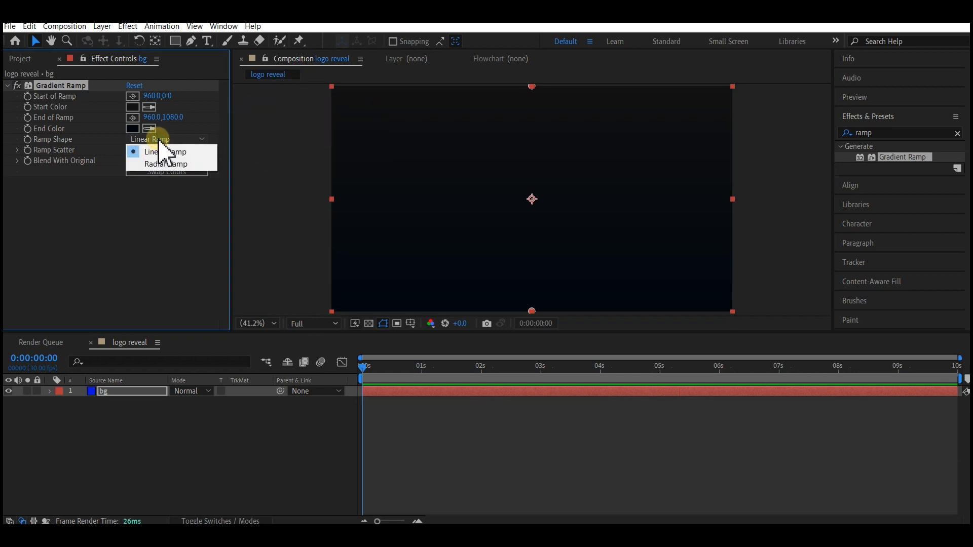
pyautogui.click(158, 165)
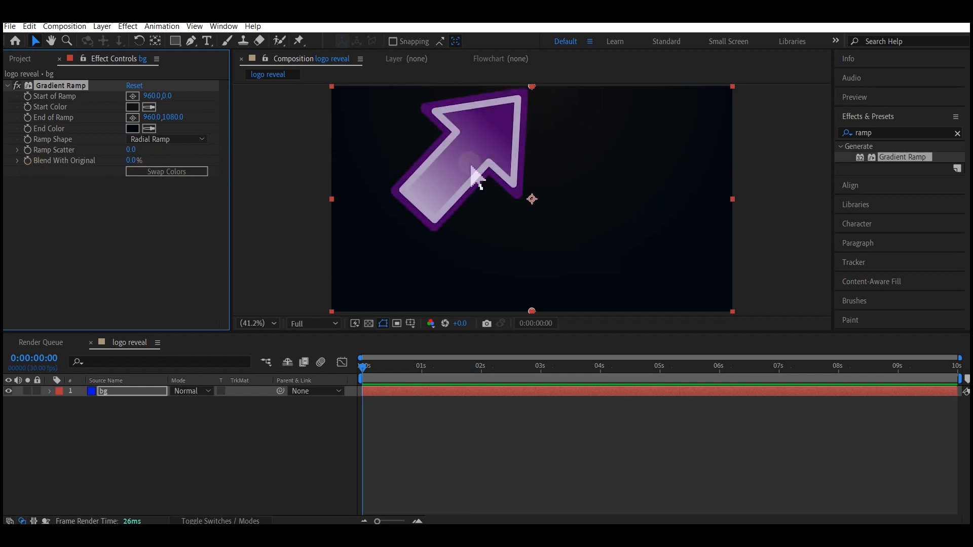
pyautogui.moveTo(531, 87); pyautogui.dragTo(739, 95)
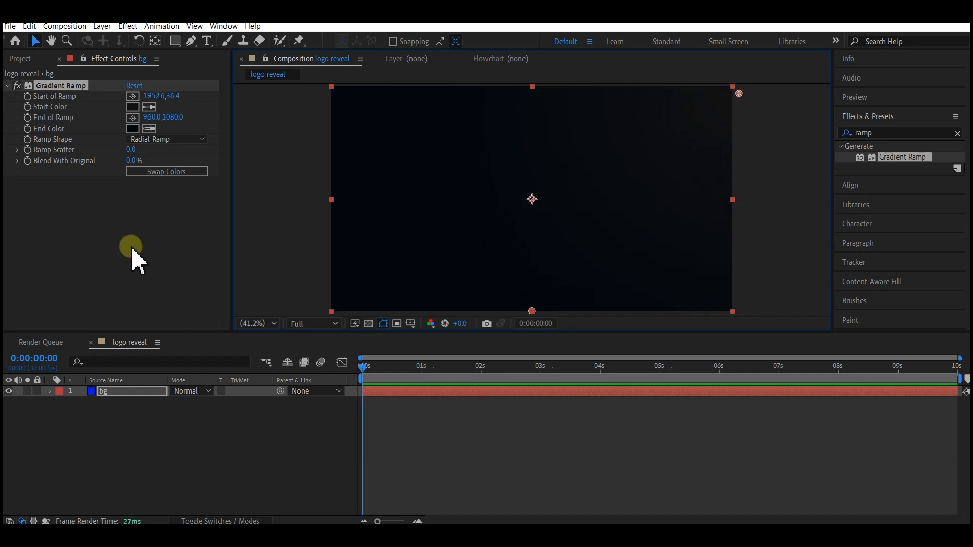
pyautogui.click(290, 225)
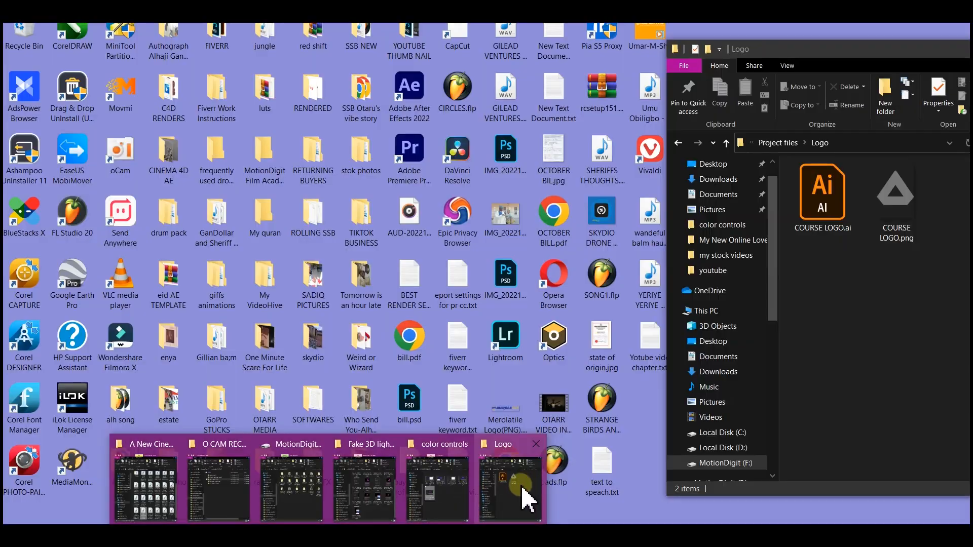
# Bring COURSE LOGO.png from the Logo folder into the composition above the bg layer and scale it down to 7%
pyautogui.click(522, 486)
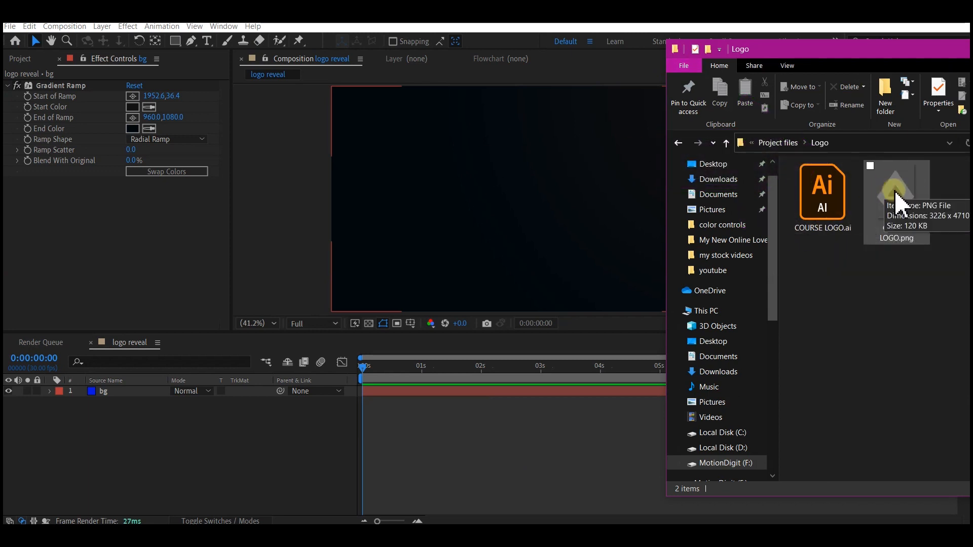
pyautogui.moveTo(898, 194); pyautogui.dragTo(297, 449)
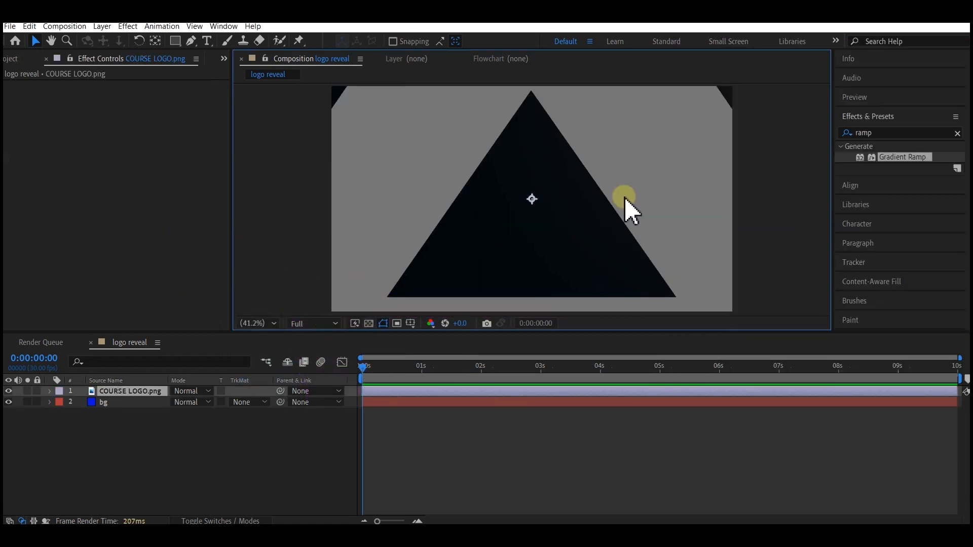
pyautogui.press('n')
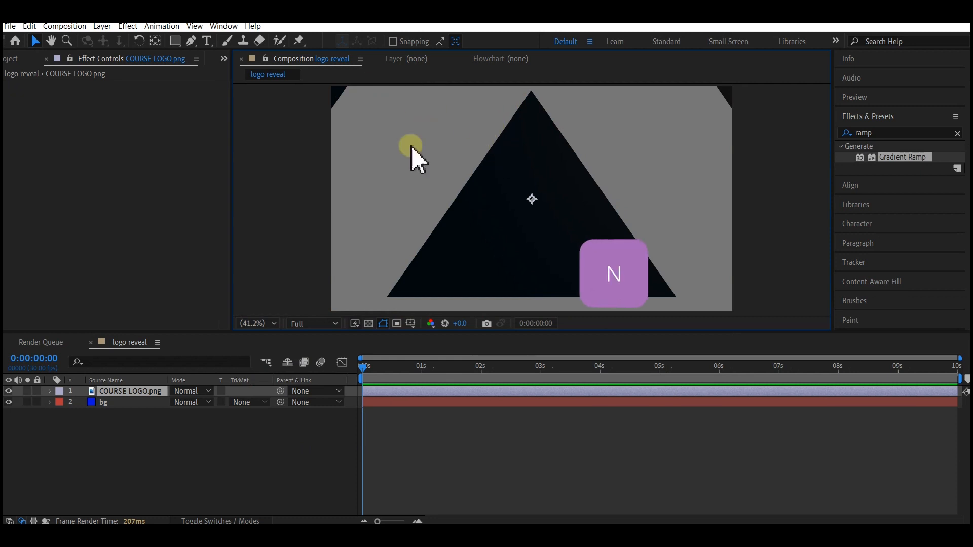
pyautogui.click(91, 393)
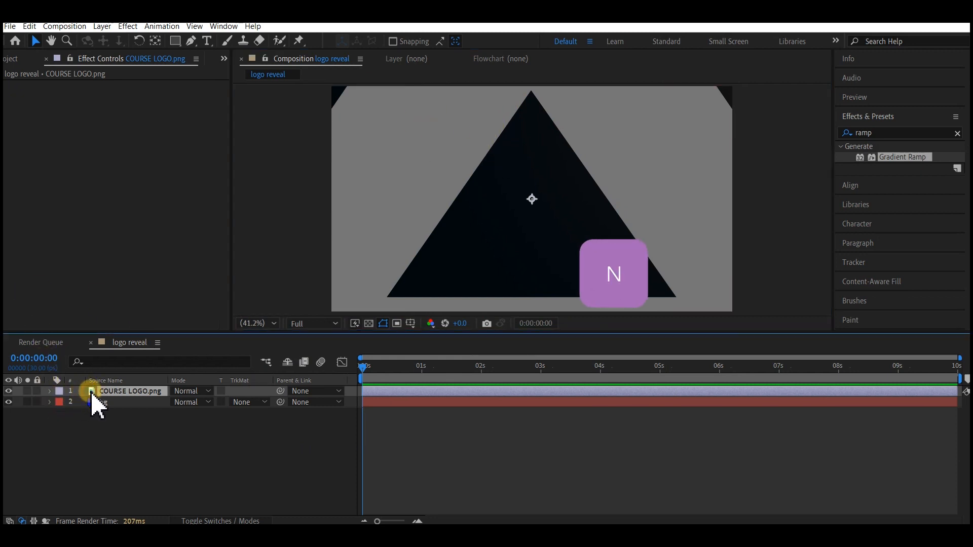
pyautogui.press('s')
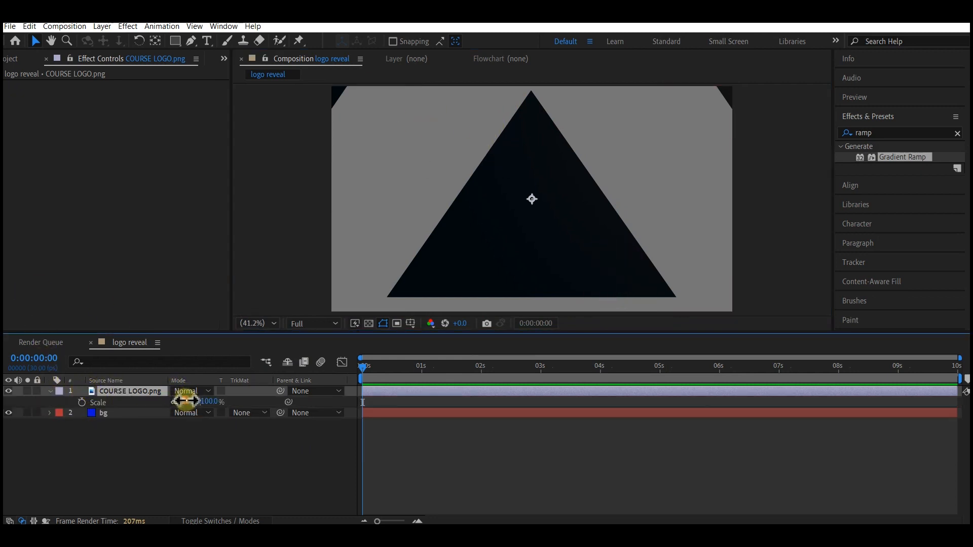
pyautogui.moveTo(184, 402); pyautogui.dragTo(139, 413)
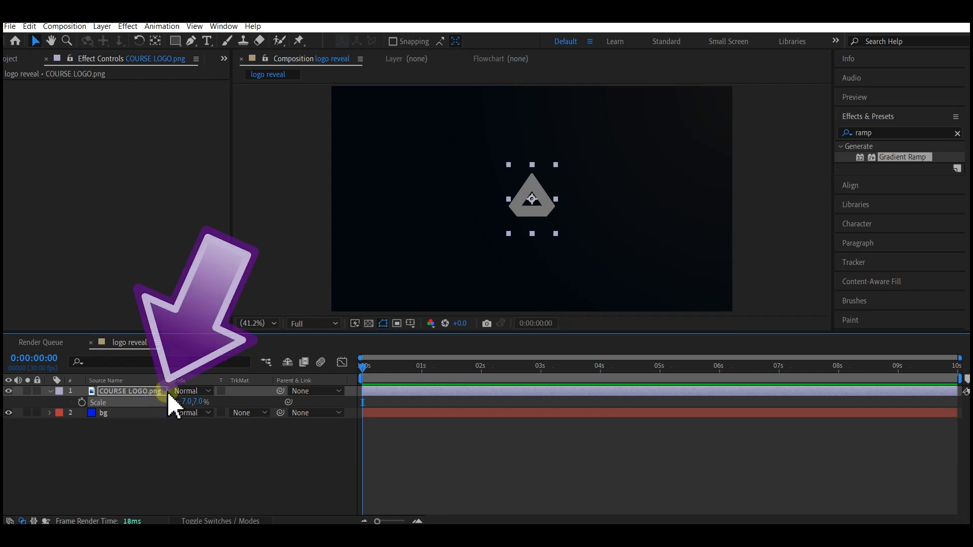
# Pre-compose the COURSE LOGO.png layer as logoholder, moving all attributes into the new composition
pyautogui.rightClick(154, 396)
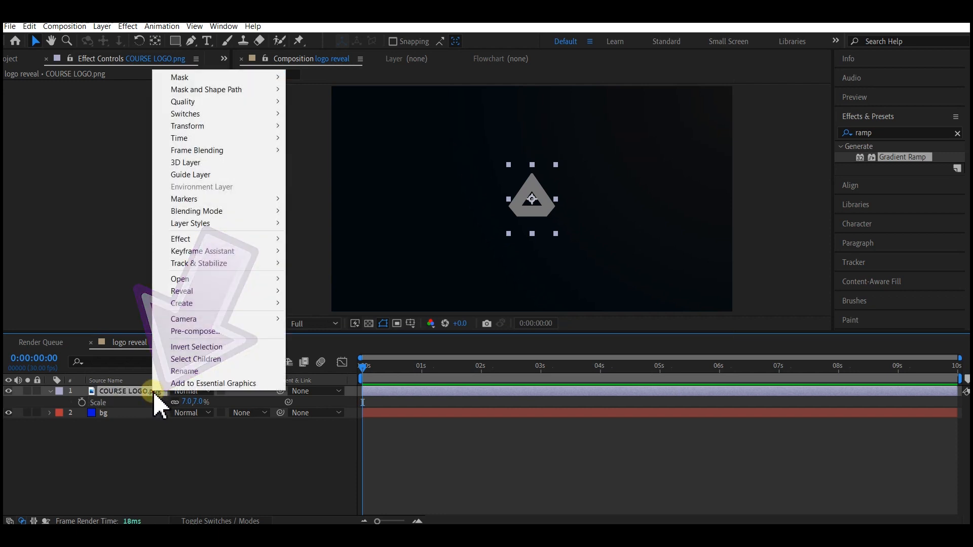
pyautogui.click(188, 332)
pyautogui.click(380, 279)
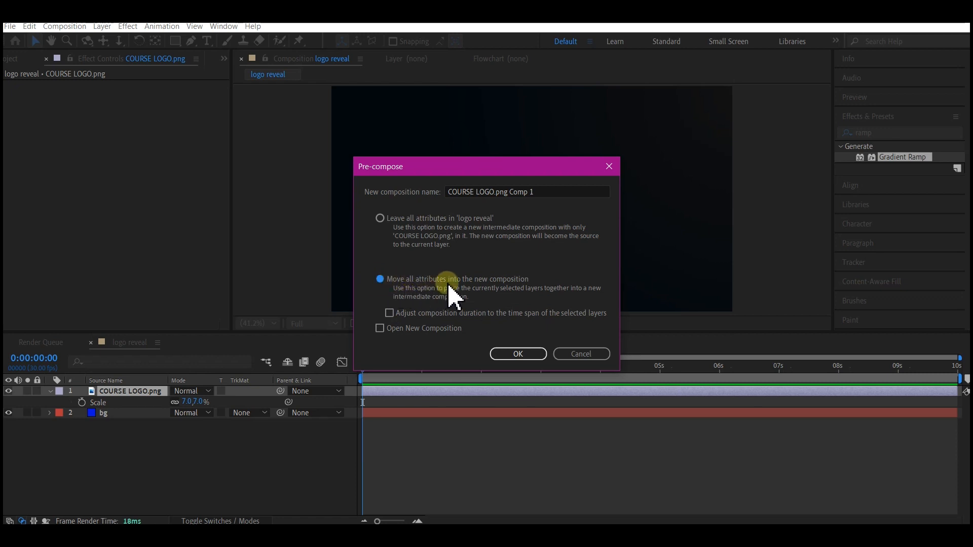
pyautogui.moveTo(536, 192); pyautogui.dragTo(429, 178)
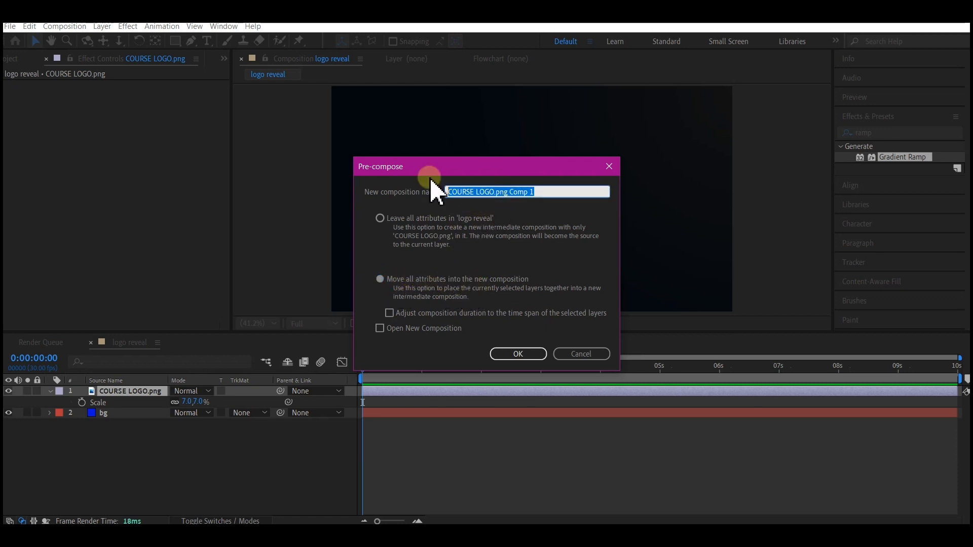
pyautogui.write('logoholder')
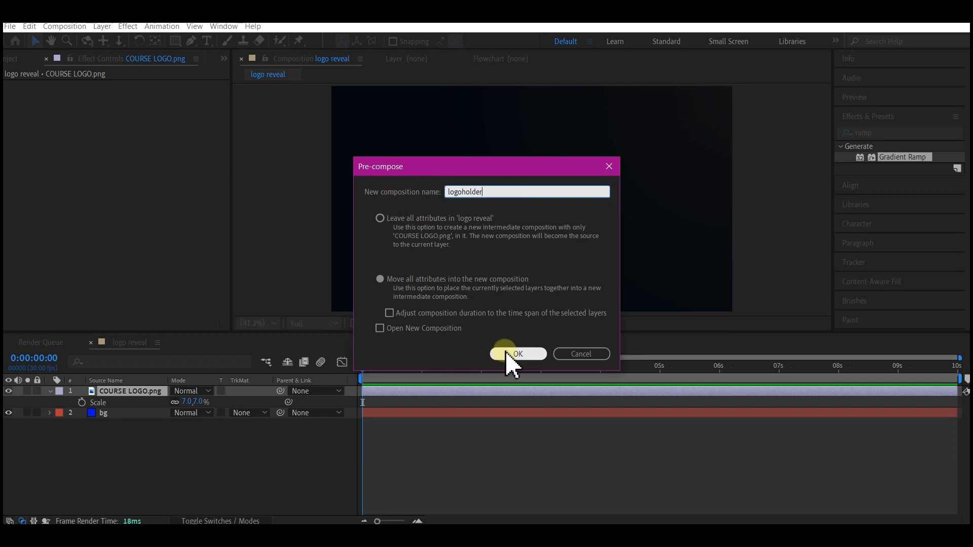
pyautogui.click(507, 354)
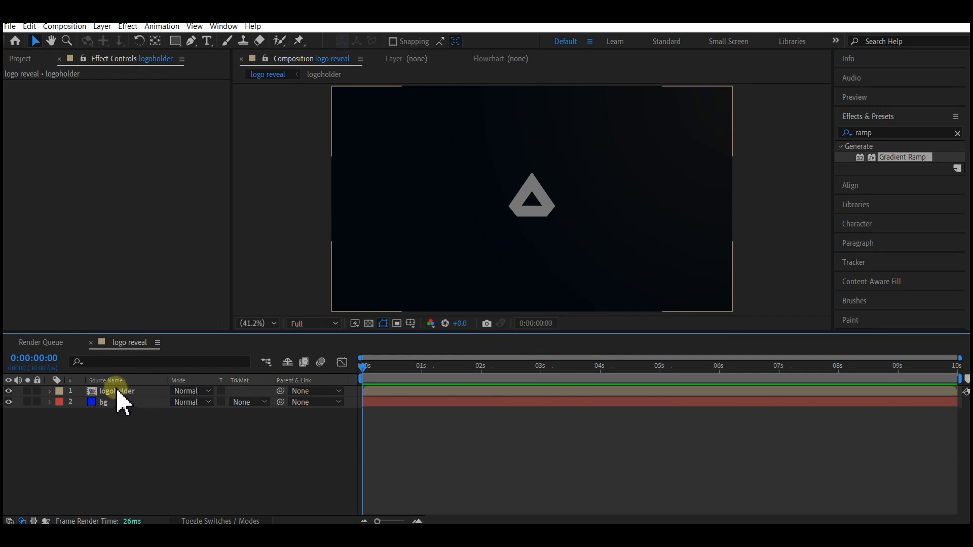
# Apply Gradient Ramp to the logoholder layer, placing its end point at about 901.8, 621.3 and its start point at about 986.7, 427.1
pyautogui.click(120, 392)
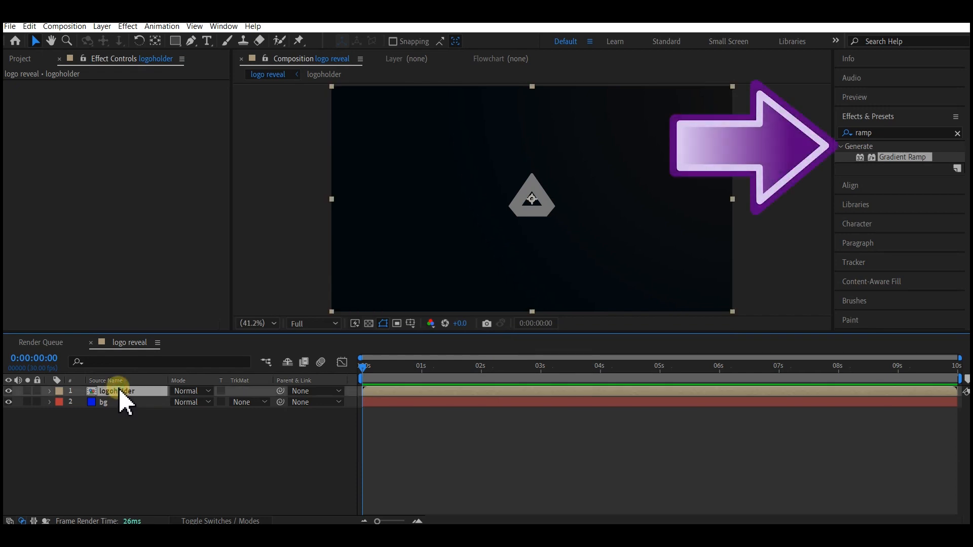
pyautogui.click(884, 119)
pyautogui.click(884, 121)
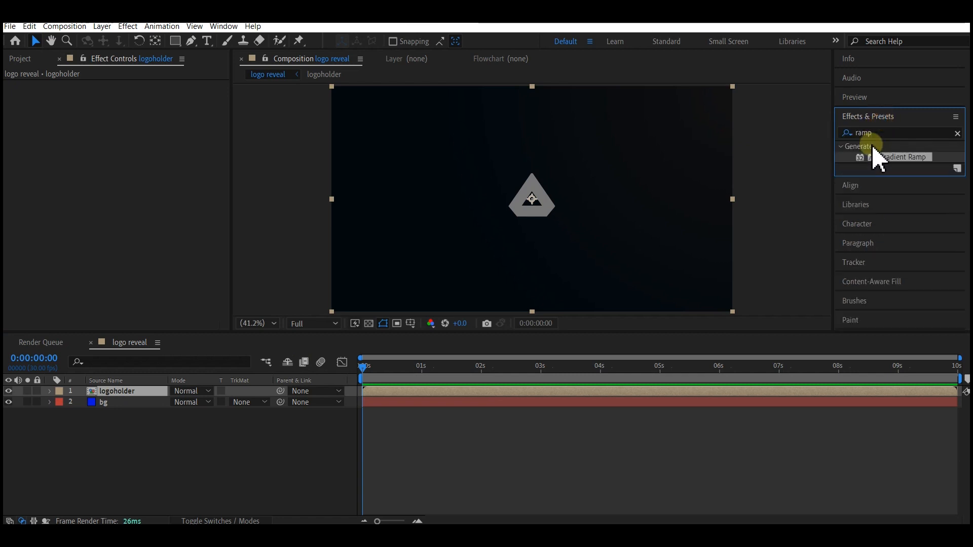
pyautogui.moveTo(881, 133); pyautogui.dragTo(107, 397)
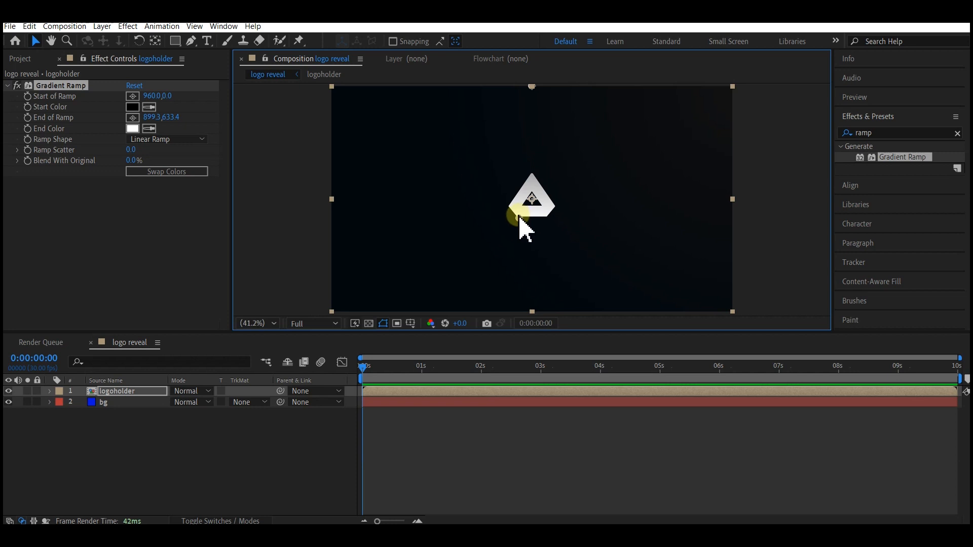
pyautogui.moveTo(519, 219); pyautogui.dragTo(508, 220)
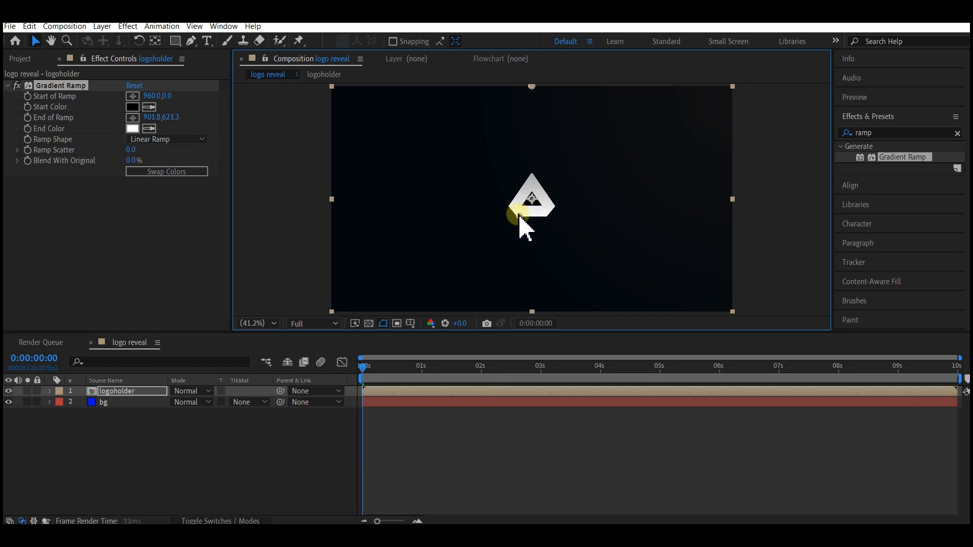
pyautogui.moveTo(532, 86); pyautogui.dragTo(538, 176)
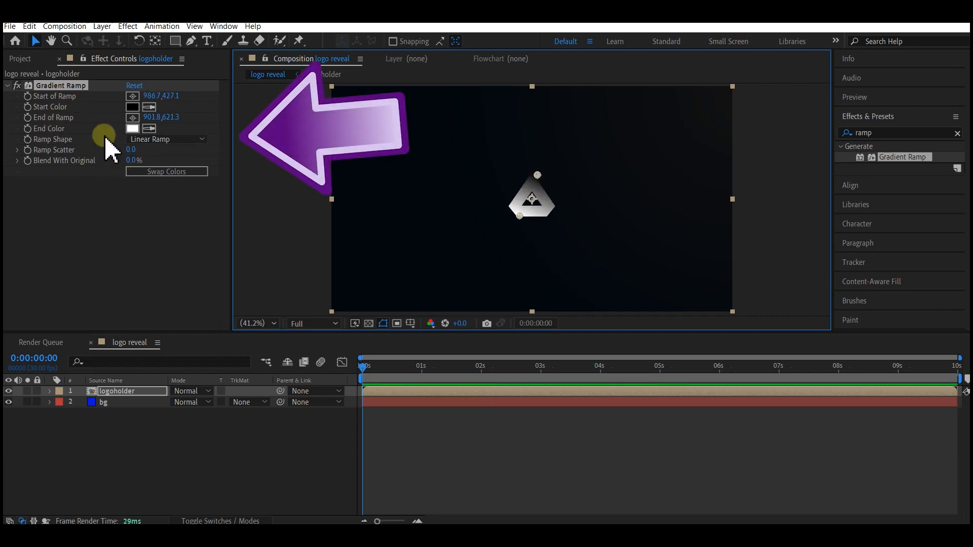
# Set the logoholder ramp's start color to bright magenta, FE00F1
pyautogui.click(133, 107)
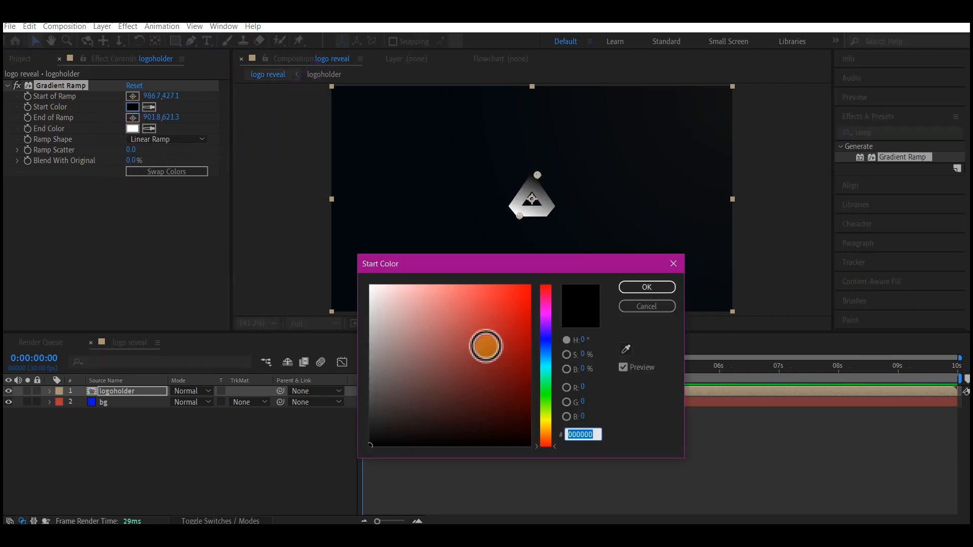
pyautogui.click(545, 429)
pyautogui.click(530, 293)
pyautogui.click(547, 310)
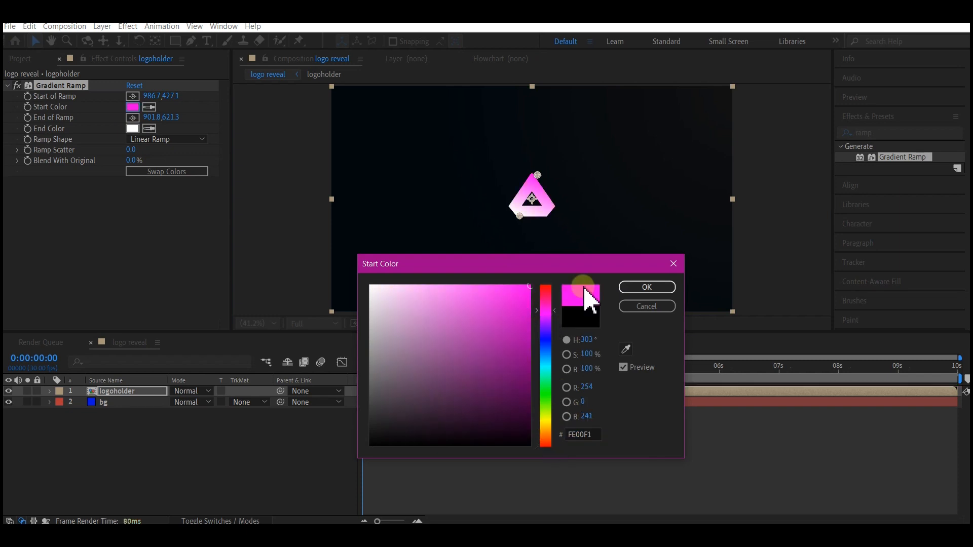
pyautogui.click(642, 287)
# Sample the start color as the ramp's end color and darken it to a deep magenta, about 8C0285
pyautogui.click(149, 128)
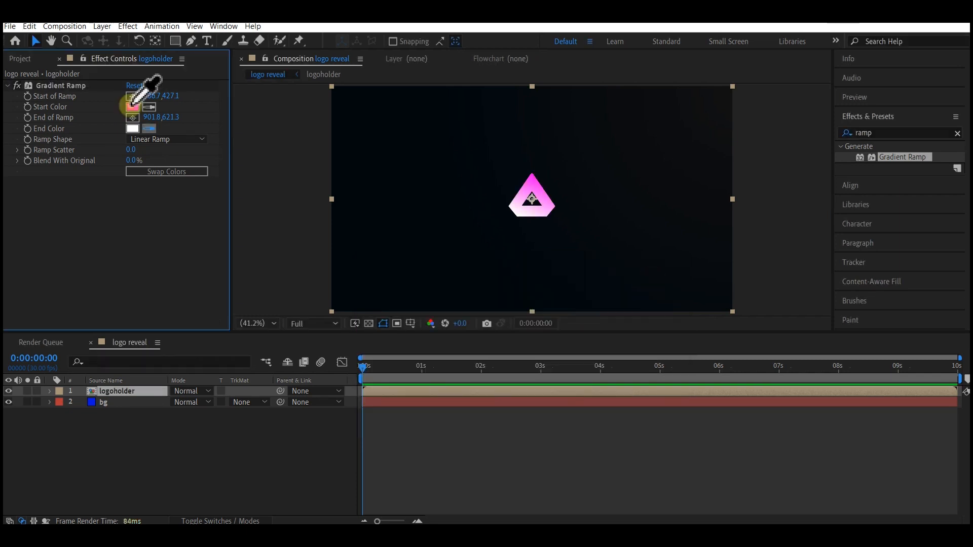
pyautogui.click(132, 106)
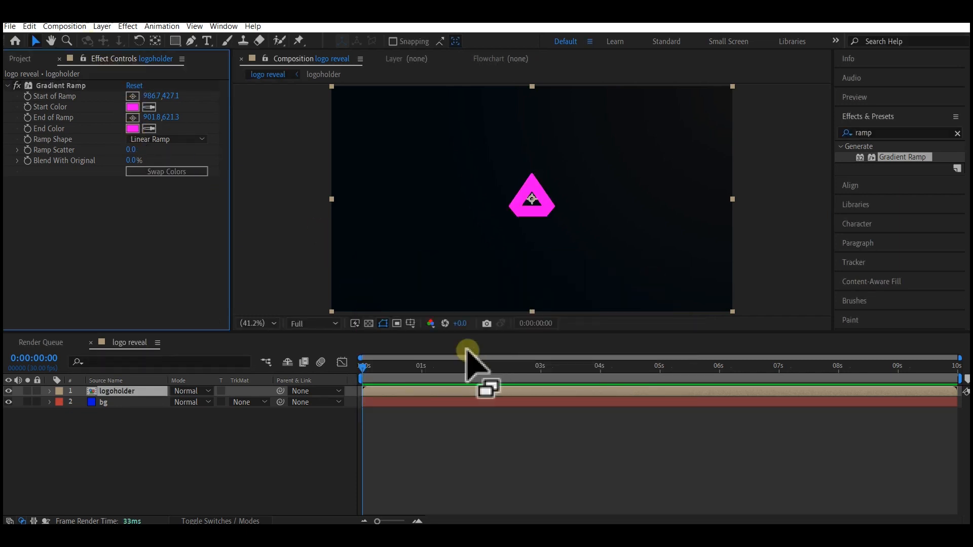
pyautogui.click(133, 128)
pyautogui.click(525, 358)
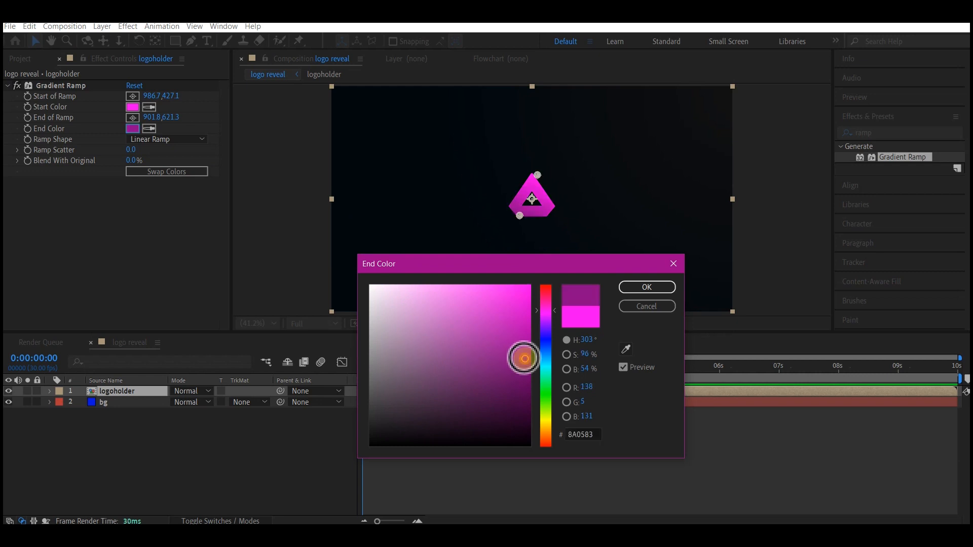
pyautogui.moveTo(525, 359); pyautogui.dragTo(527, 361)
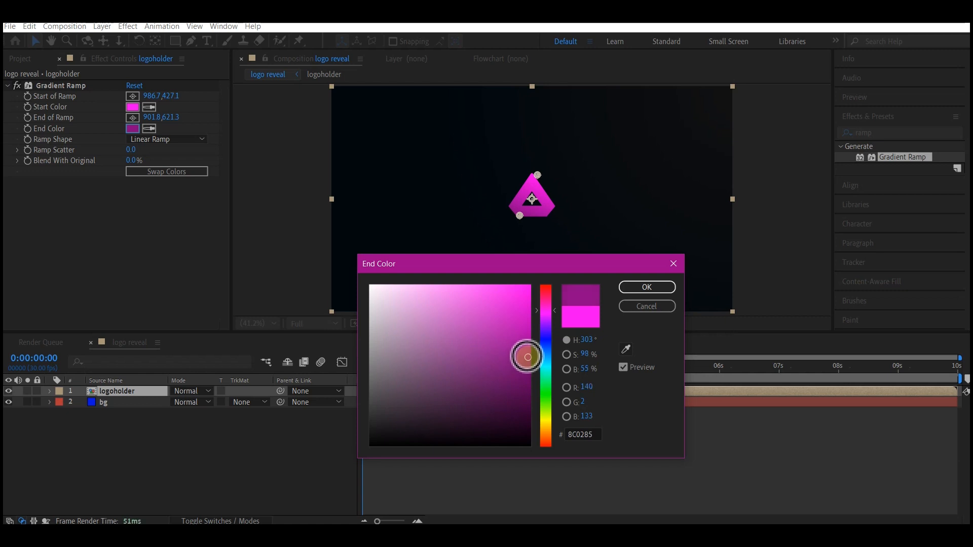
pyautogui.click(643, 288)
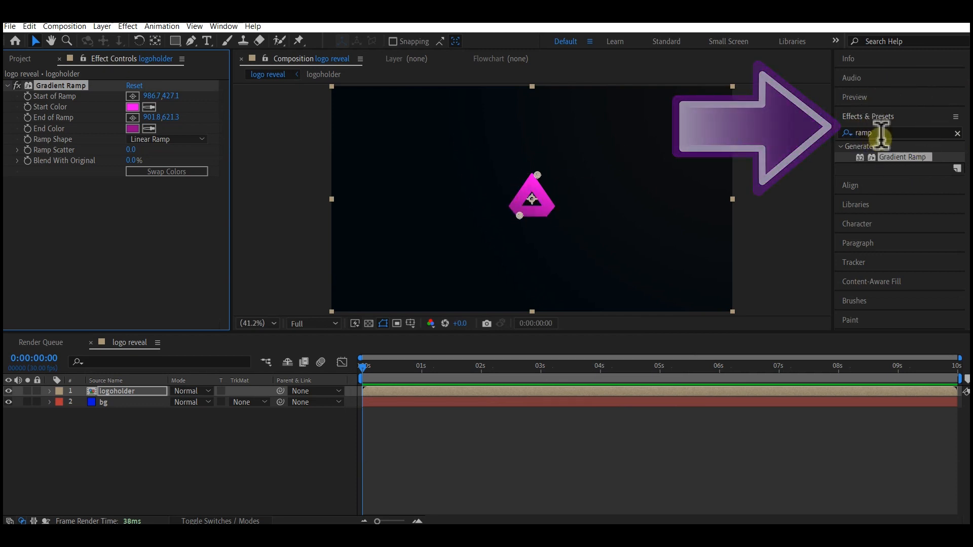
# Apply the Color Emboss effect to the logoholder layer and set its Relief to 8
pyautogui.click(882, 133)
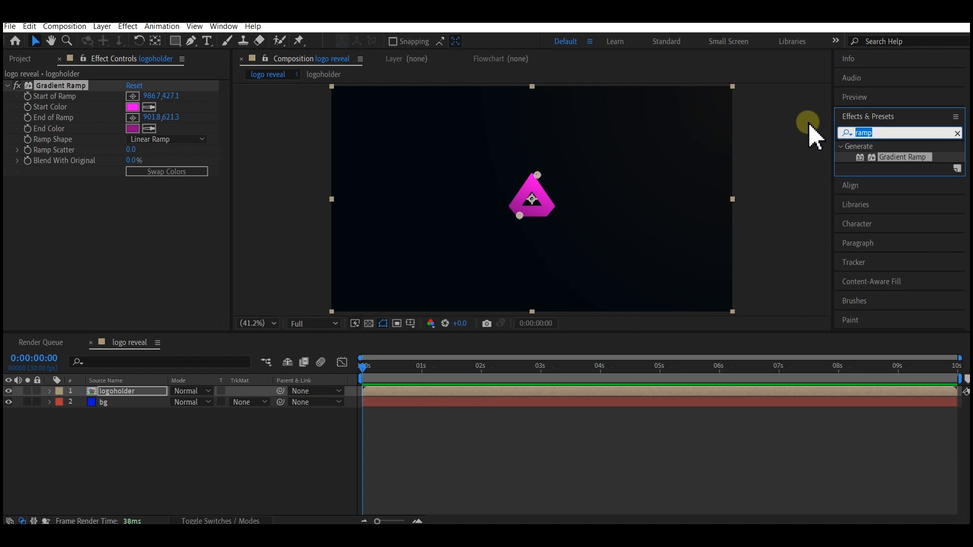
pyautogui.write('embo')
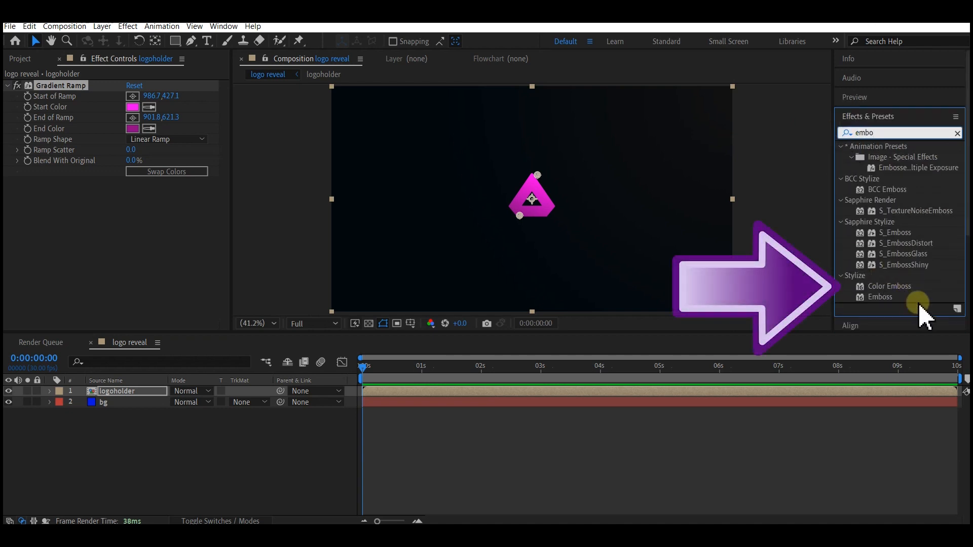
pyautogui.moveTo(891, 287); pyautogui.dragTo(109, 388)
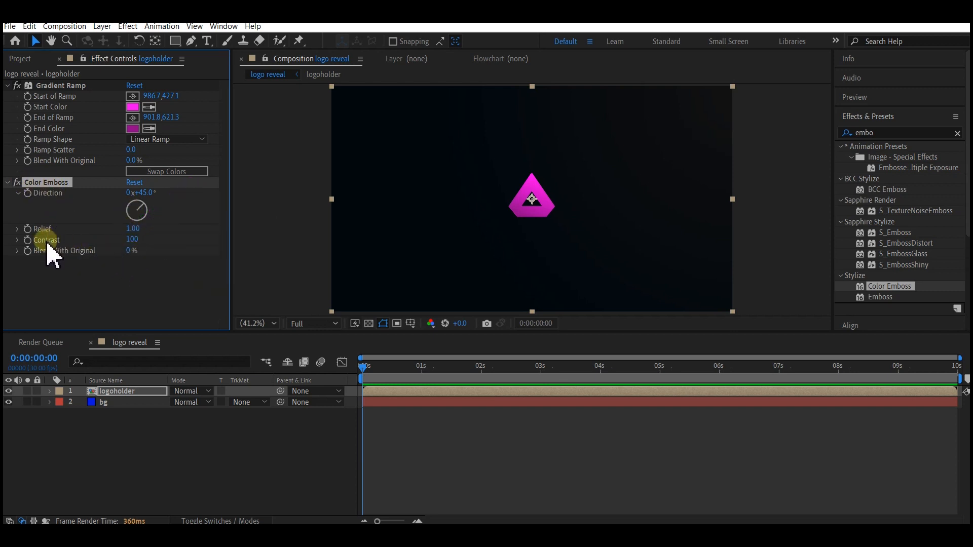
pyautogui.moveTo(127, 229); pyautogui.dragTo(134, 230)
pyautogui.click(133, 229)
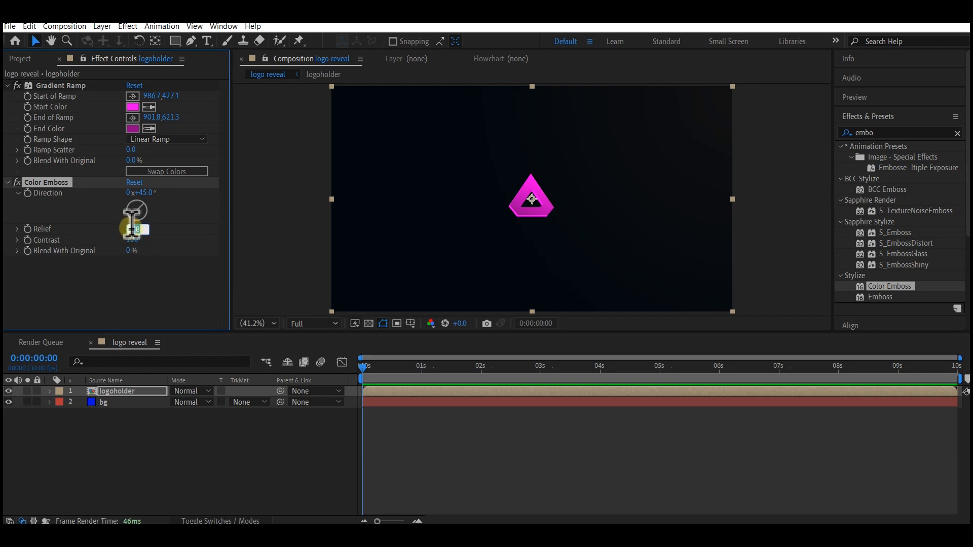
pyautogui.press('Return')
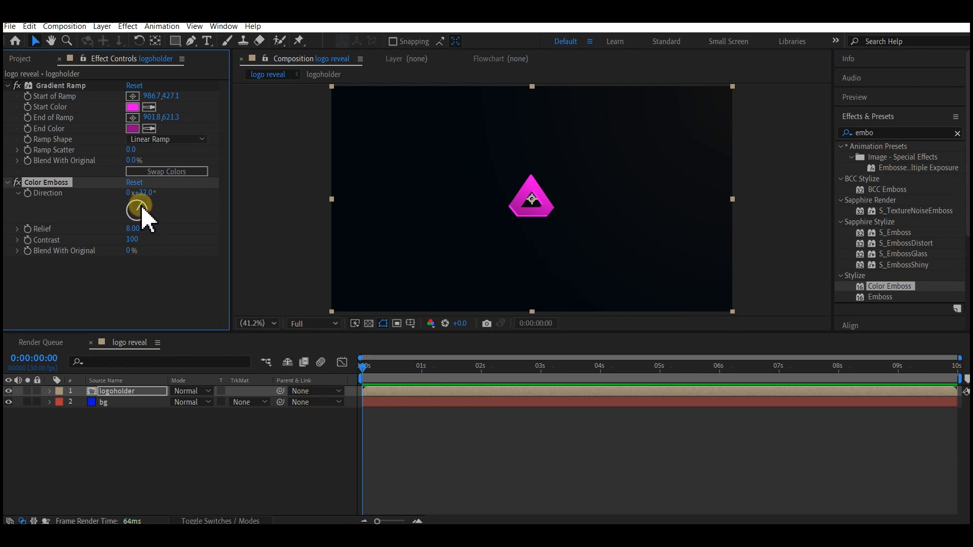
# Set the Color Emboss direction to 90° and collapse the Gradient Ramp settings
pyautogui.moveTo(143, 209); pyautogui.dragTo(139, 209)
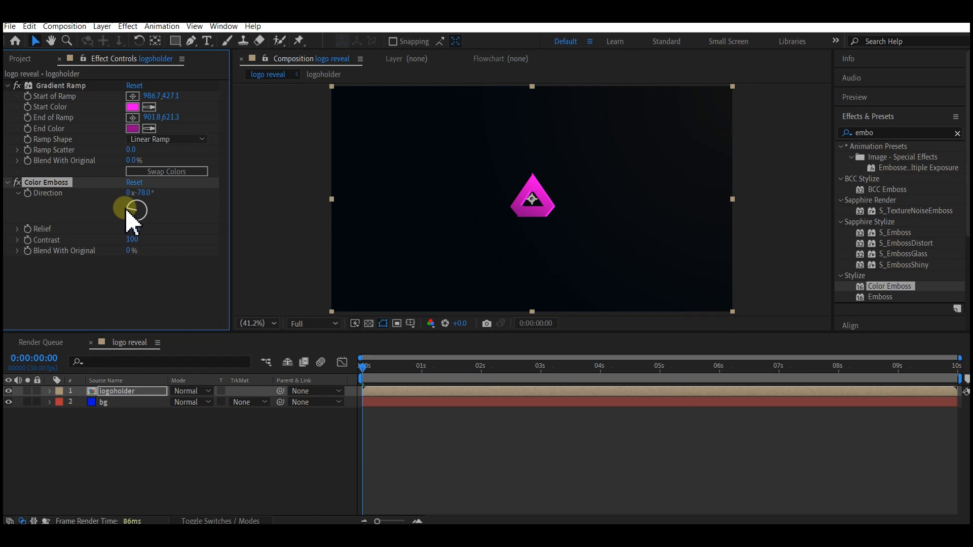
pyautogui.moveTo(127, 223); pyautogui.dragTo(135, 206)
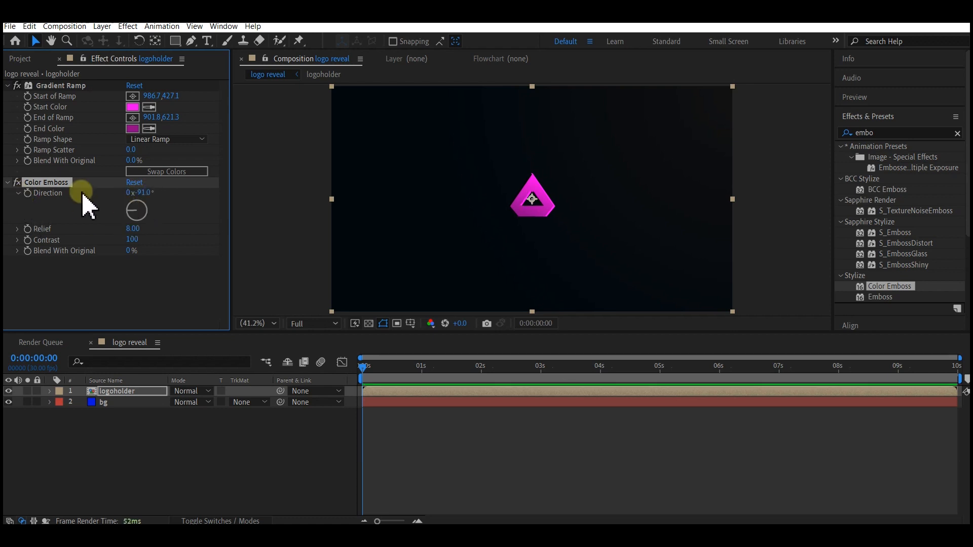
pyautogui.click(140, 193)
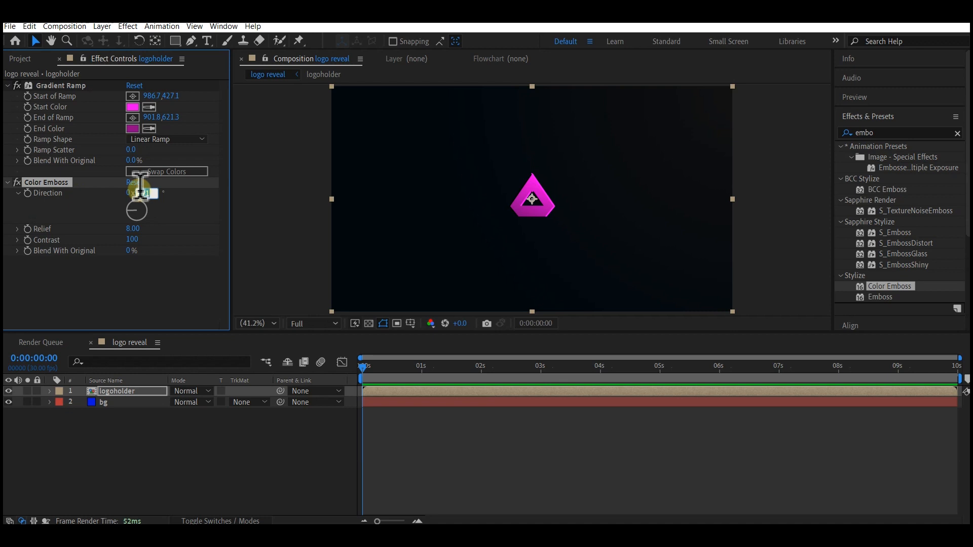
pyautogui.press('Return')
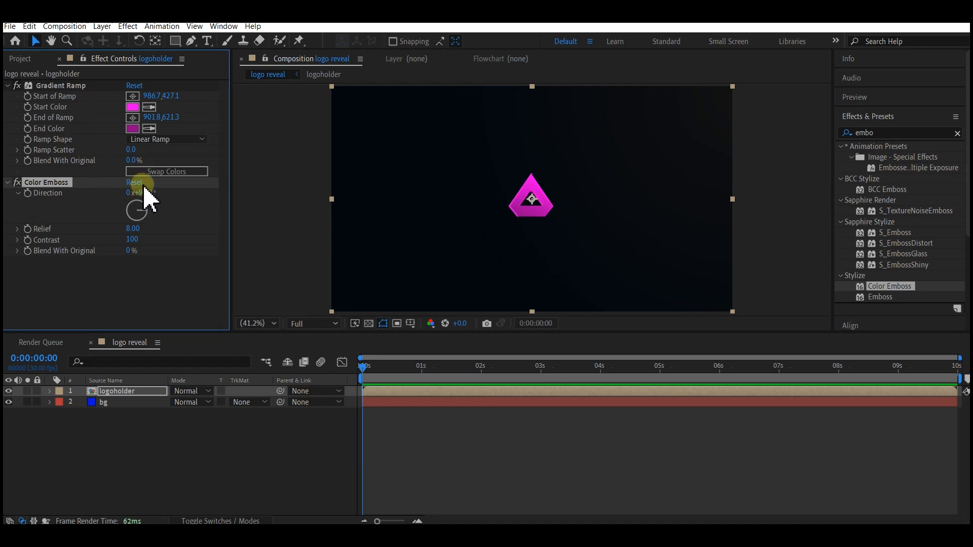
pyautogui.click(8, 85)
# Show the layer switches and turn logoholder into a 3D layer
pyautogui.click(121, 397)
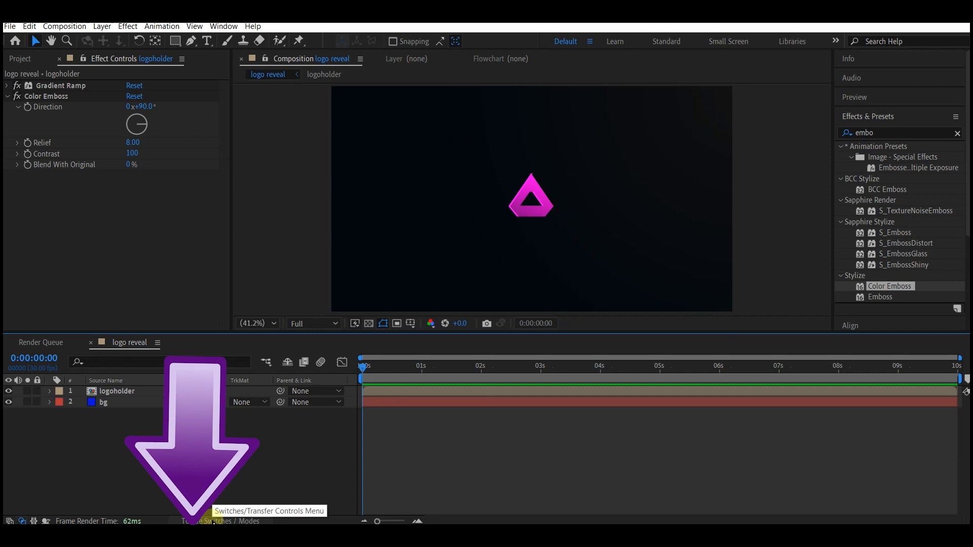
pyautogui.click(213, 521)
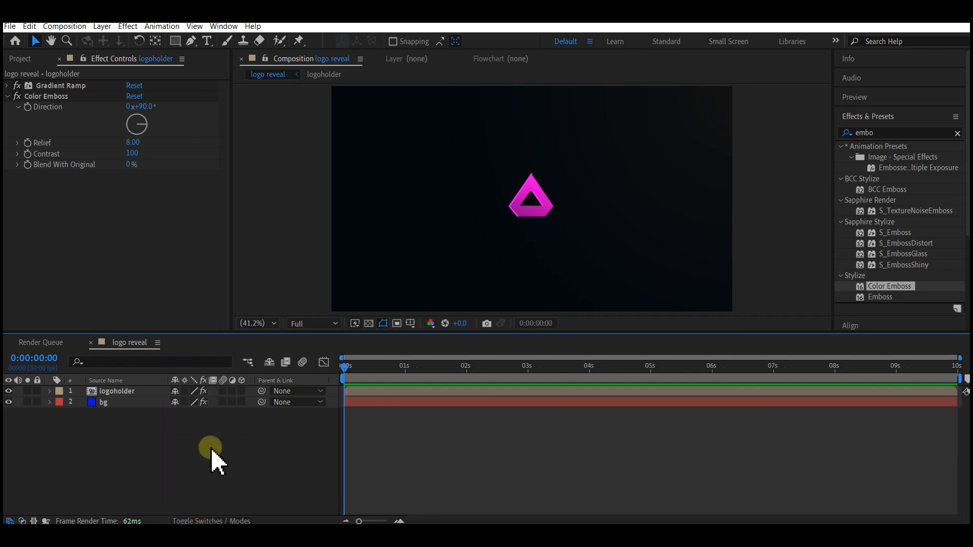
pyautogui.click(241, 391)
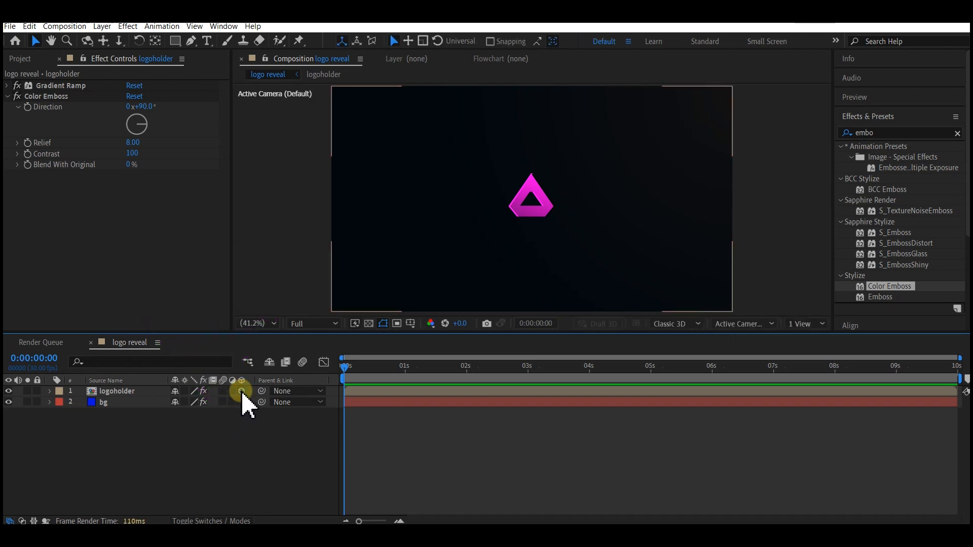
# Add a Position keyframe to logoholder at 2 seconds and set its Z position to -800
pyautogui.click(122, 391)
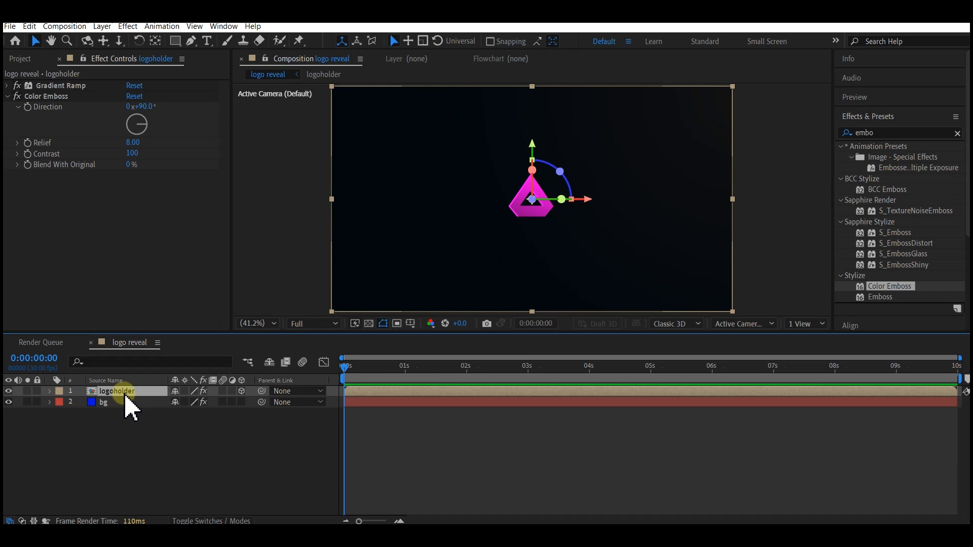
pyautogui.press('p')
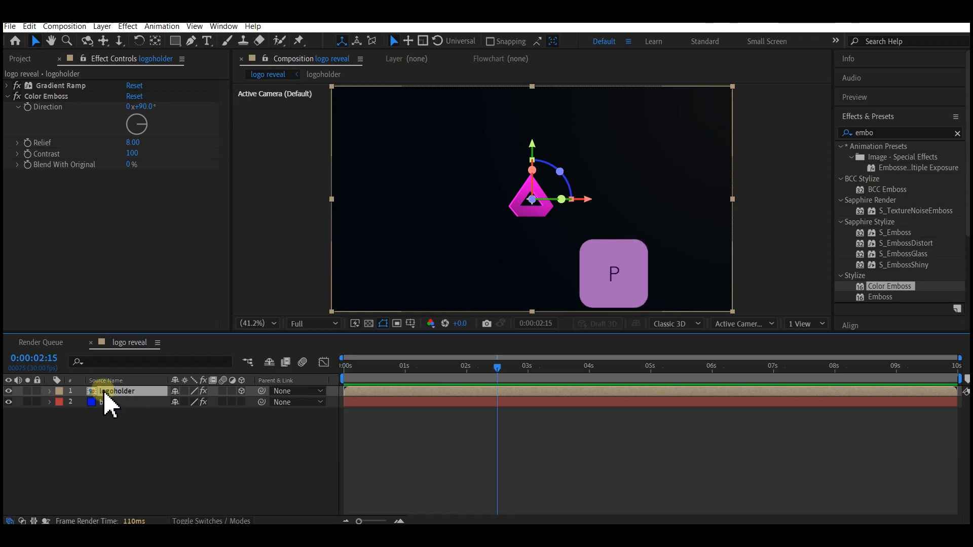
pyautogui.press('p')
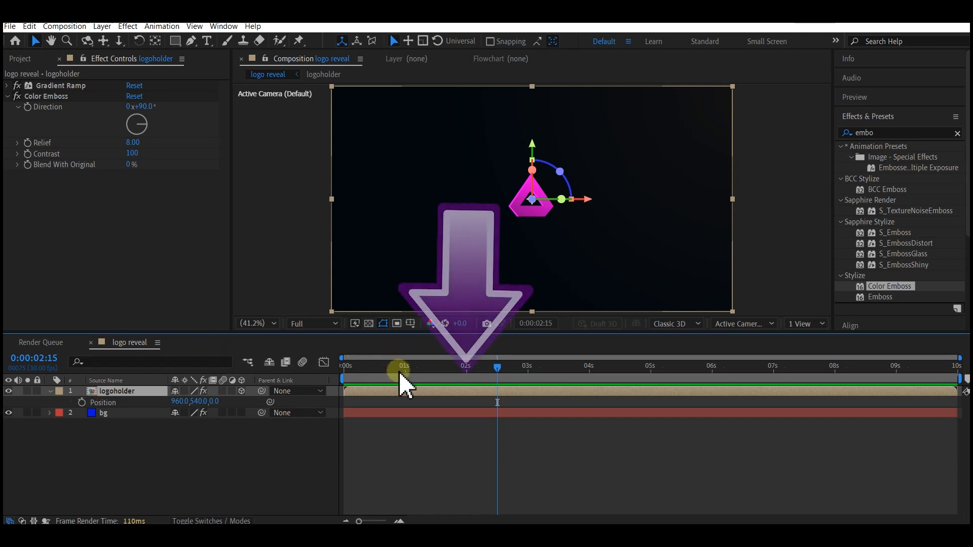
pyautogui.moveTo(399, 373); pyautogui.dragTo(467, 375)
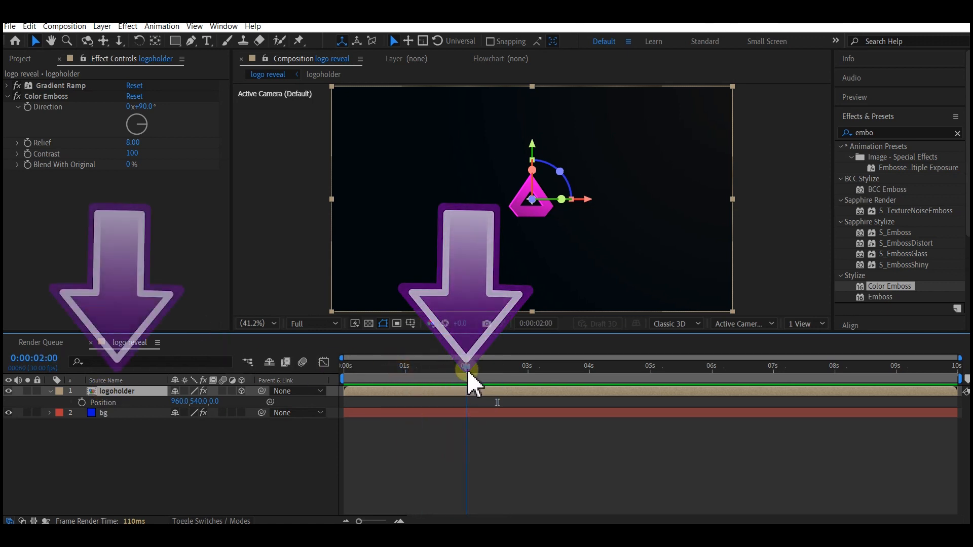
pyautogui.click(81, 402)
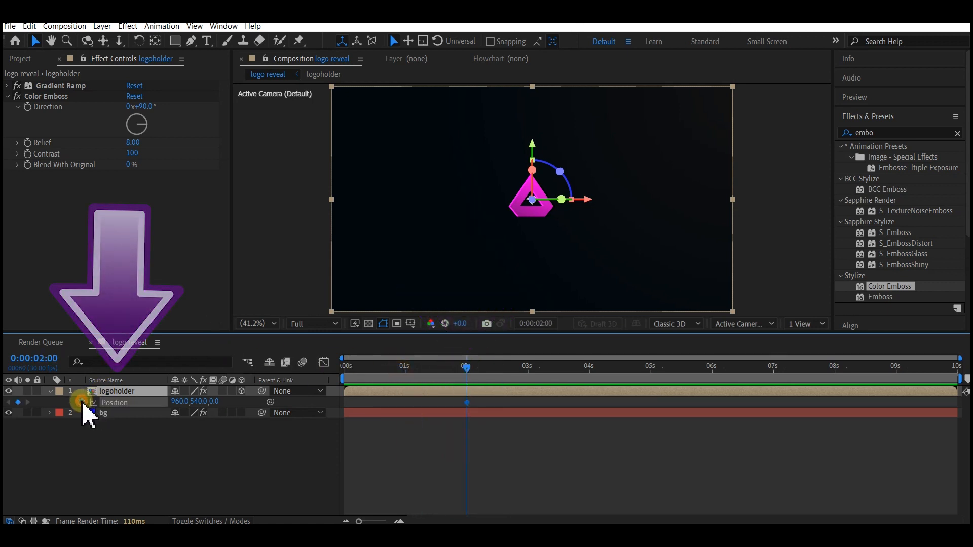
pyautogui.click(219, 400)
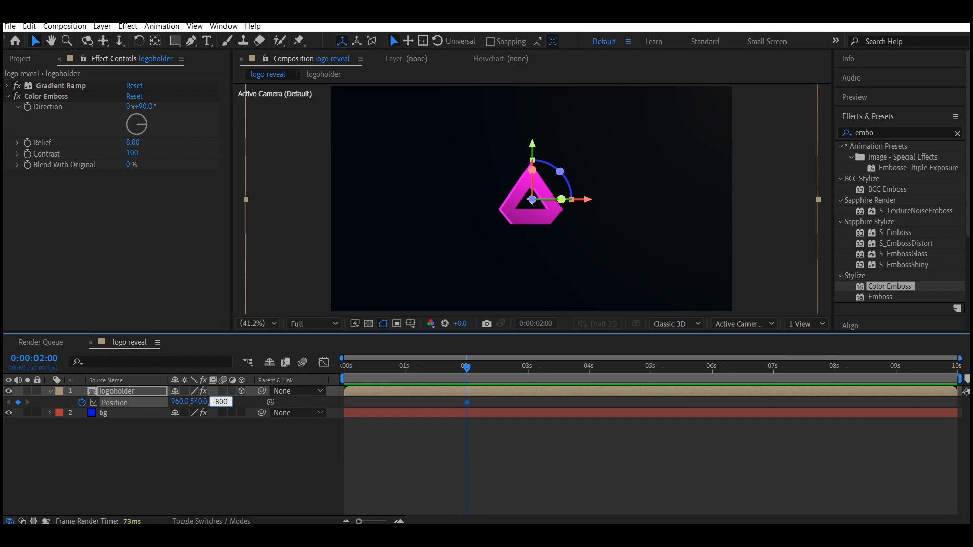
# Keyframe logoholder's Z position at -2200 at 0 seconds
pyautogui.press('Return')
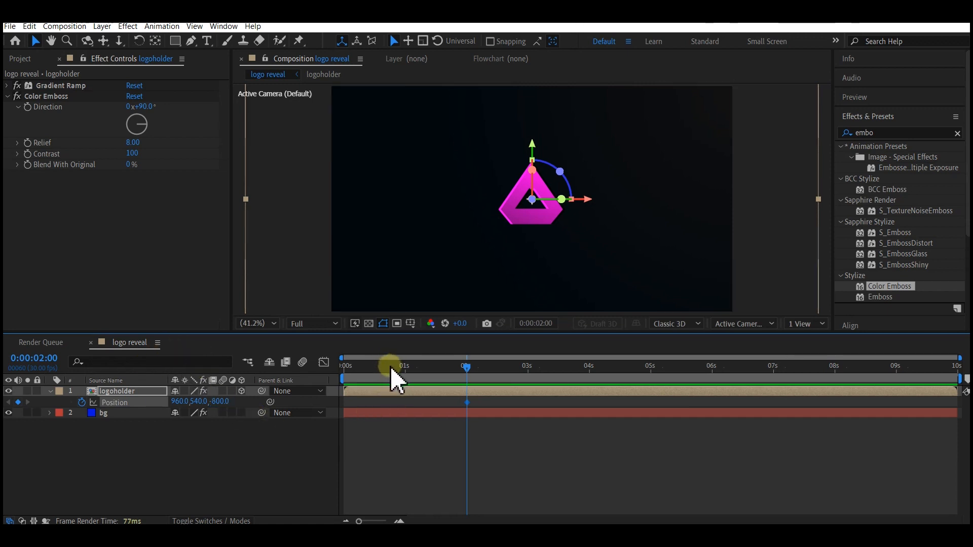
pyautogui.moveTo(390, 365); pyautogui.dragTo(325, 364)
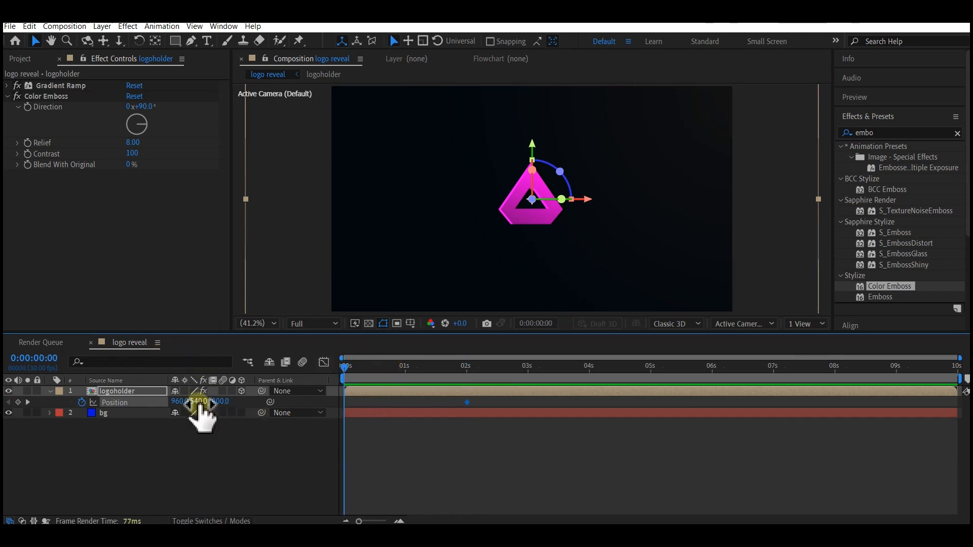
pyautogui.click(220, 401)
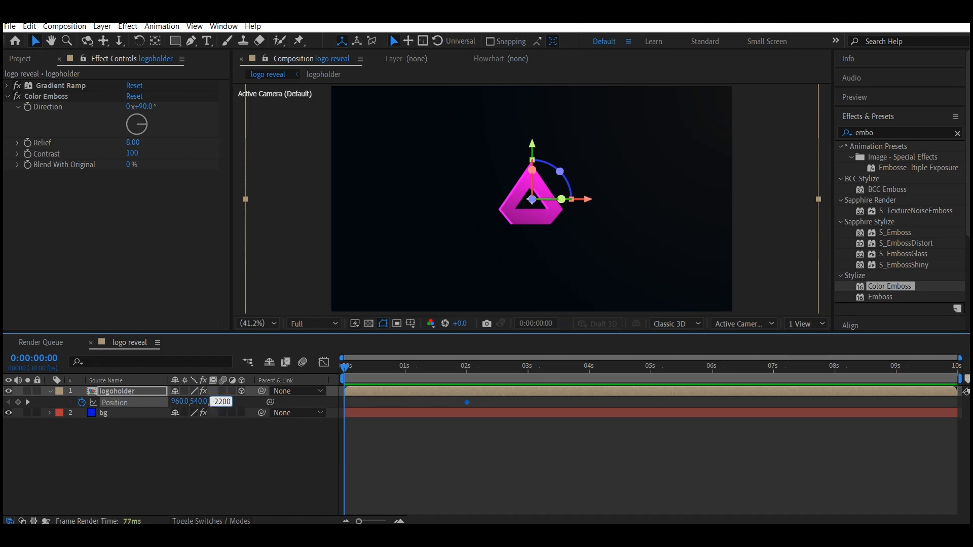
pyautogui.click(116, 394)
# Animate logoholder's Scale with a 100% keyframe at 2 seconds and an 80% keyframe at 0:00:02:18
pyautogui.hotkey('shift', 's')
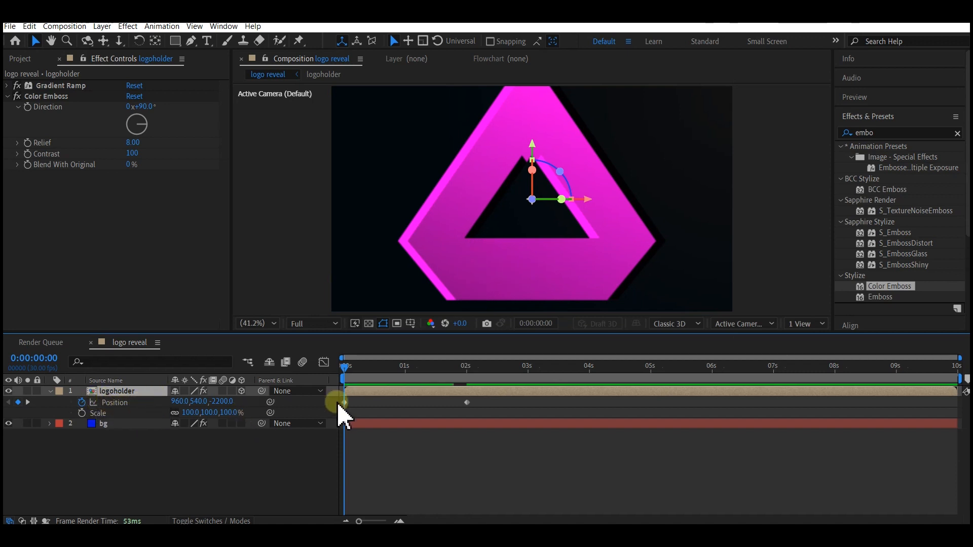
pyautogui.moveTo(451, 366); pyautogui.dragTo(471, 366)
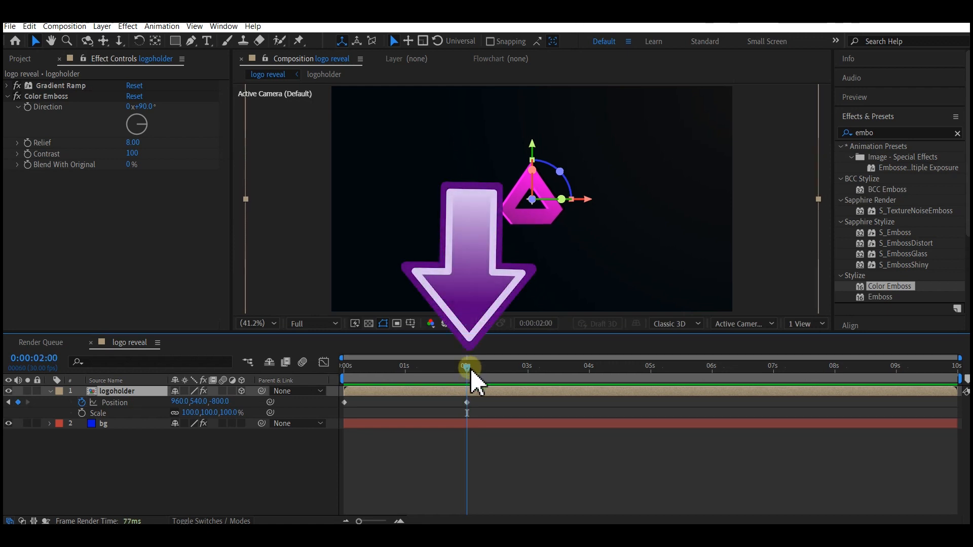
pyautogui.click(82, 413)
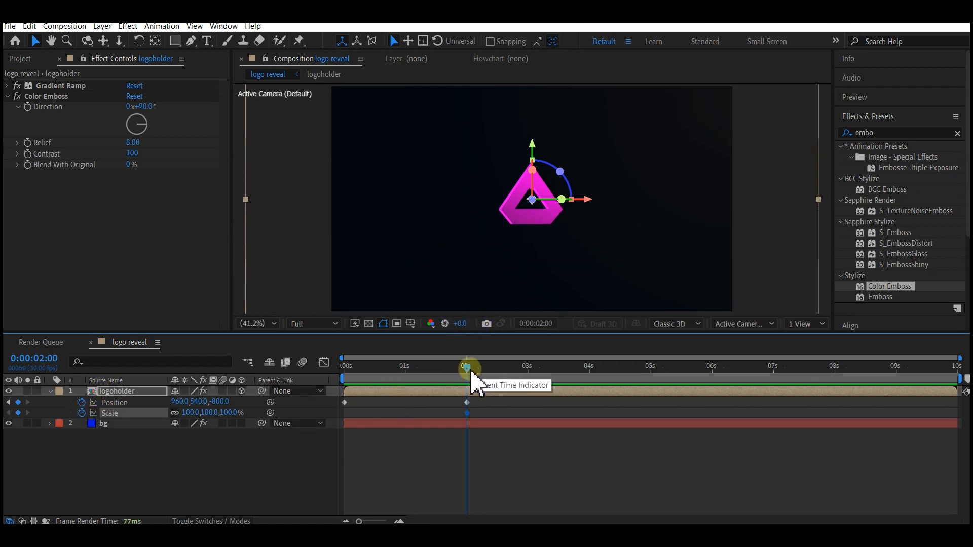
pyautogui.moveTo(470, 374); pyautogui.dragTo(507, 378)
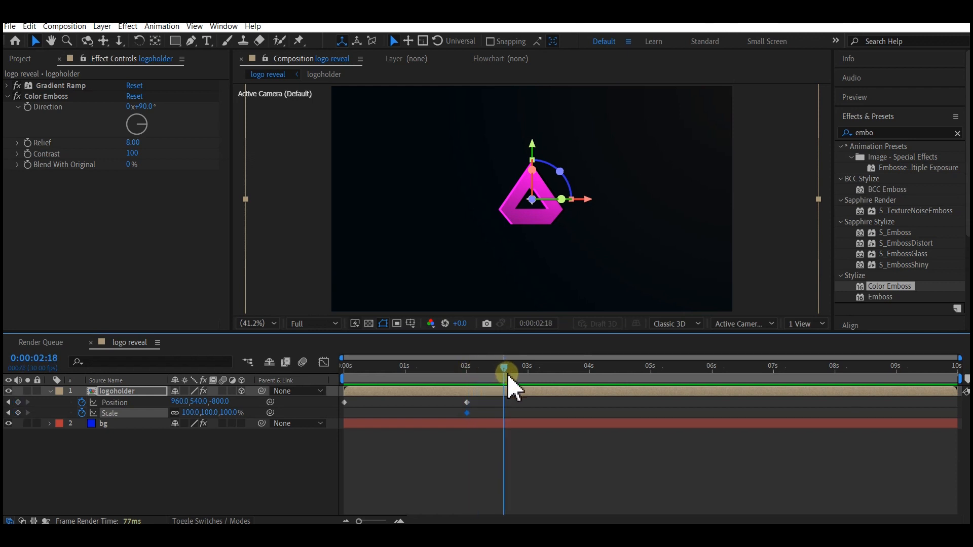
pyautogui.click(191, 413)
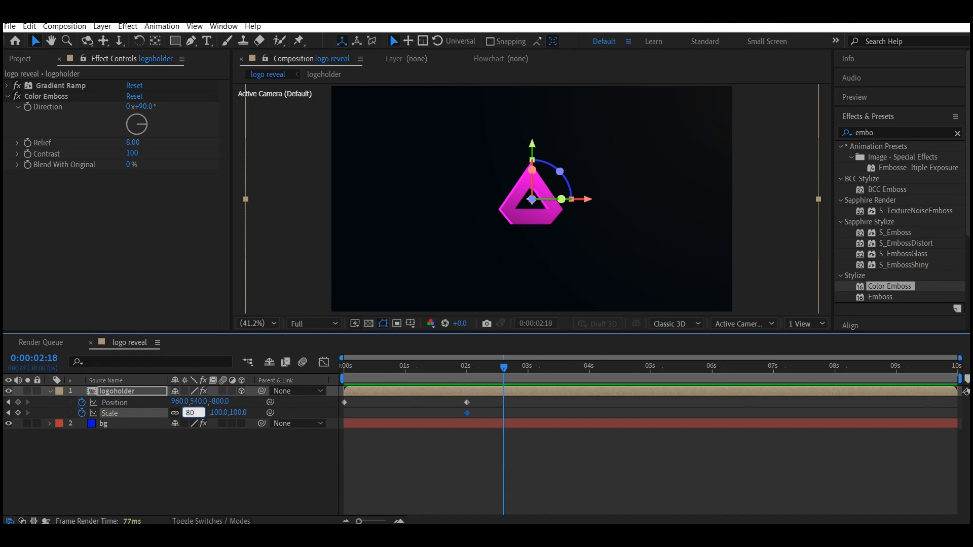
pyautogui.click(526, 400)
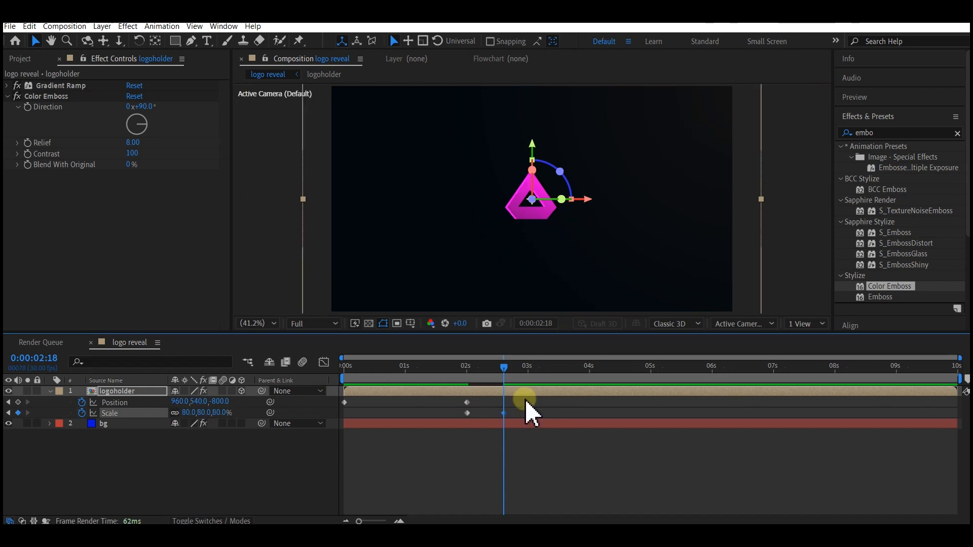
# Animate logoholder's Y Rotation from 45° at 0 seconds to 0° at 2 seconds
pyautogui.click(467, 367)
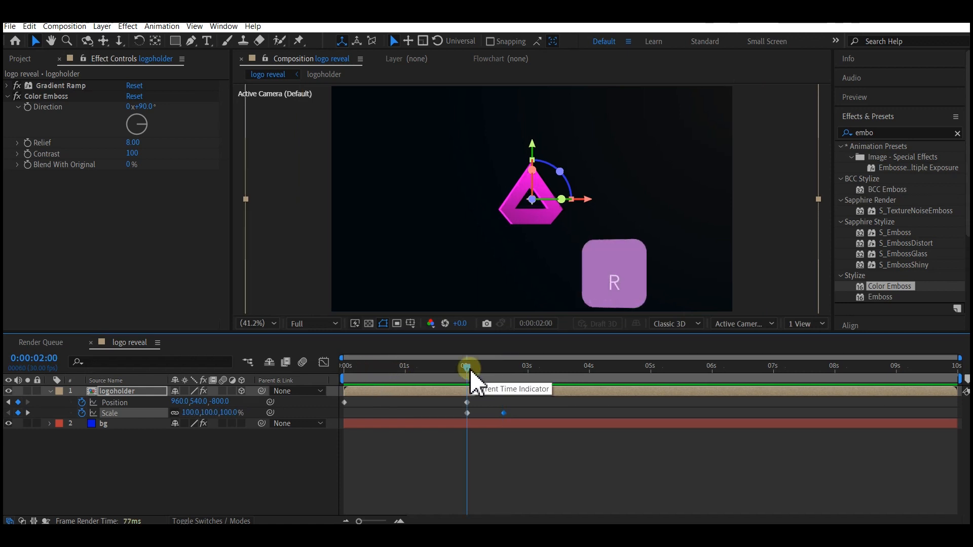
pyautogui.hotkey('shift', 'r')
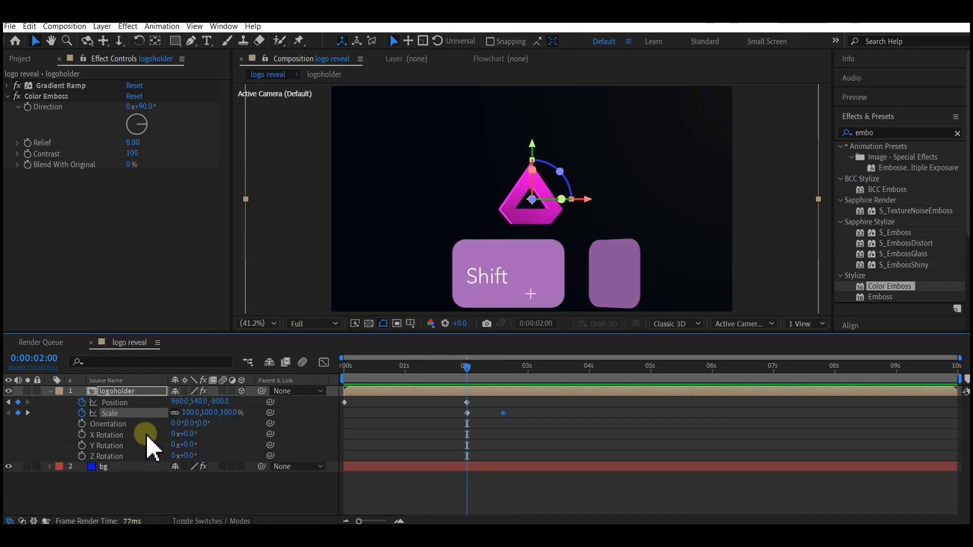
pyautogui.click(81, 445)
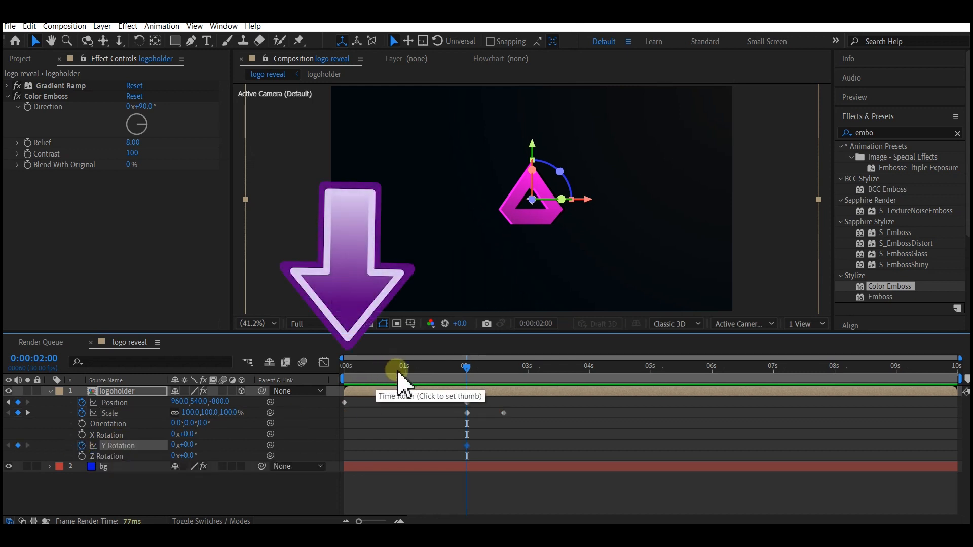
pyautogui.moveTo(397, 375); pyautogui.dragTo(337, 369)
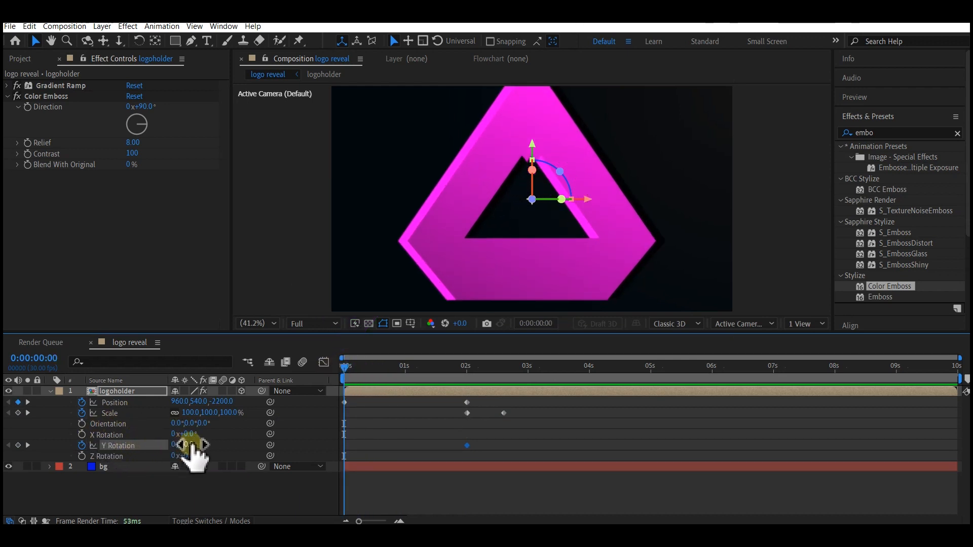
pyautogui.moveTo(193, 445); pyautogui.dragTo(198, 480)
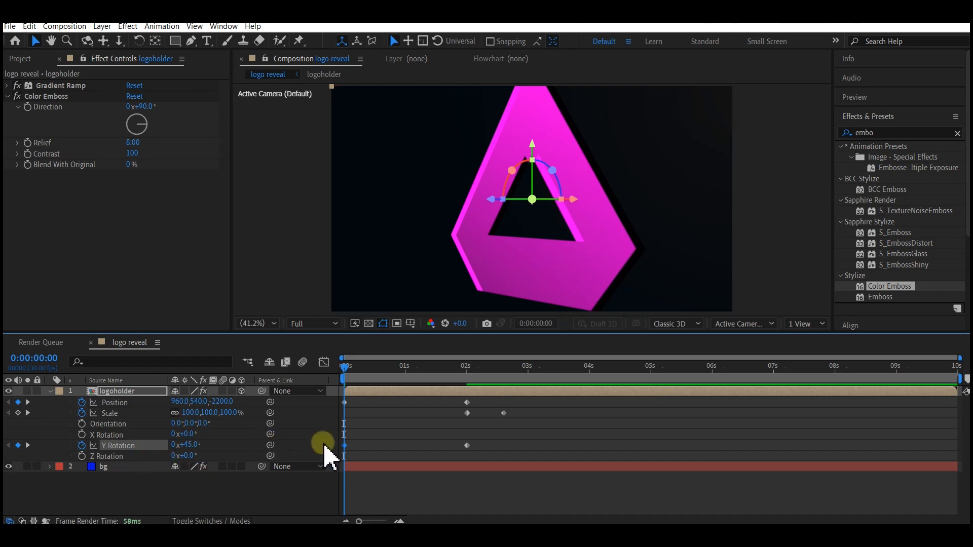
# Apply Easy Ease to all of logoholder's Position, Scale and Y Rotation keyframes
pyautogui.moveTo(515, 398); pyautogui.dragTo(343, 459)
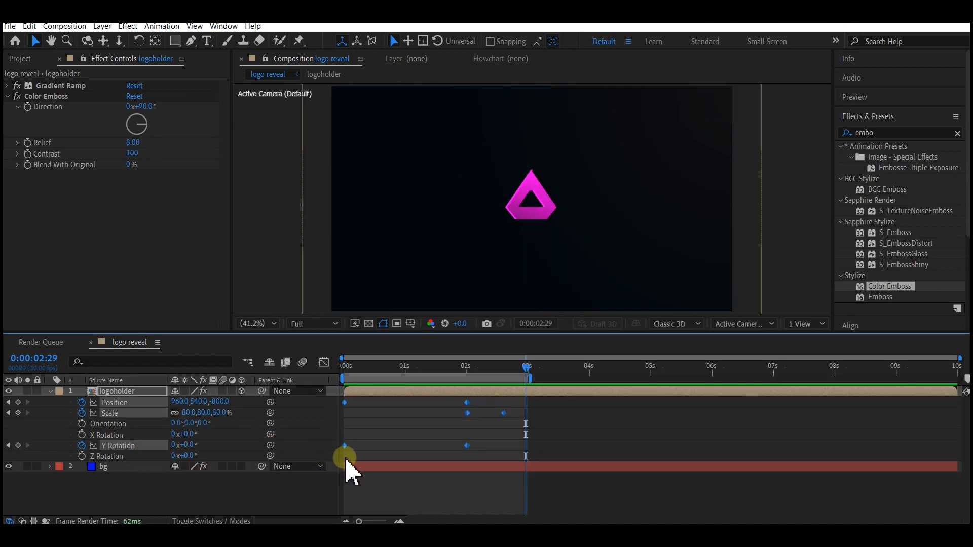
pyautogui.rightClick(466, 447)
pyautogui.moveTo(499, 439)
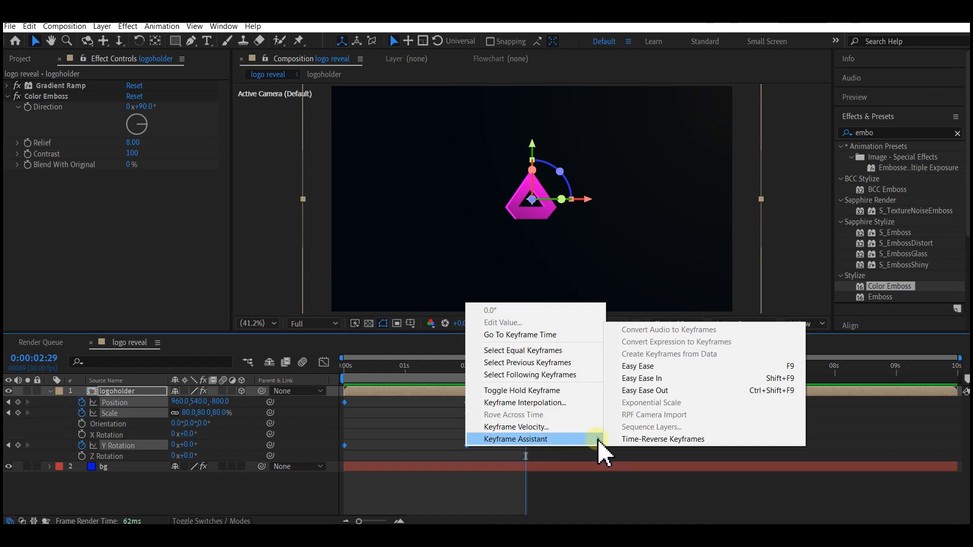
pyautogui.click(647, 371)
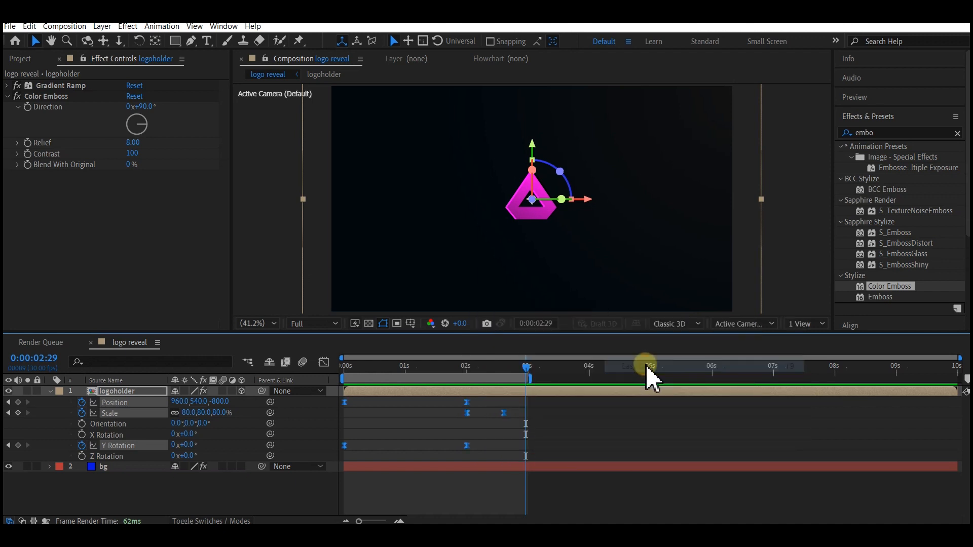
# Lower the preview resolution to Quarter and play the animation from the start
pyautogui.click(345, 365)
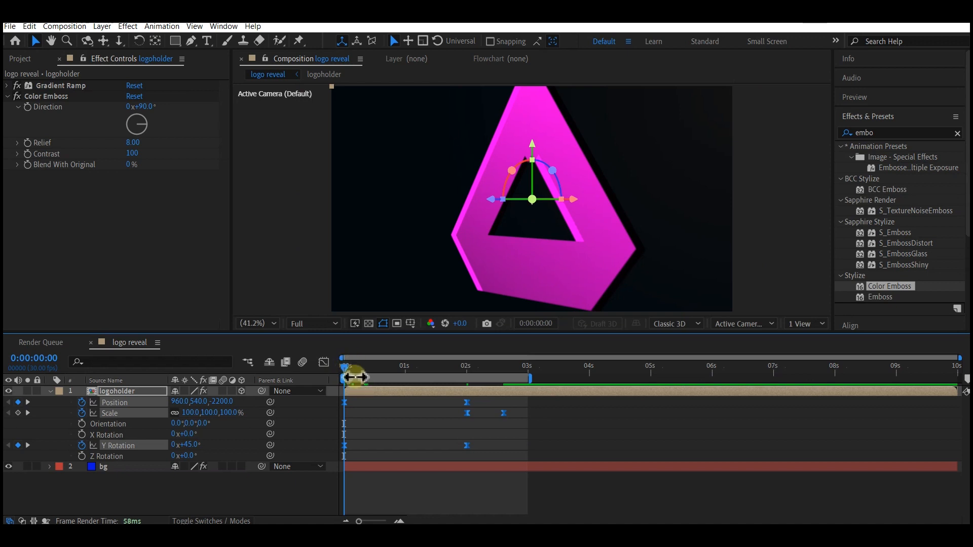
pyautogui.click(445, 323)
pyautogui.press('space')
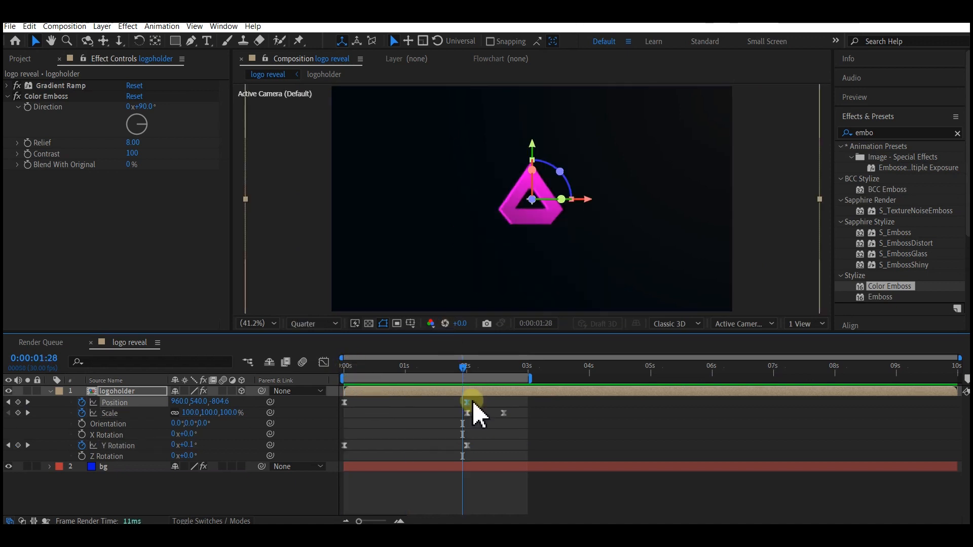
# Reshape logoholder's Position speed graph by extending the 2-second keyframe's ease handle far back, giving an early speed peak and a long slowdown
pyautogui.moveTo(470, 406)
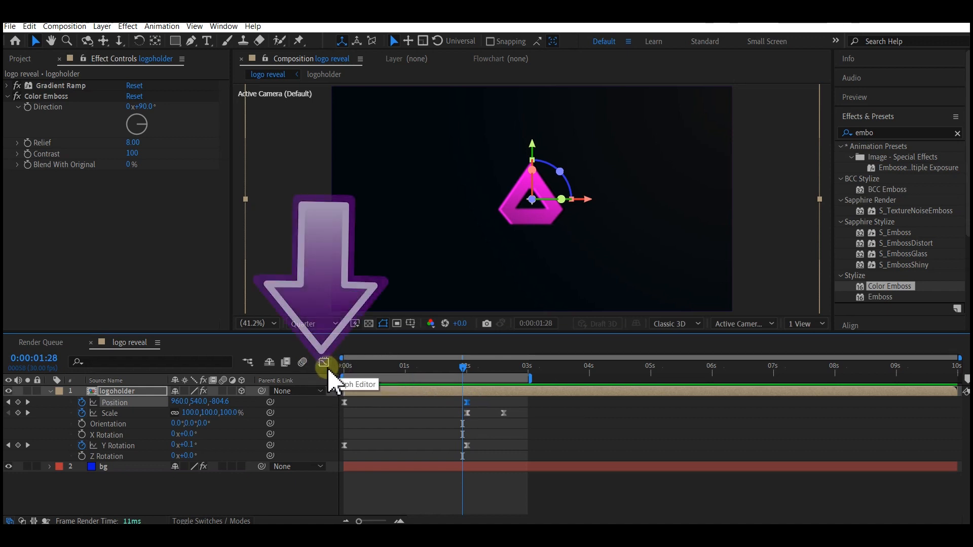
pyautogui.click(324, 363)
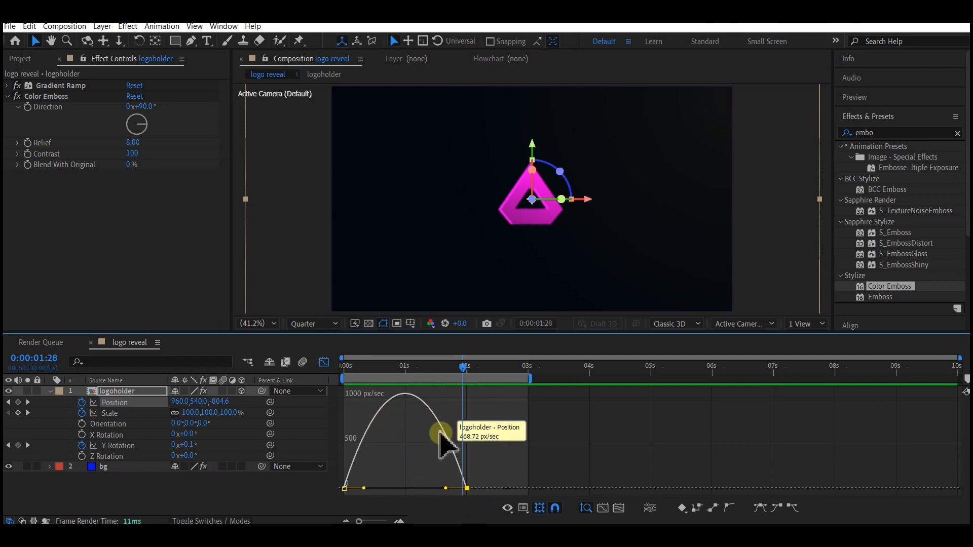
pyautogui.rightClick(414, 425)
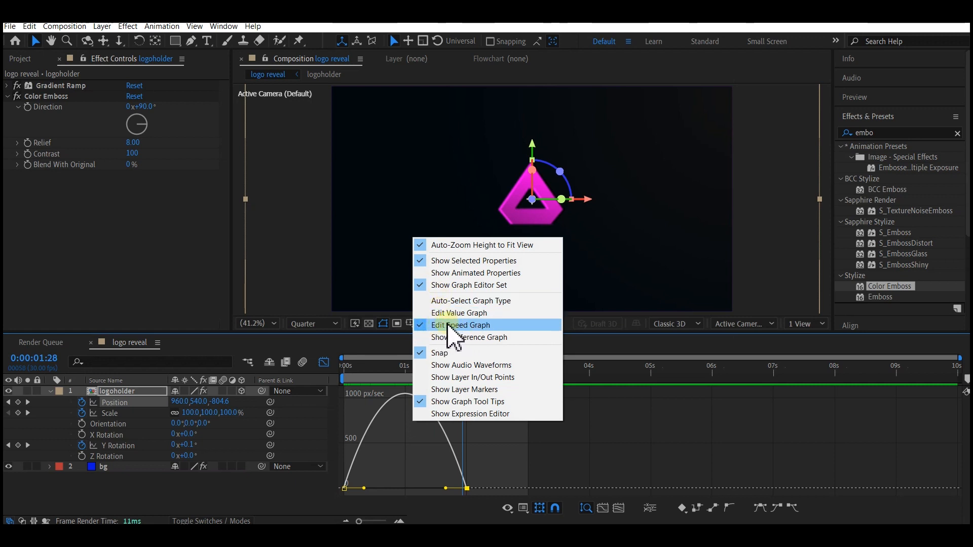
pyautogui.click(400, 441)
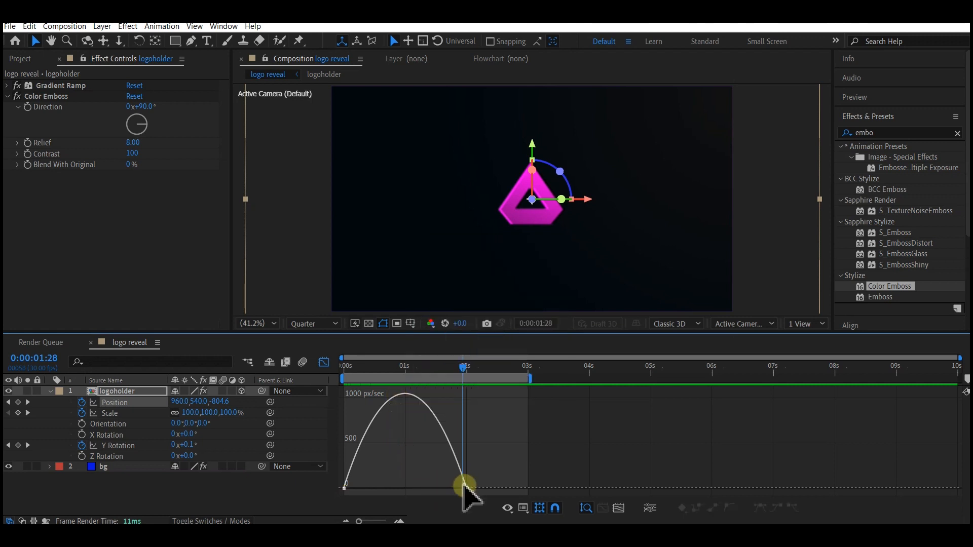
pyautogui.moveTo(484, 473); pyautogui.dragTo(450, 495)
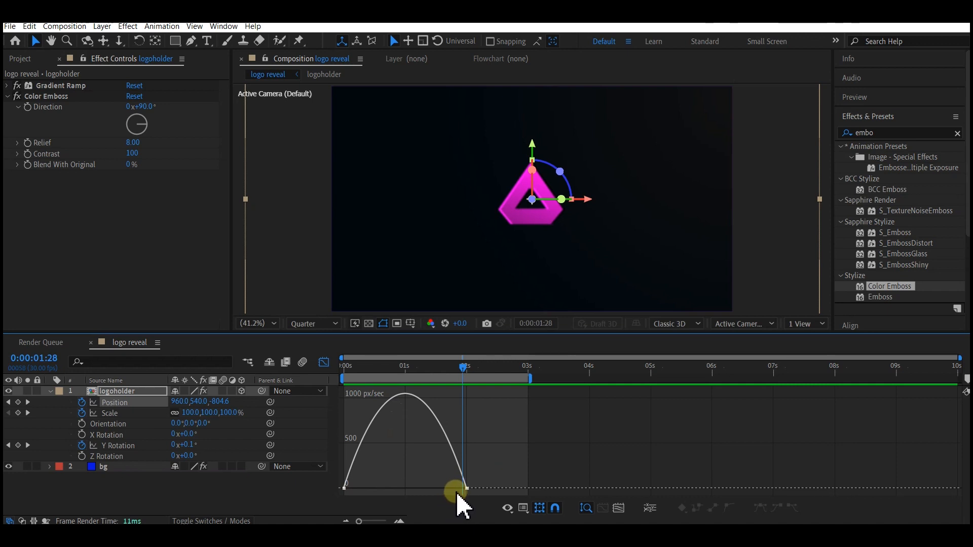
pyautogui.click(467, 488)
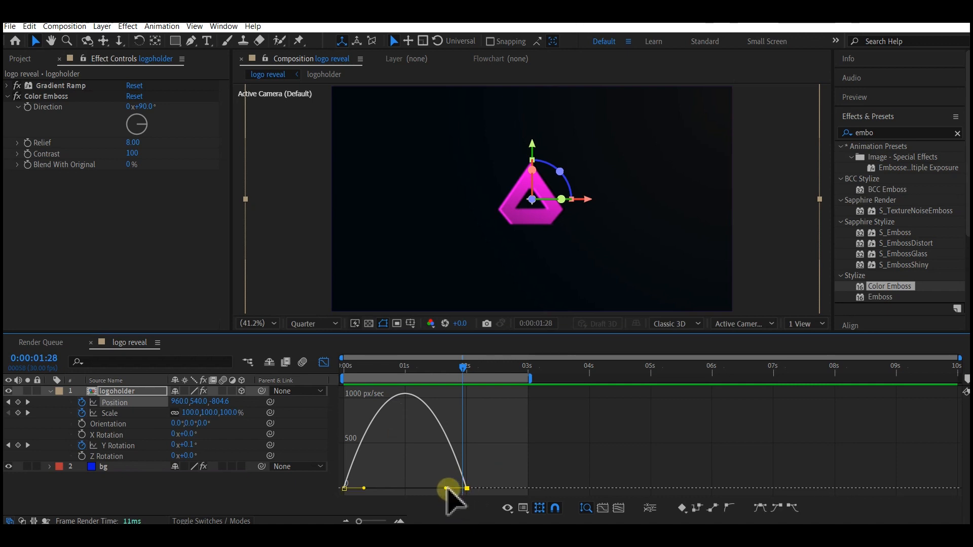
pyautogui.moveTo(446, 488); pyautogui.dragTo(400, 491)
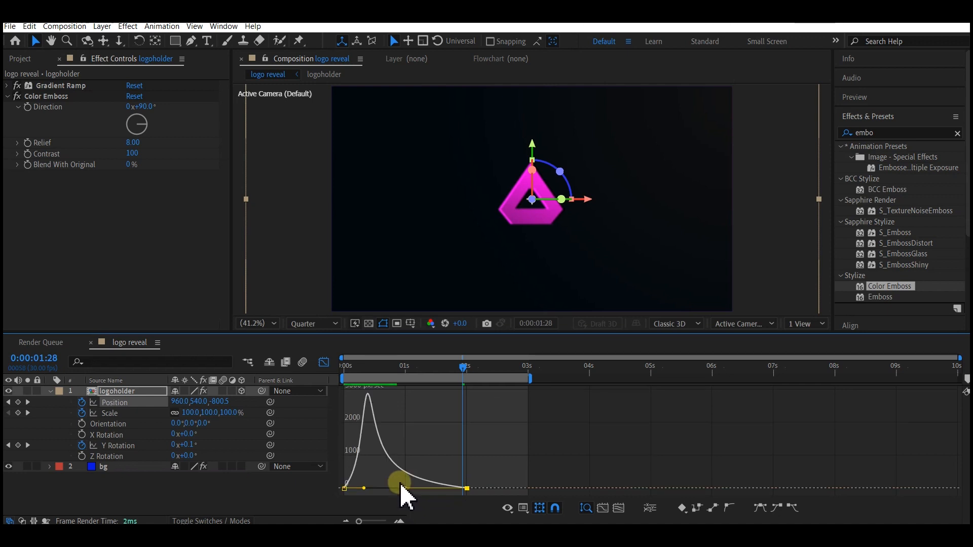
pyautogui.click(324, 362)
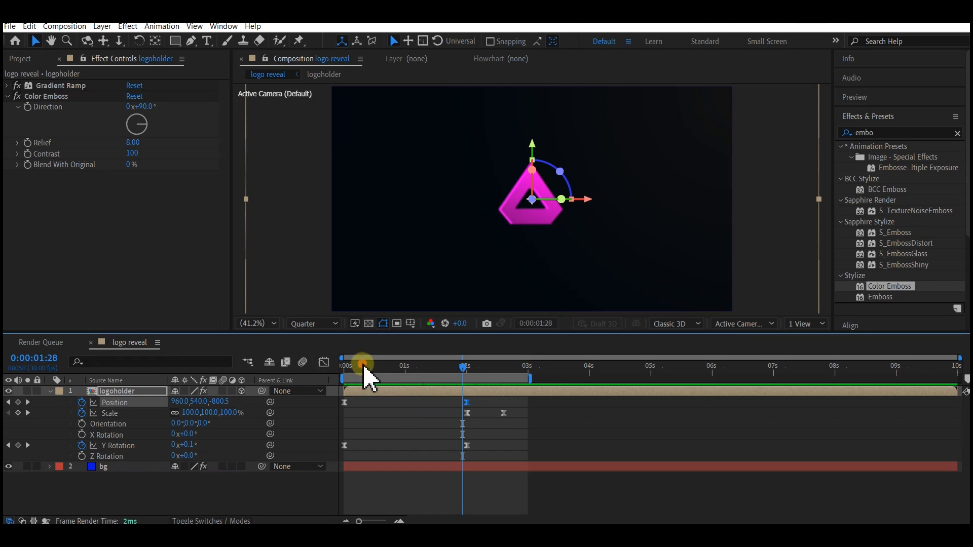
# Play the animation from the start to check the new position easing
pyautogui.moveTo(363, 366); pyautogui.dragTo(335, 368)
pyautogui.press('space')
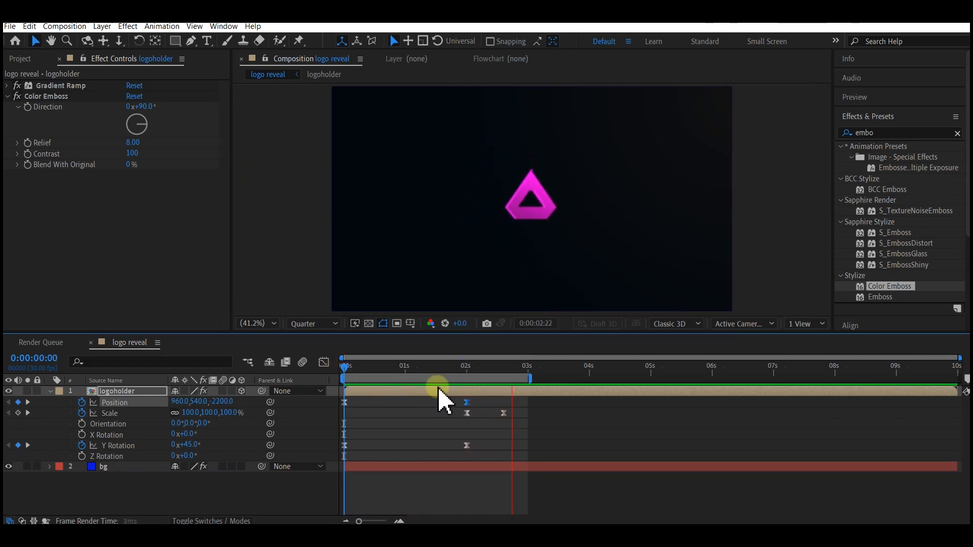
pyautogui.press('space')
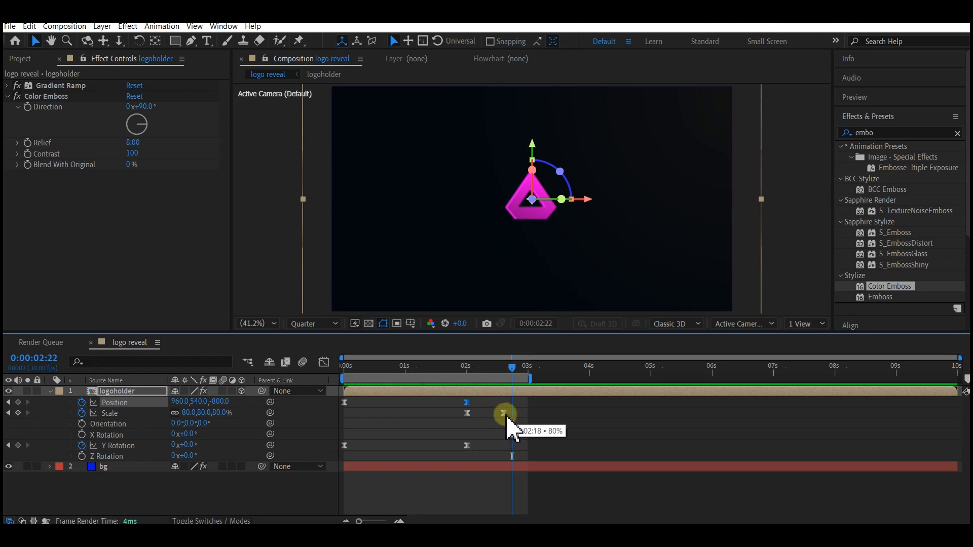
# Extend the ease handle of logoholder's last Scale keyframe to 100% influence in the speed graph
pyautogui.click(504, 413)
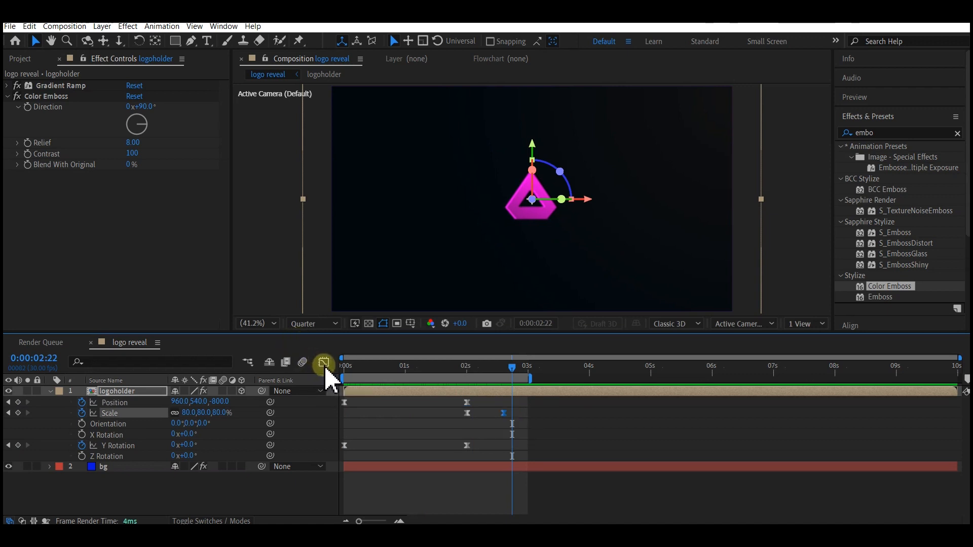
pyautogui.click(324, 362)
pyautogui.click(501, 394)
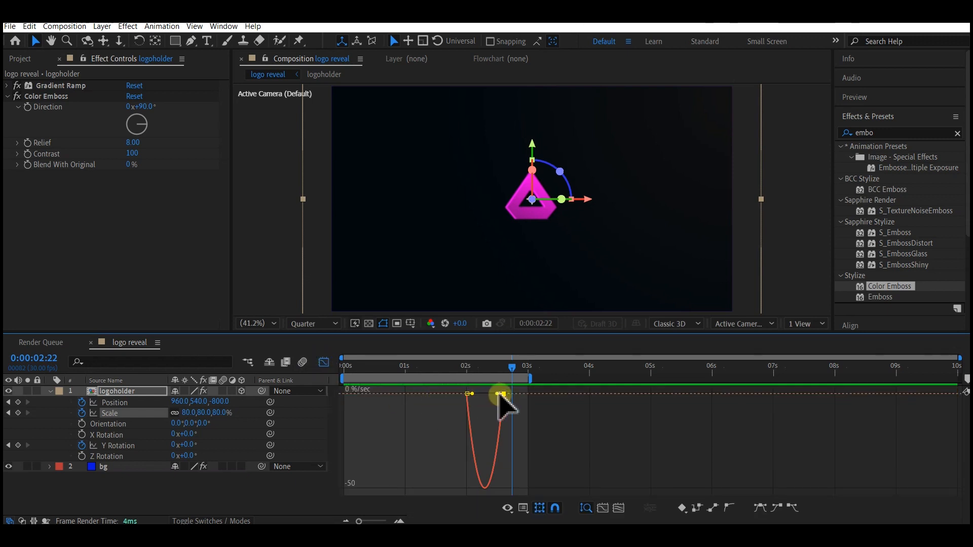
pyautogui.moveTo(496, 394); pyautogui.dragTo(485, 394)
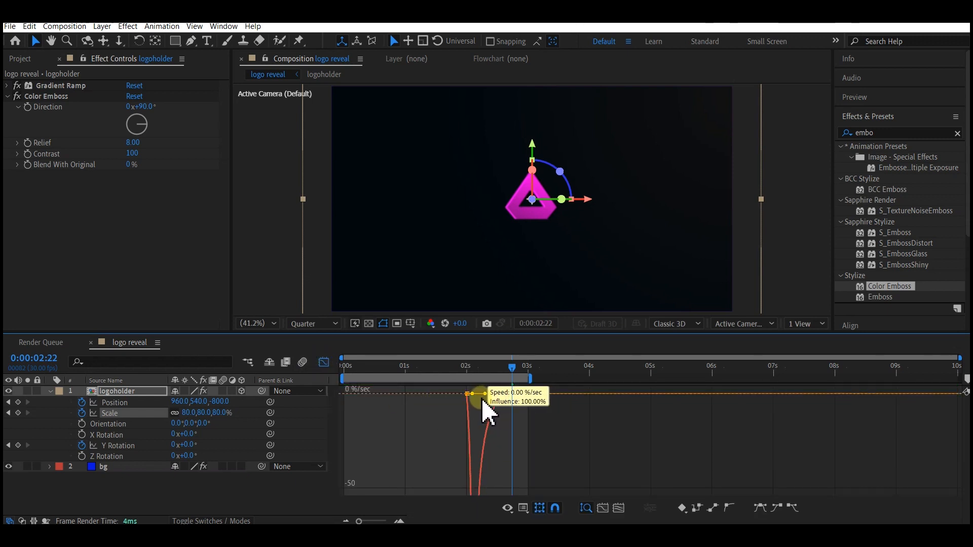
pyautogui.click(324, 362)
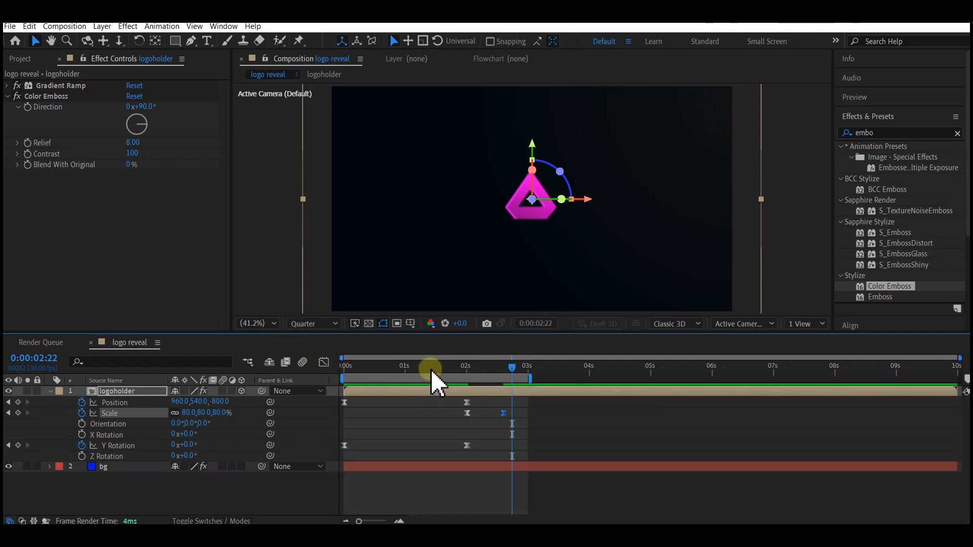
# Preview the animation from the start with the new scale easing and move the current time to 0:00:02:01
pyautogui.moveTo(434, 379); pyautogui.dragTo(339, 368)
pyautogui.press('space')
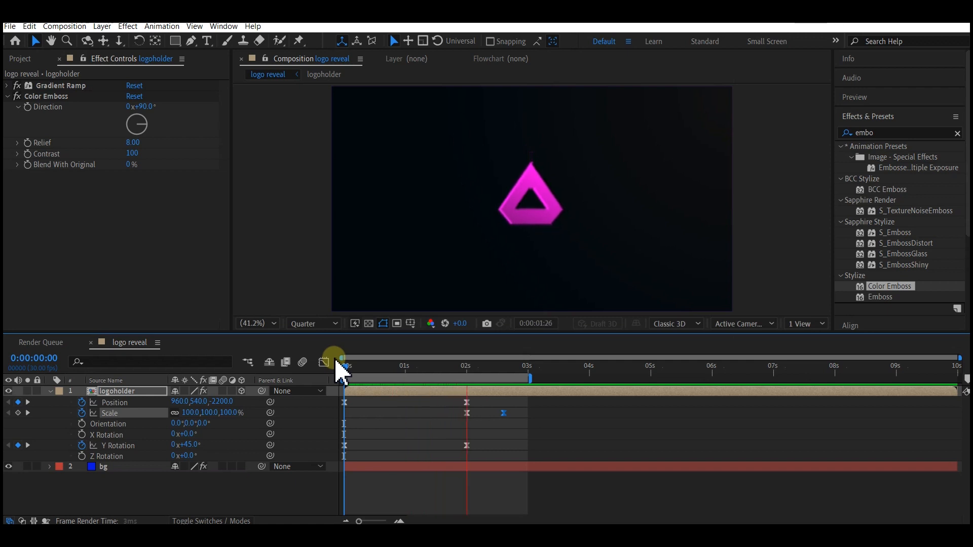
pyautogui.moveTo(338, 369); pyautogui.dragTo(470, 370)
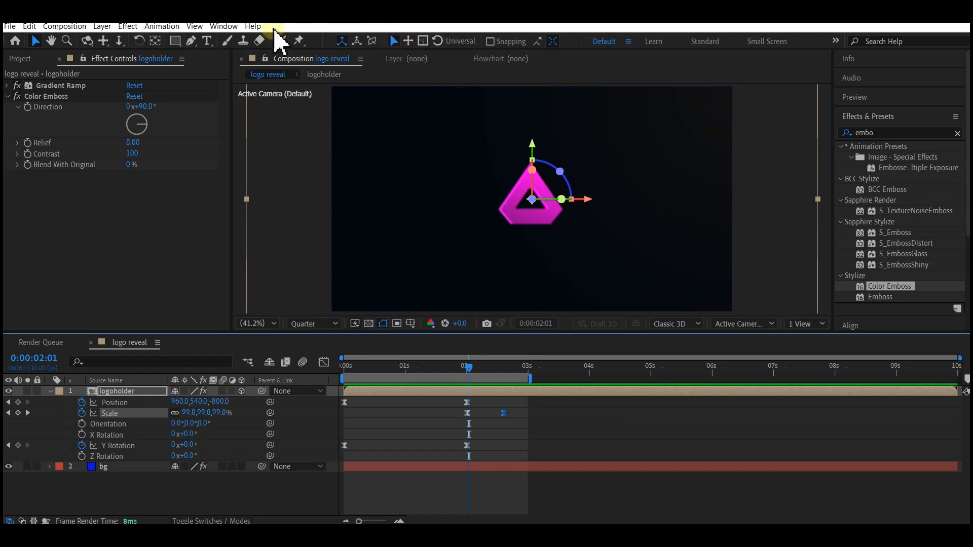
# Draw a large circular mask on the logoholder layer with the Ellipse tool and shift it up and right over the logo's right part
pyautogui.click(175, 41)
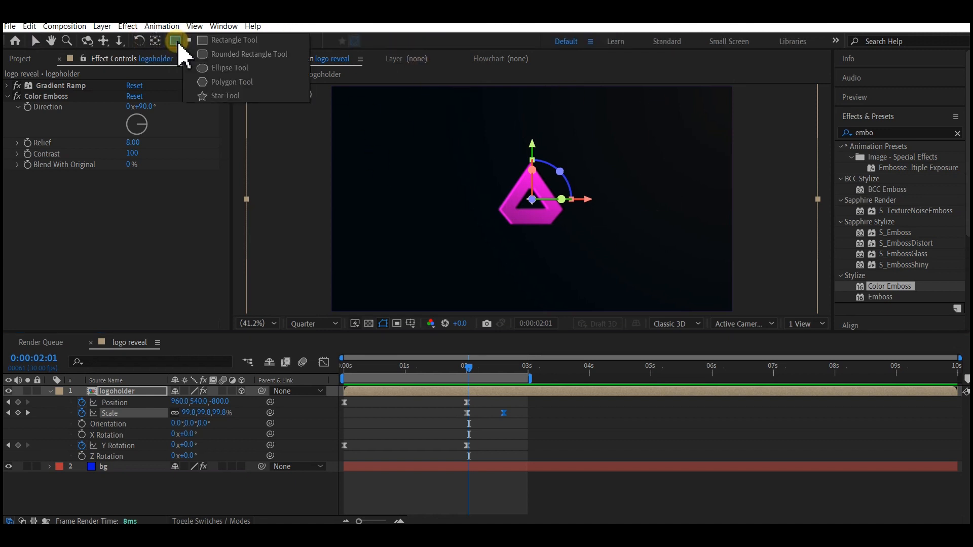
pyautogui.click(233, 69)
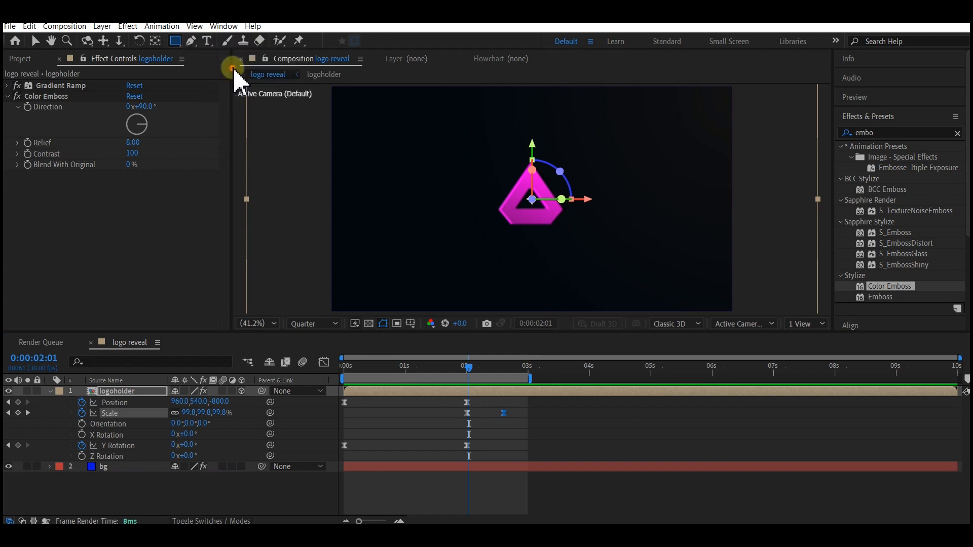
pyautogui.moveTo(502, 111)
pyautogui.mouseDown()
pyautogui.moveTo(586, 202)
pyautogui.moveTo(680, 256)
pyautogui.moveTo(721, 298)
pyautogui.mouseUp()
pyautogui.press('v')
pyautogui.moveTo(610, 112); pyautogui.dragTo(645, 71)
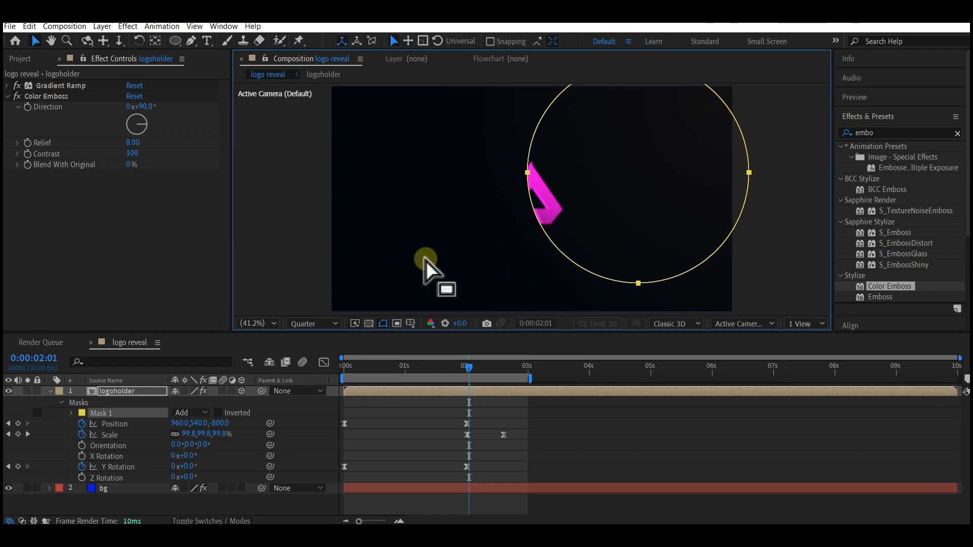
# Set the Mask Feather of logoholder's Mask 1 to 220 pixels
pyautogui.click(125, 413)
pyautogui.press('f')
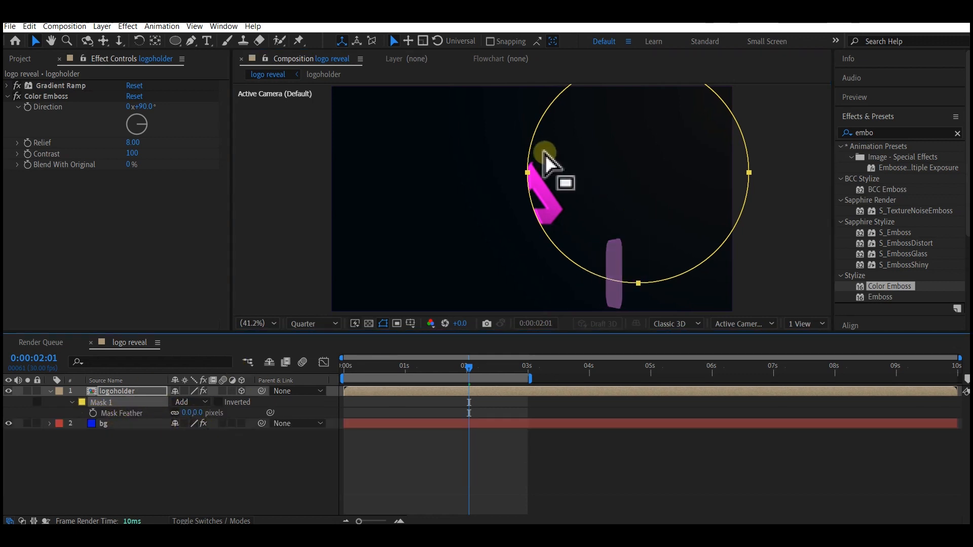
pyautogui.click(192, 412)
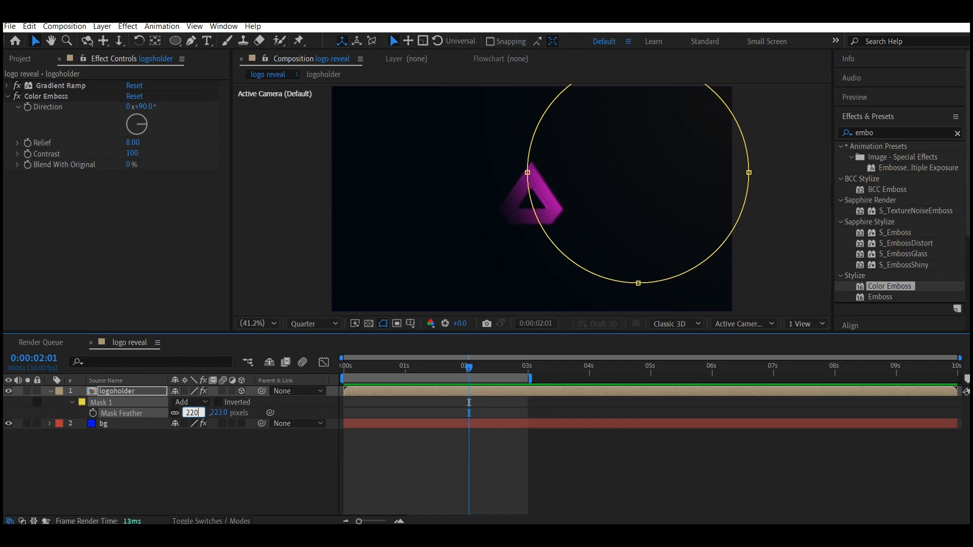
pyautogui.write('220')
# Keyframe logoholder's Mask Path with the circle around the logo at 0:00:02:00 and moved out of frame to the right at 0:00:00:00
pyautogui.press('u')
pyautogui.press('u')
pyautogui.click(130, 391)
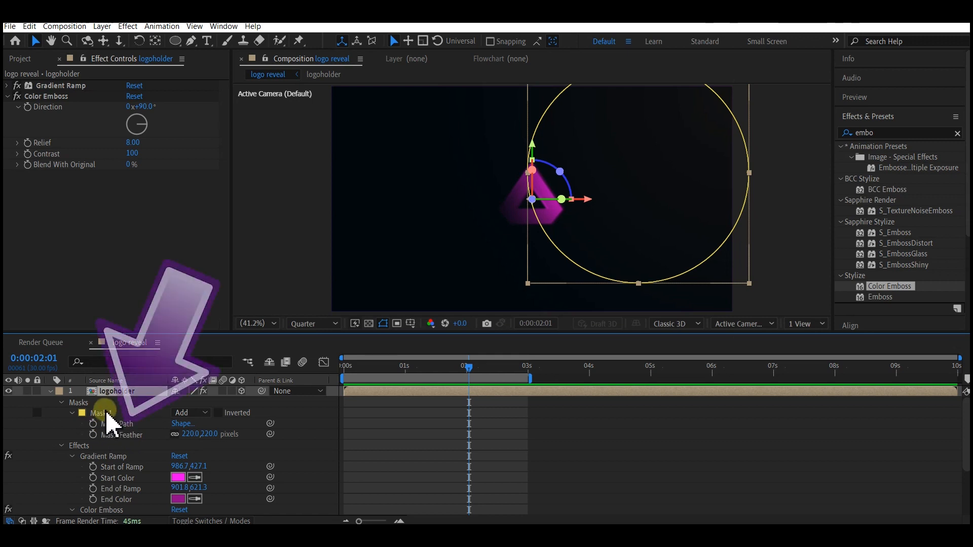
pyautogui.moveTo(450, 373)
pyautogui.mouseDown()
pyautogui.moveTo(528, 369)
pyautogui.moveTo(345, 374)
pyautogui.moveTo(484, 374)
pyautogui.moveTo(468, 376)
pyautogui.mouseUp()
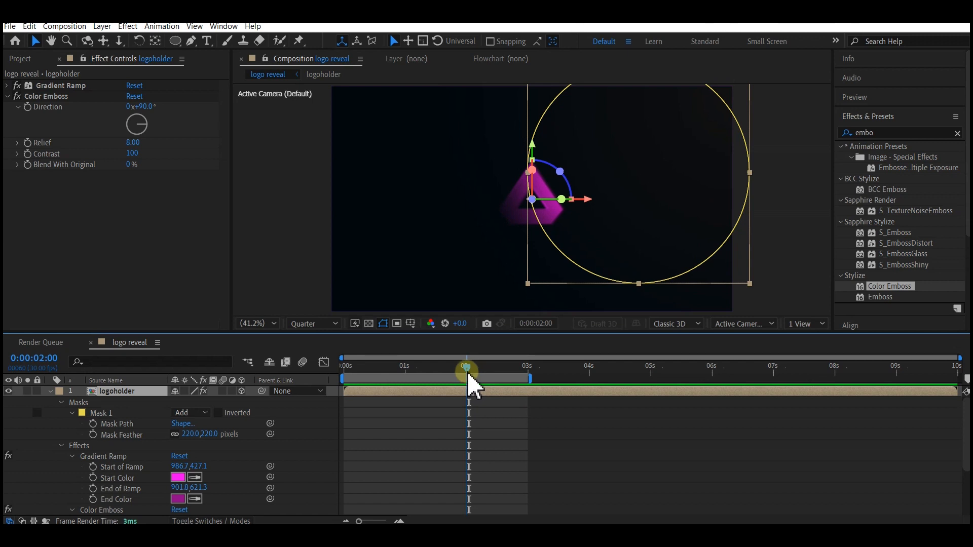
pyautogui.click(93, 424)
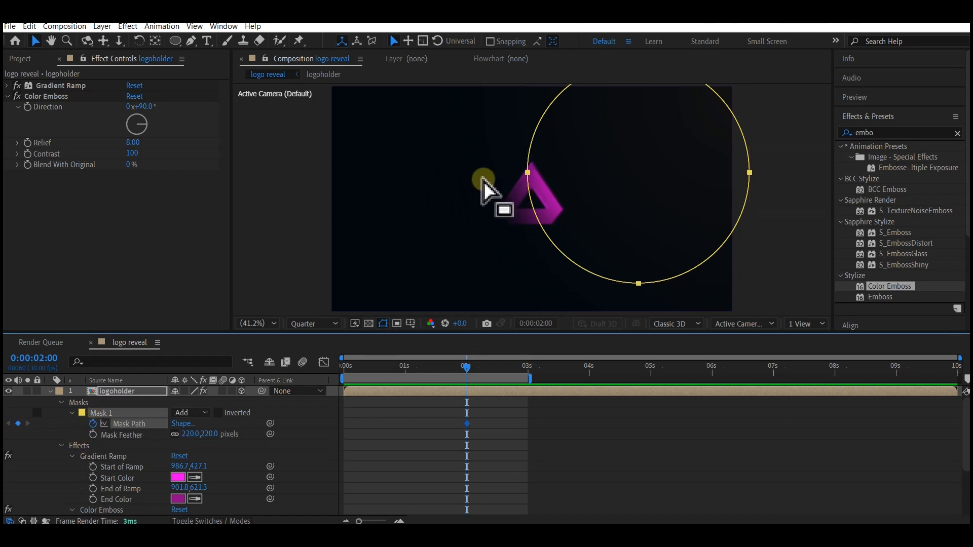
pyautogui.moveTo(527, 172); pyautogui.dragTo(411, 193)
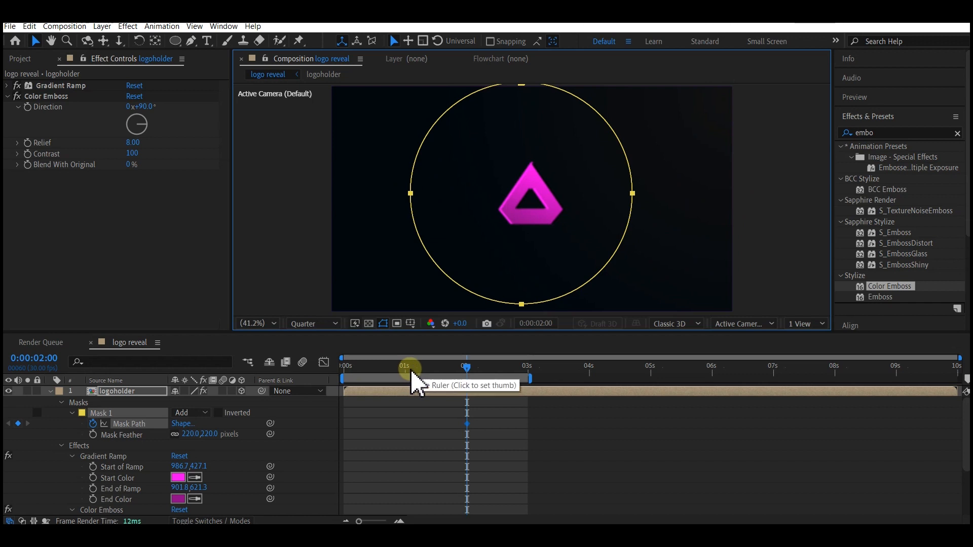
pyautogui.moveTo(408, 368); pyautogui.dragTo(331, 364)
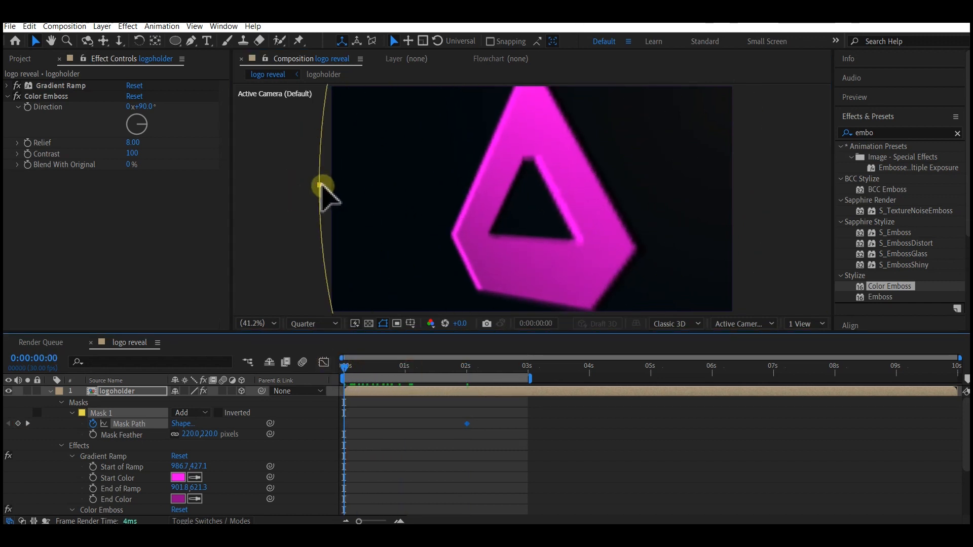
pyautogui.moveTo(321, 186); pyautogui.dragTo(832, 223)
# Add a holding Mask Path keyframe at 0:00:03:00, move the mask right off the logo at 0:00:03:29, and preview the animation
pyautogui.moveTo(456, 367); pyautogui.dragTo(533, 384)
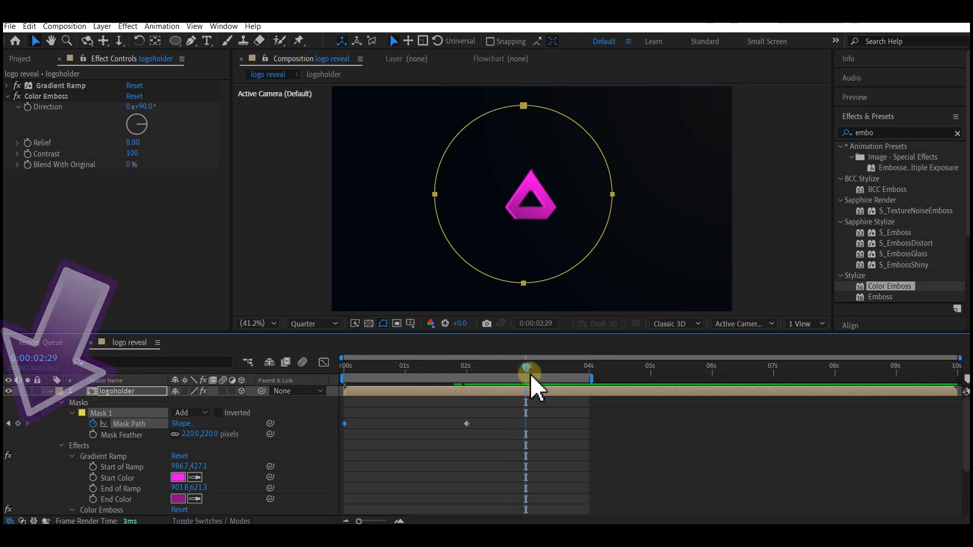
pyautogui.click(18, 424)
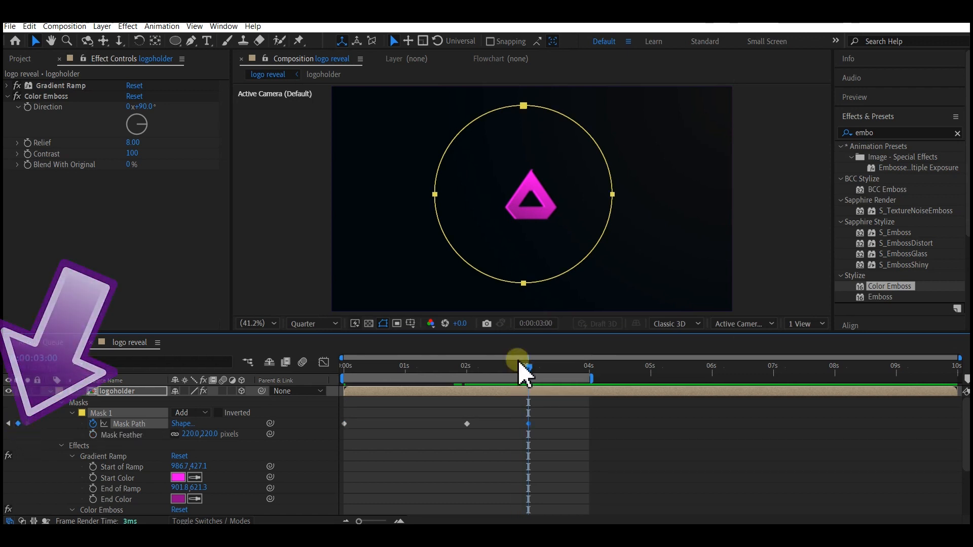
pyautogui.click(588, 378)
pyautogui.click(432, 193)
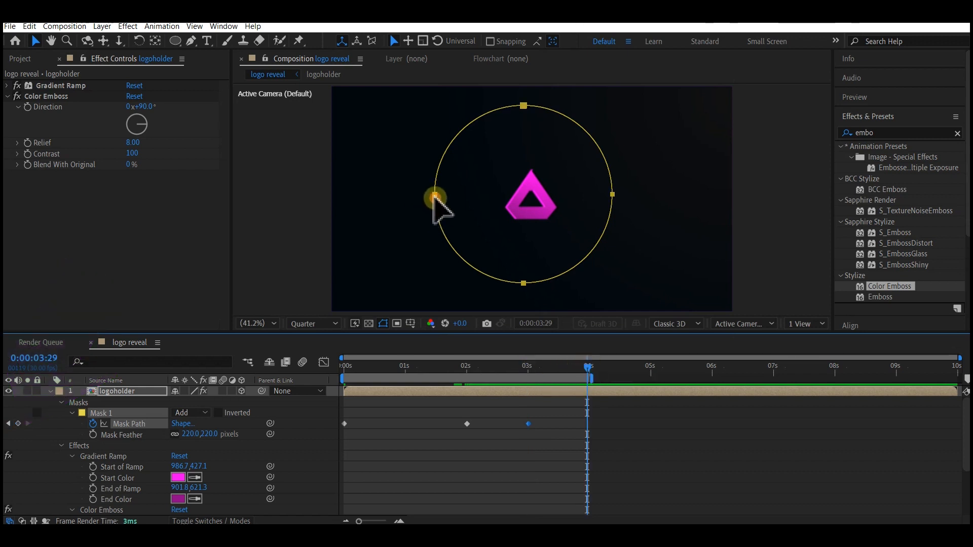
pyautogui.moveTo(434, 198); pyautogui.dragTo(619, 215)
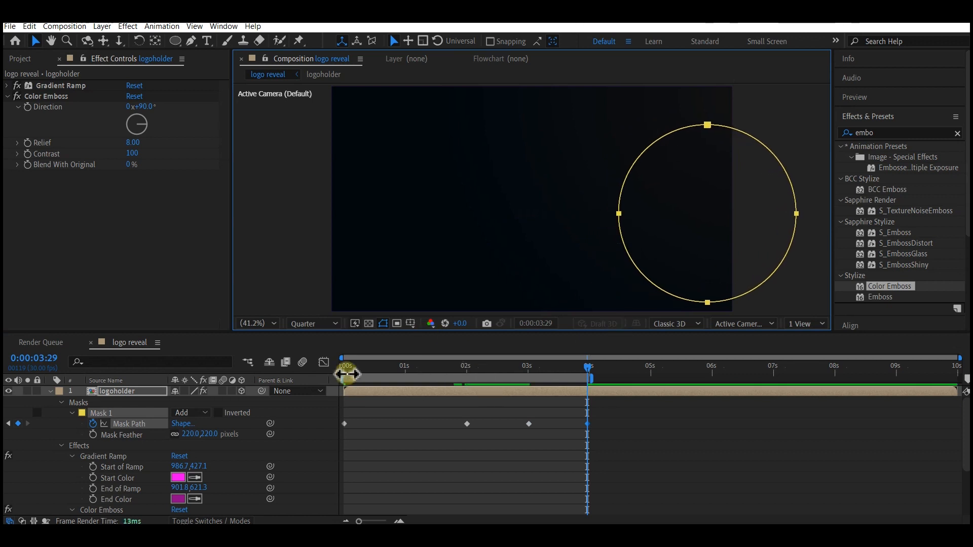
pyautogui.press('space')
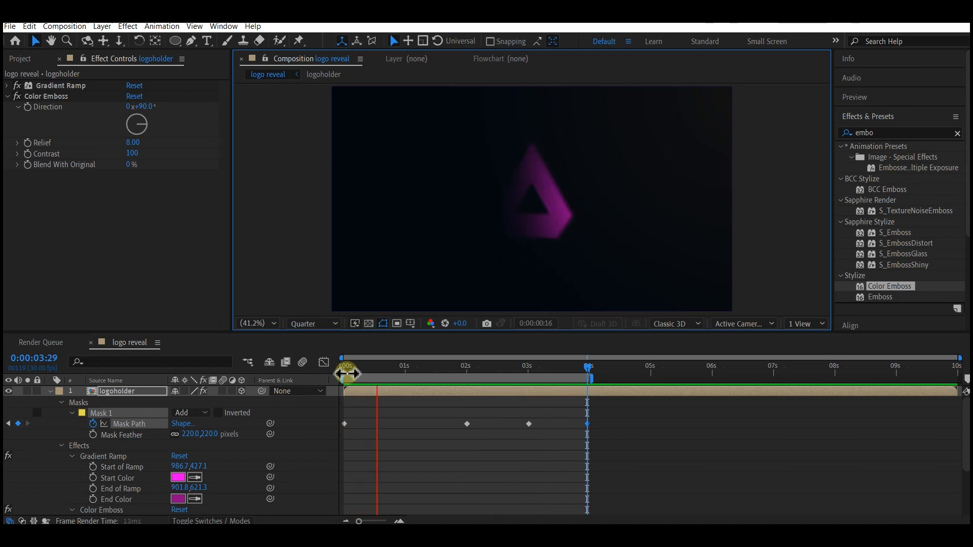
pyautogui.press('space')
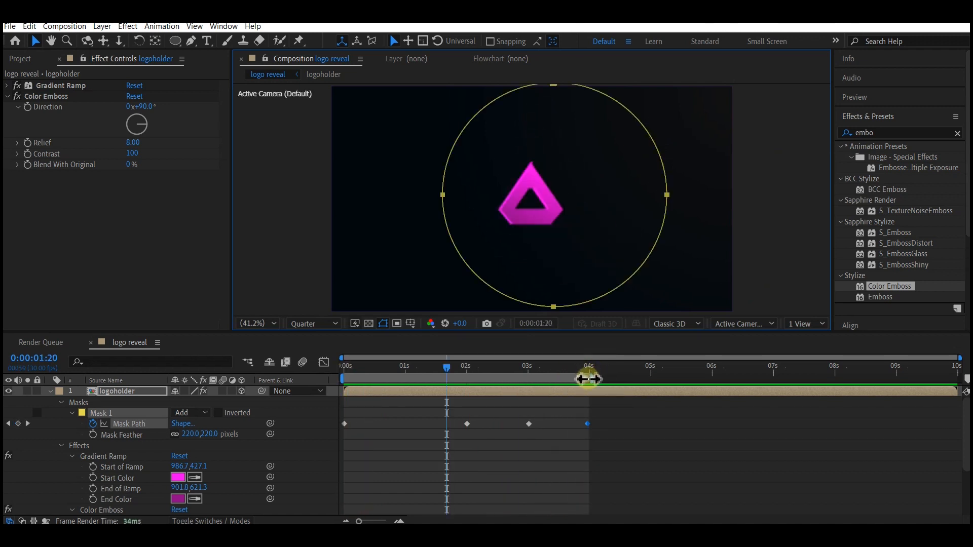
# Extend the work area to a little past 5 seconds and move the last Mask Path keyframe to about 5 seconds
pyautogui.moveTo(591, 378); pyautogui.dragTo(670, 375)
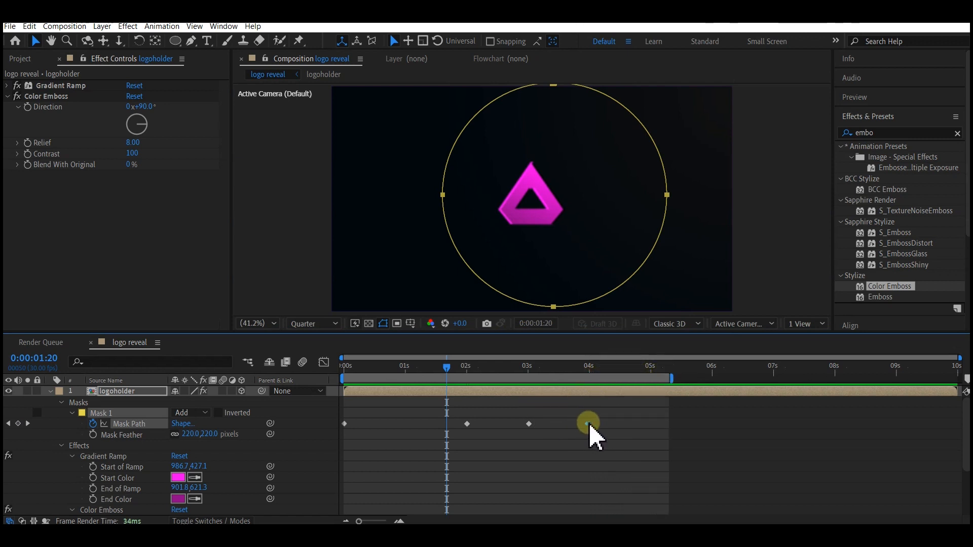
pyautogui.moveTo(590, 423); pyautogui.dragTo(596, 422)
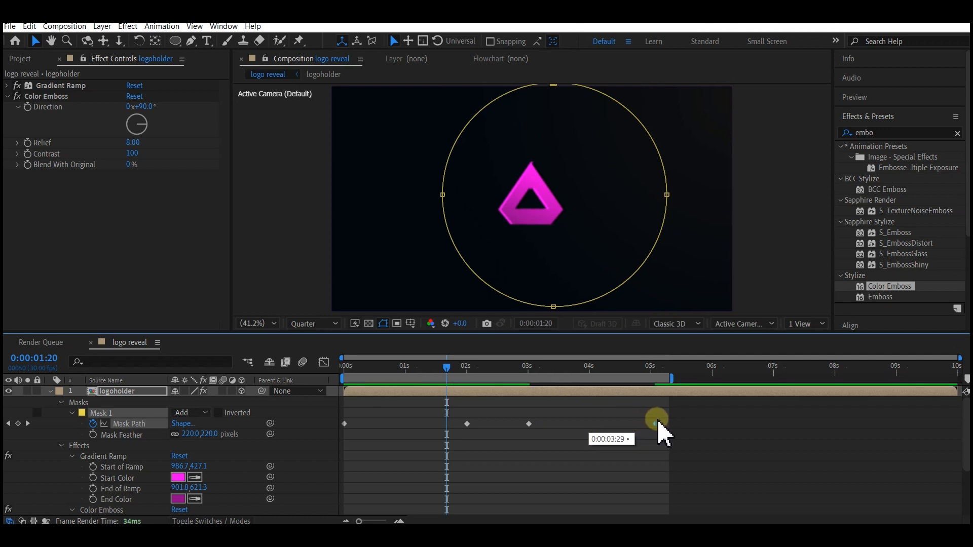
pyautogui.moveTo(659, 428); pyautogui.dragTo(658, 428)
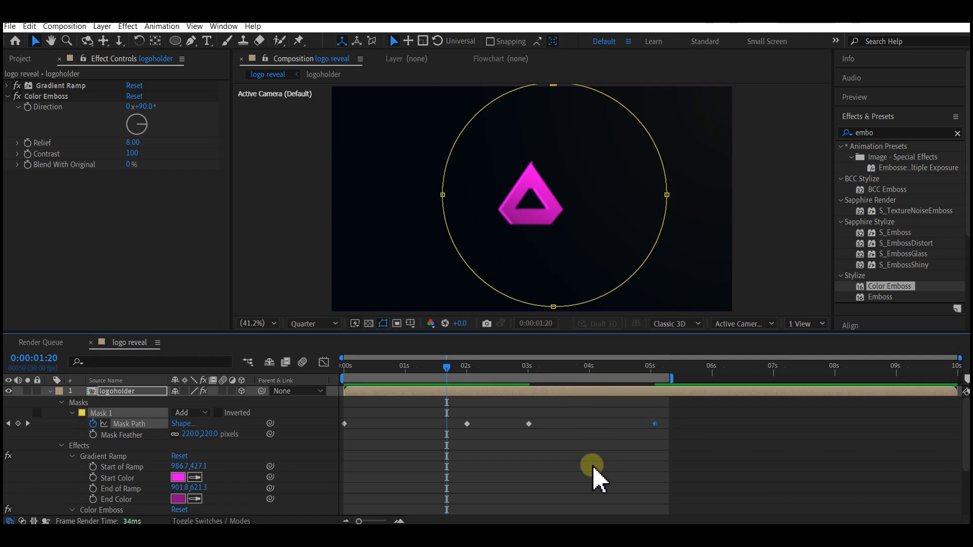
# Preview the retimed mask animation and collapse the logoholder layer's properties
pyautogui.press('space')
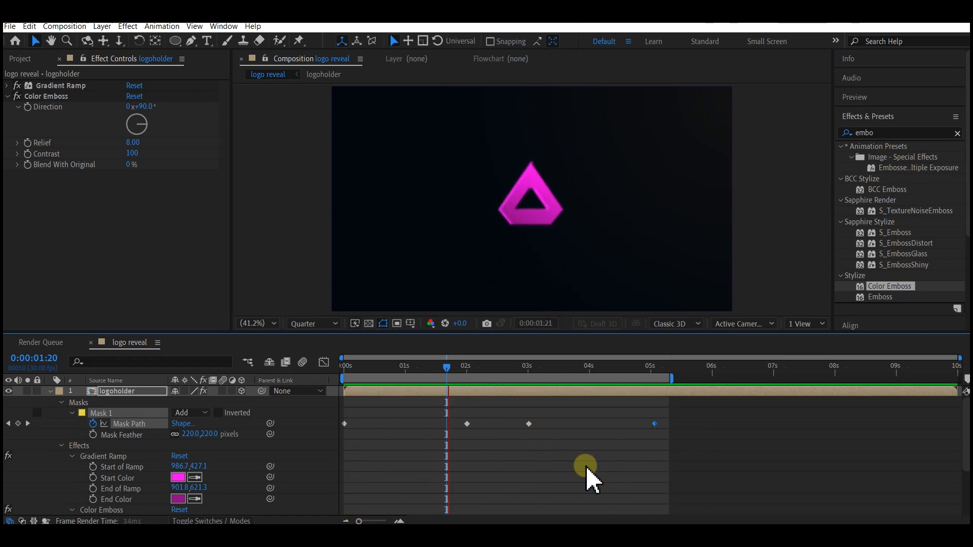
pyautogui.click(129, 392)
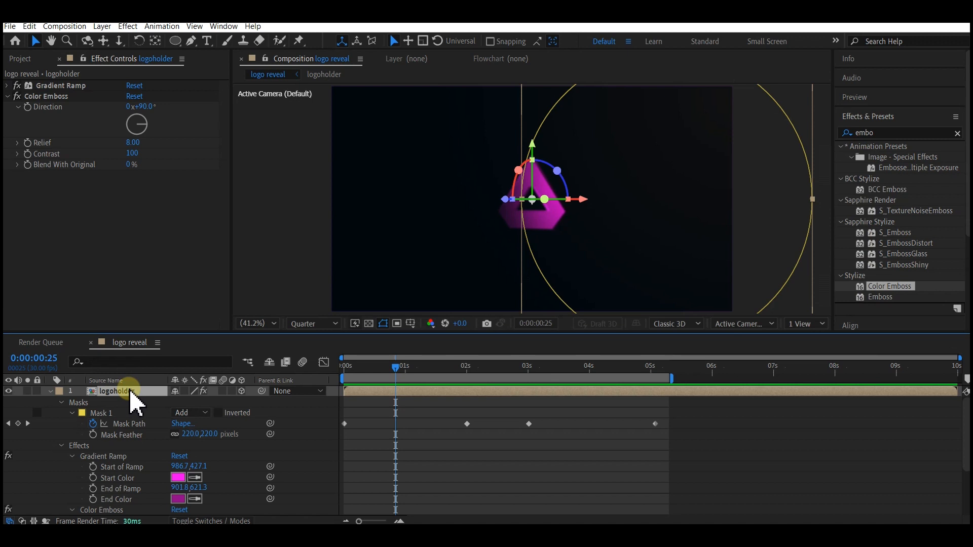
pyautogui.press('u')
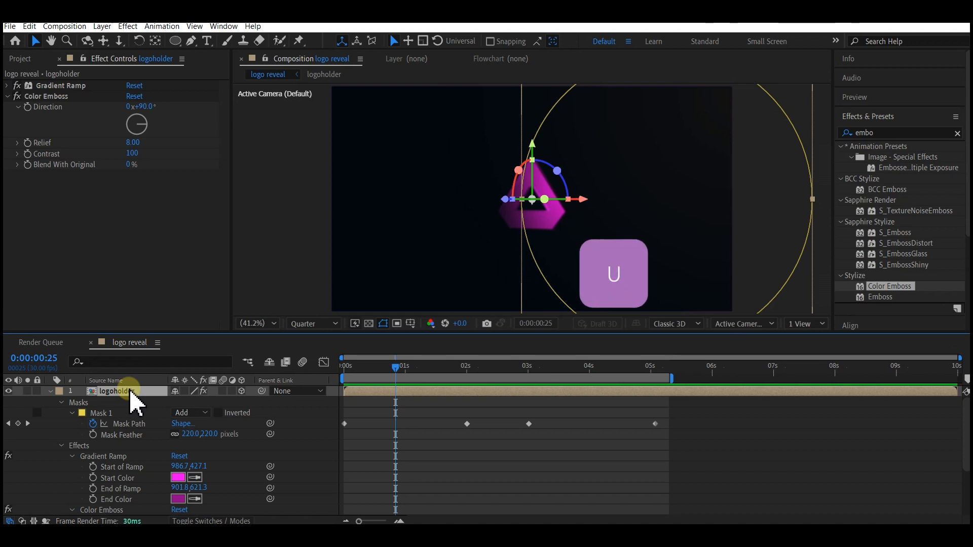
pyautogui.press('u')
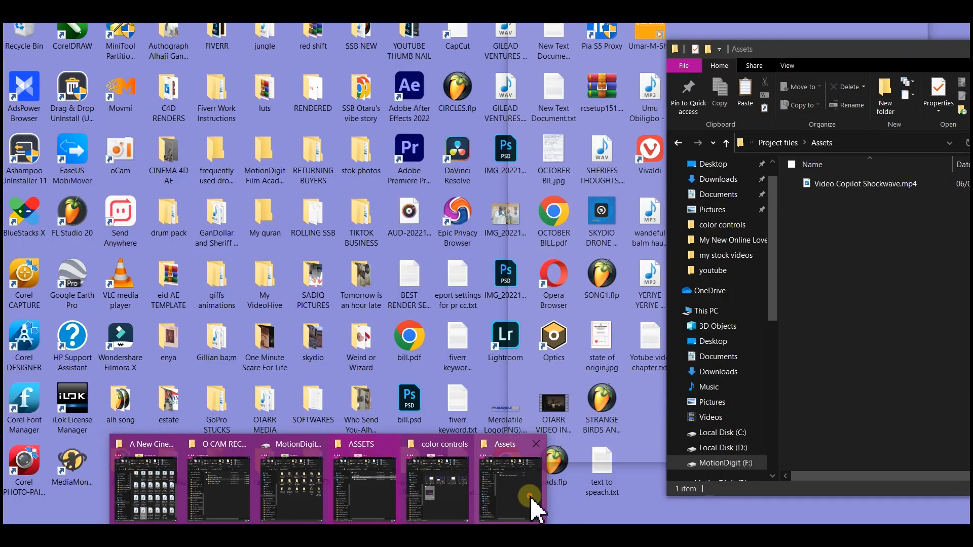
# Import Video Copilot Shockwave.mp4 from the Assets folder and place it in the timeline between logoholder and bg
pyautogui.click(531, 499)
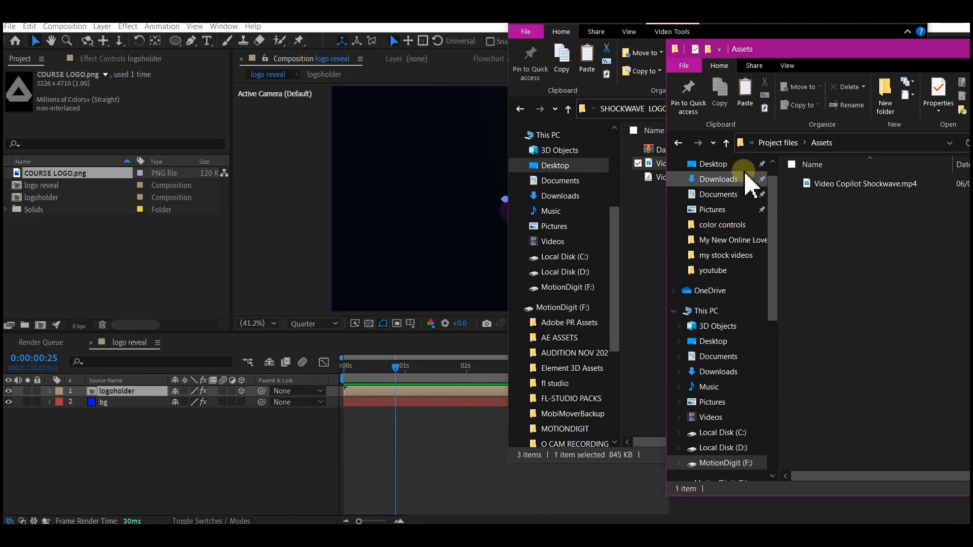
pyautogui.click(823, 186)
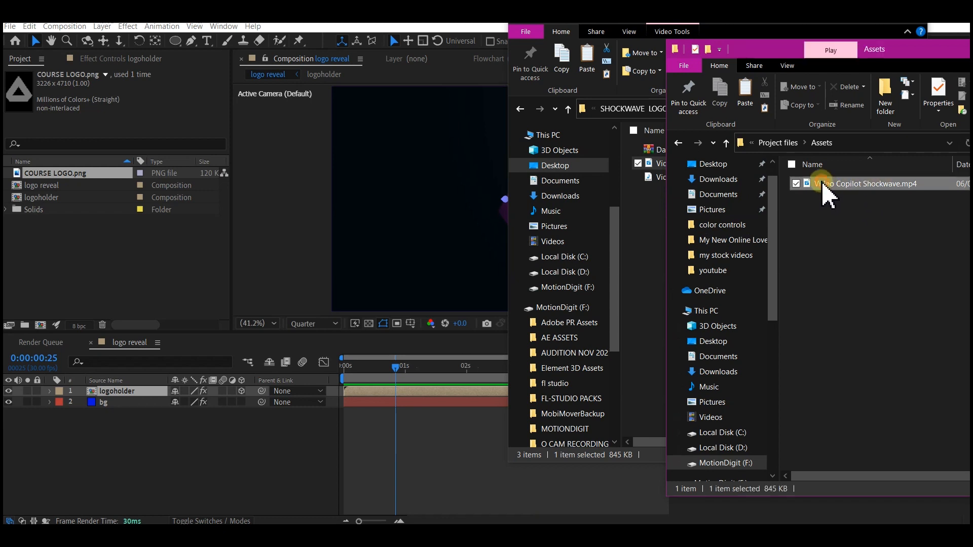
pyautogui.moveTo(822, 186); pyautogui.dragTo(106, 292)
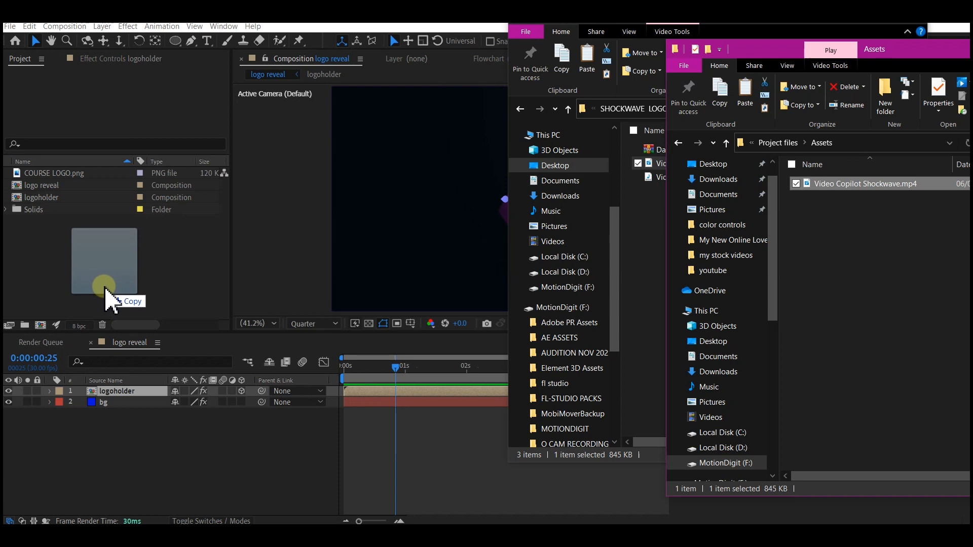
pyautogui.moveTo(107, 293); pyautogui.dragTo(104, 297)
pyautogui.moveTo(20, 221); pyautogui.dragTo(126, 404)
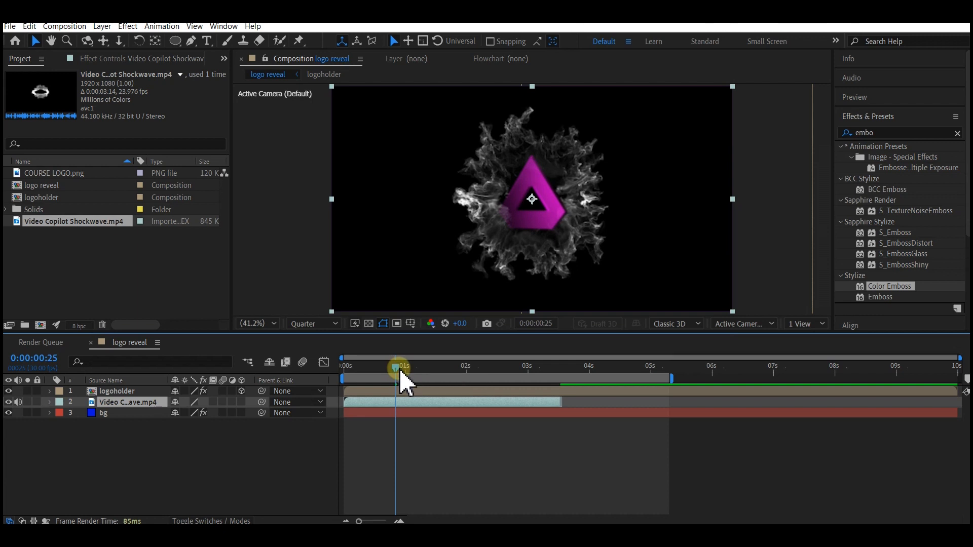
# Shift the shockwave layer to start at about 0:00:02:05 and set its blending mode to Screen
pyautogui.moveTo(399, 372); pyautogui.dragTo(514, 387)
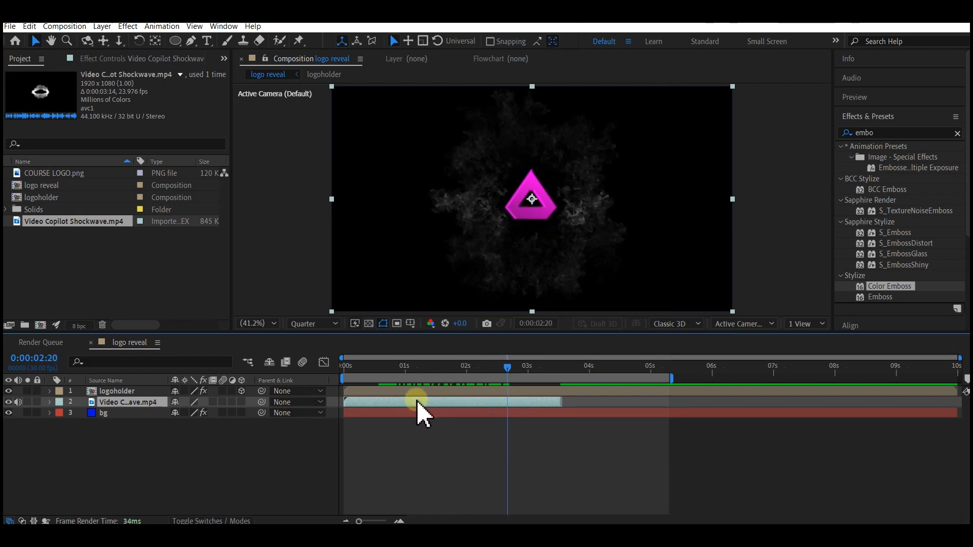
pyautogui.moveTo(415, 404); pyautogui.dragTo(574, 425)
pyautogui.click(196, 520)
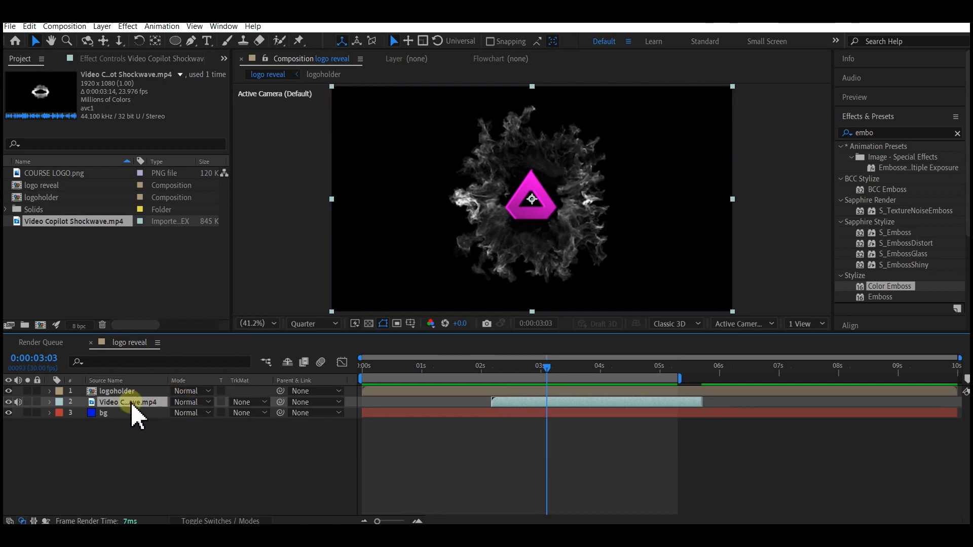
pyautogui.click(191, 402)
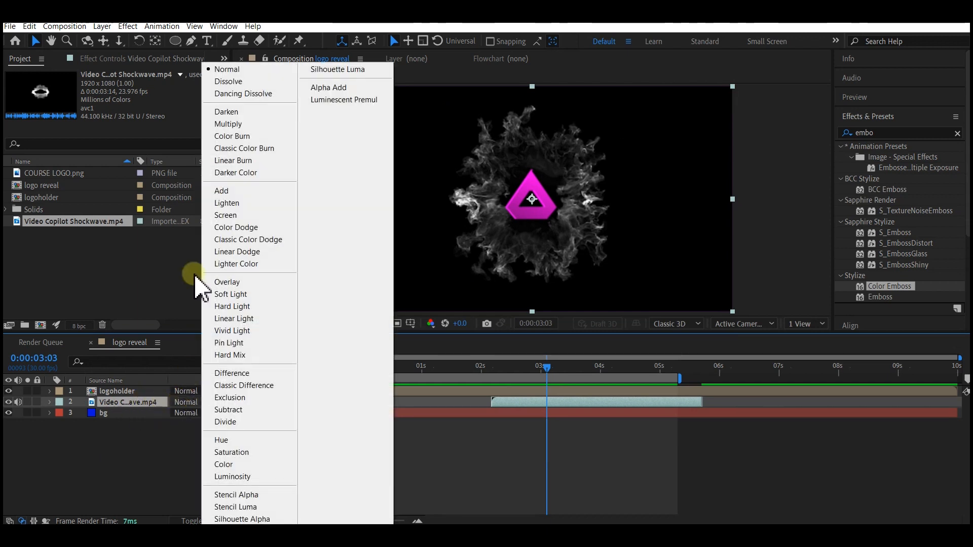
pyautogui.click(229, 214)
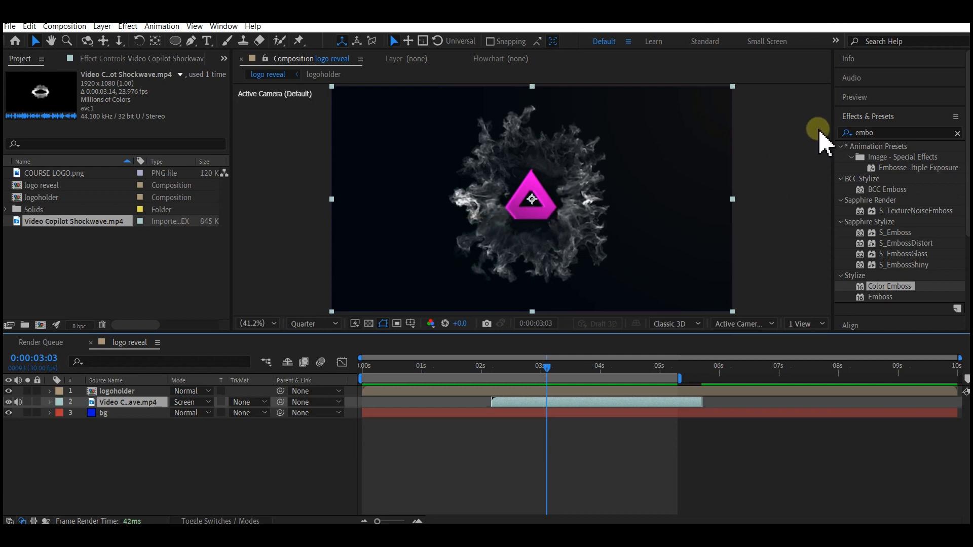
# Apply the Hue/Saturation effect to the shockwave layer and colorize it with a Colorize Saturation of 80
pyautogui.click(886, 132)
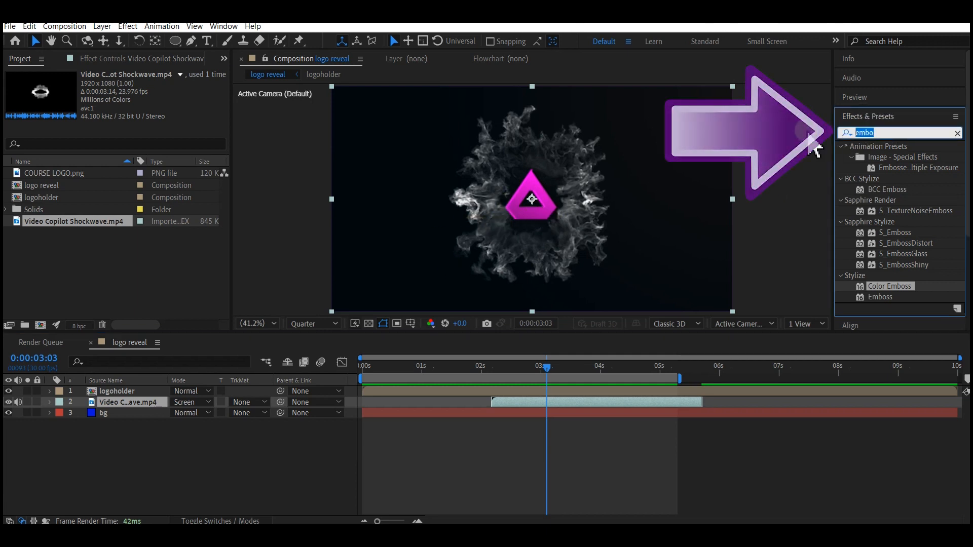
pyautogui.write('hue')
pyautogui.moveTo(894, 221); pyautogui.dragTo(530, 405)
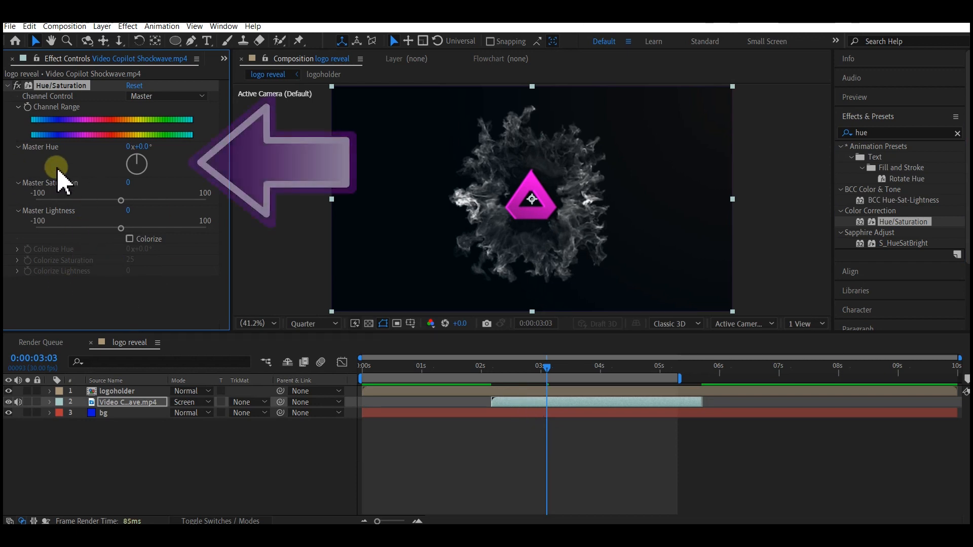
pyautogui.click(129, 239)
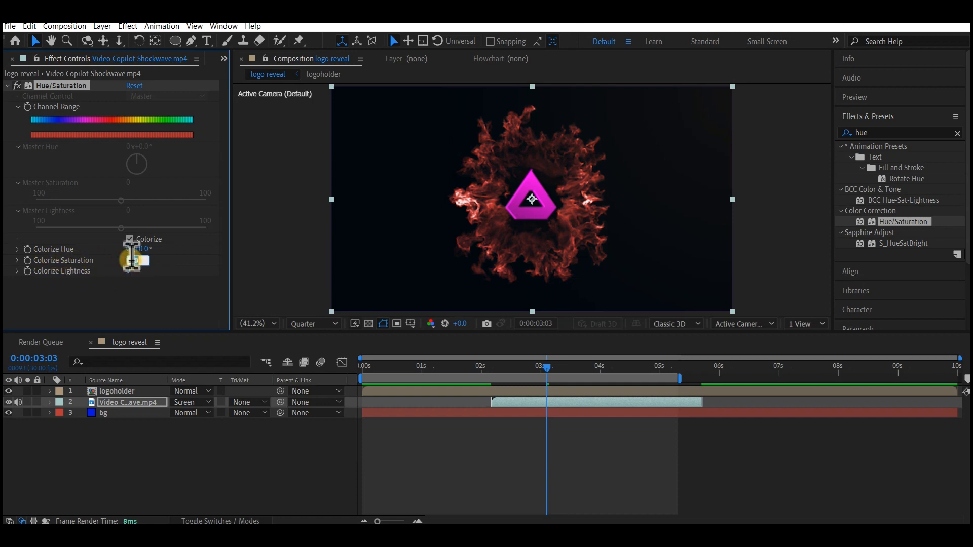
pyautogui.write('80')
pyautogui.press('Return')
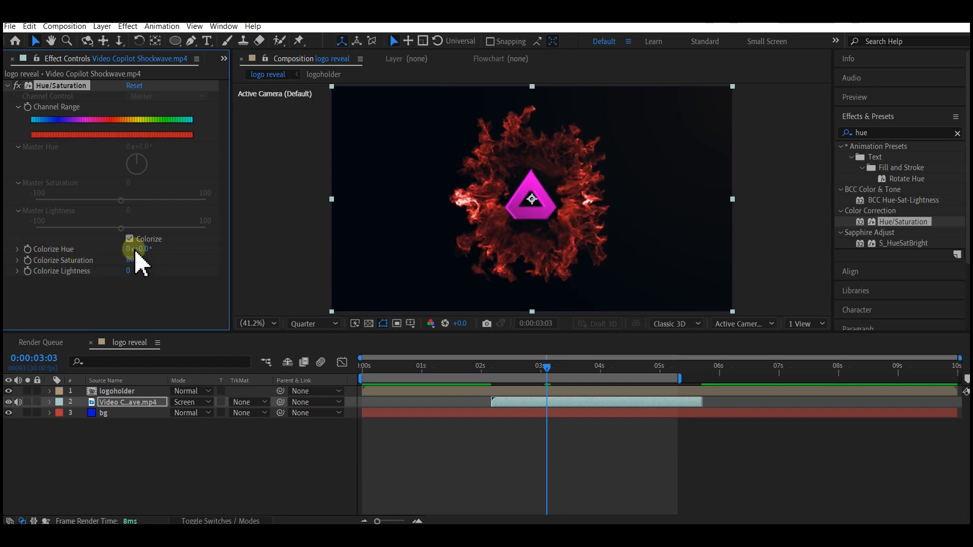
# Set the shockwave's Colorize Hue to -59° and scale the shockwave layer to 80%
pyautogui.moveTo(141, 249); pyautogui.dragTo(87, 240)
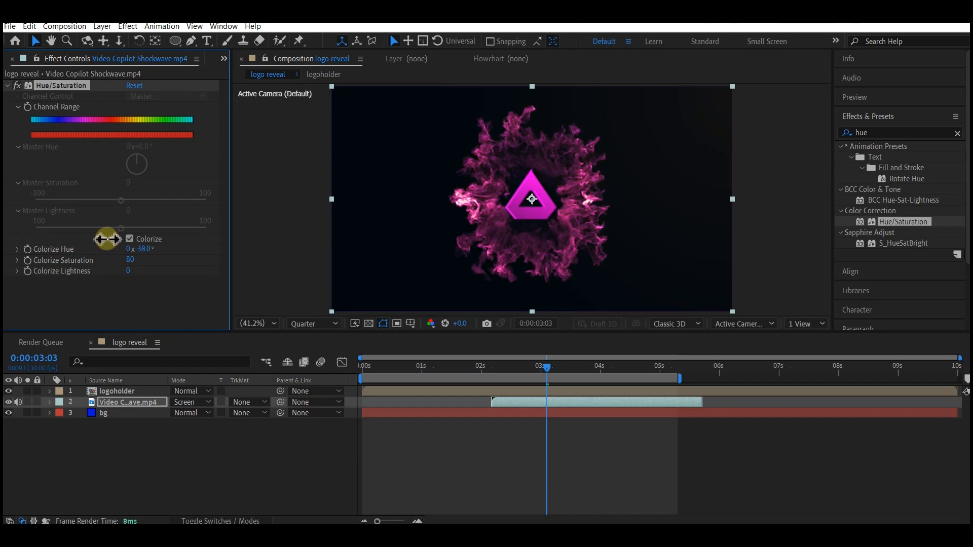
pyautogui.moveTo(111, 239); pyautogui.dragTo(150, 253)
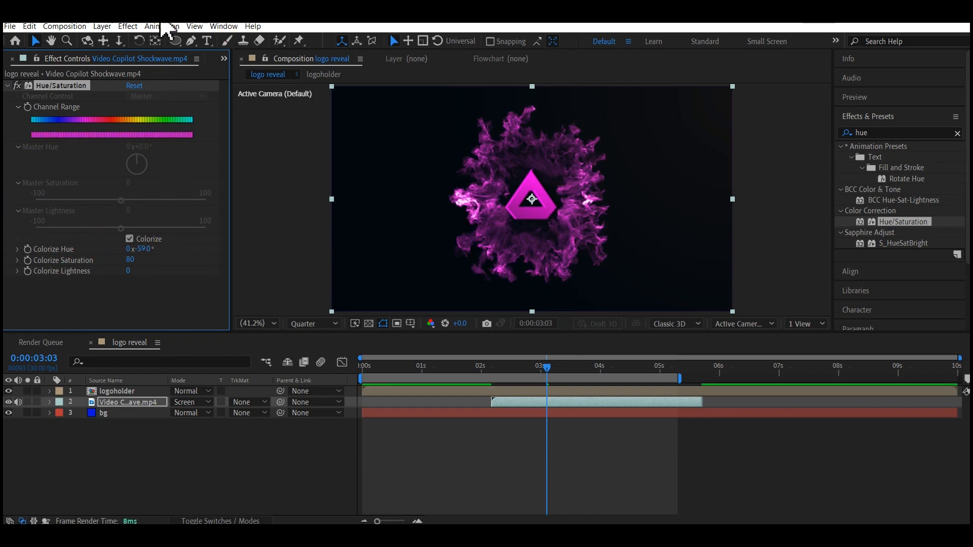
pyautogui.click(501, 402)
pyautogui.press('s')
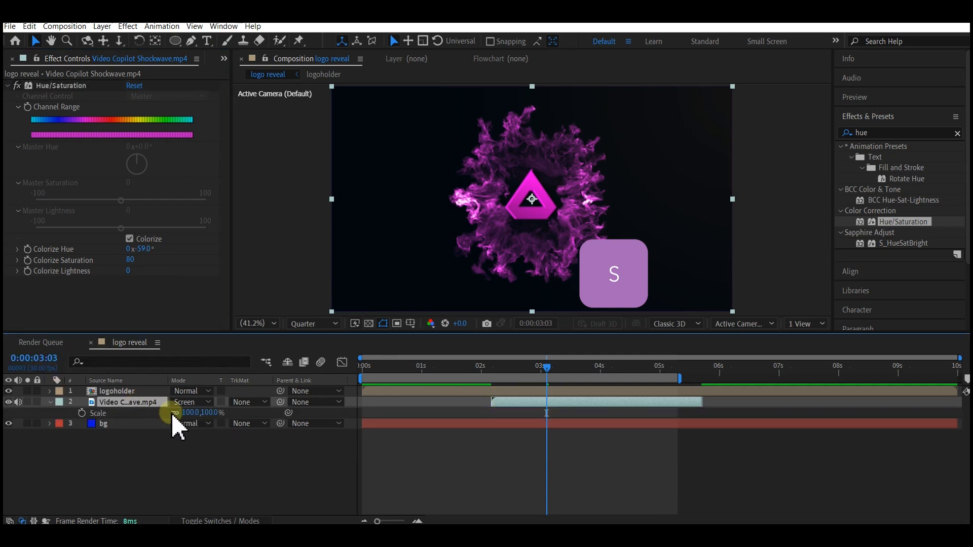
pyautogui.click(186, 414)
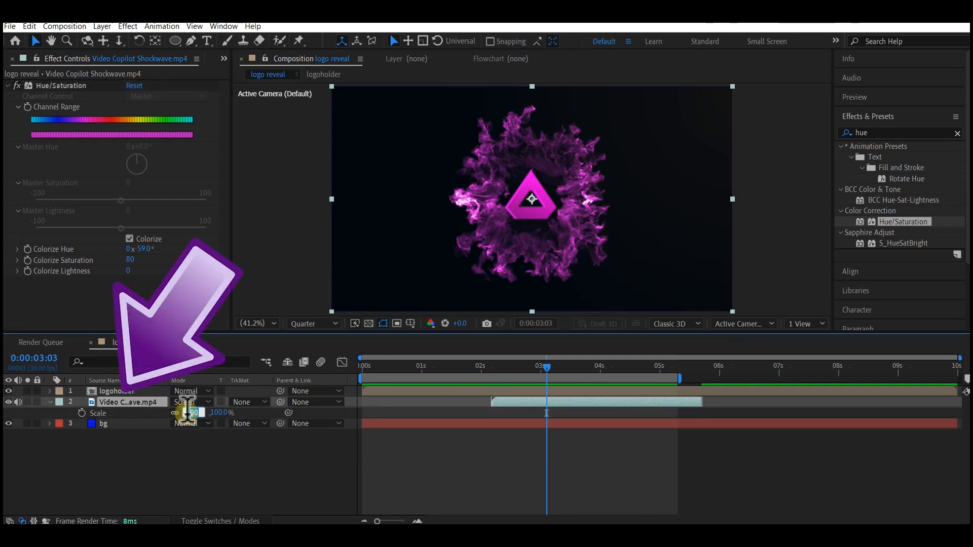
pyautogui.write('80')
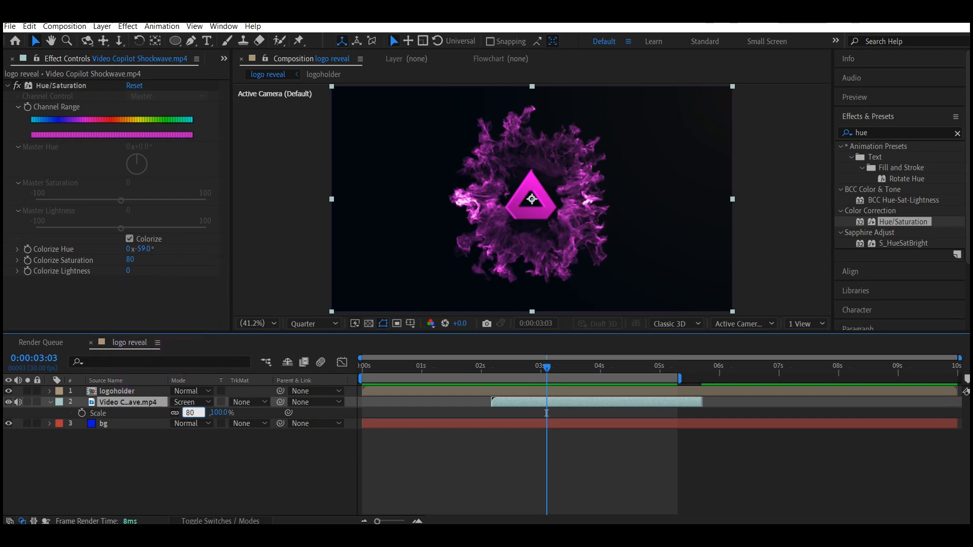
pyautogui.press('Return')
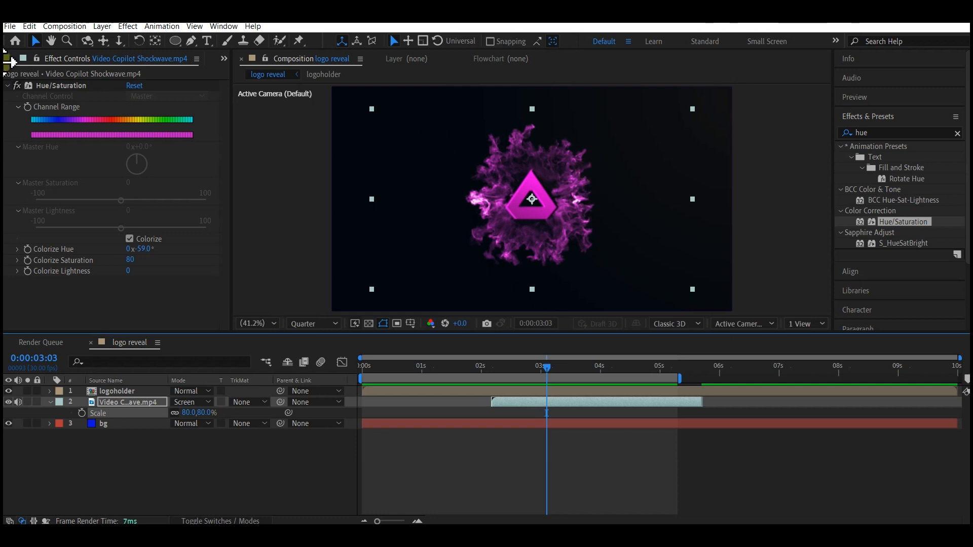
# Mask the shockwave layer with a wide ellipse covering the area right of the logo's center and feather the mask by 200 pixels
pyautogui.click(175, 42)
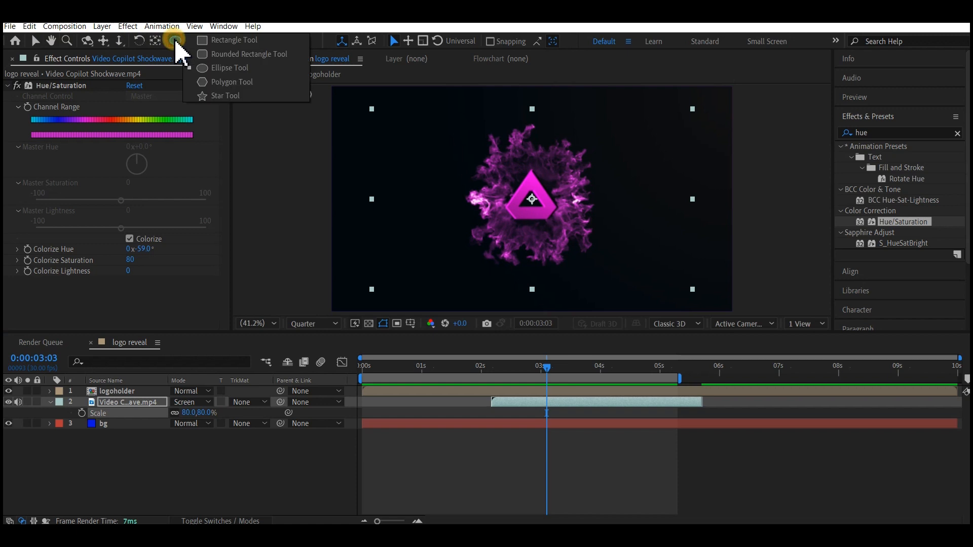
pyautogui.click(241, 68)
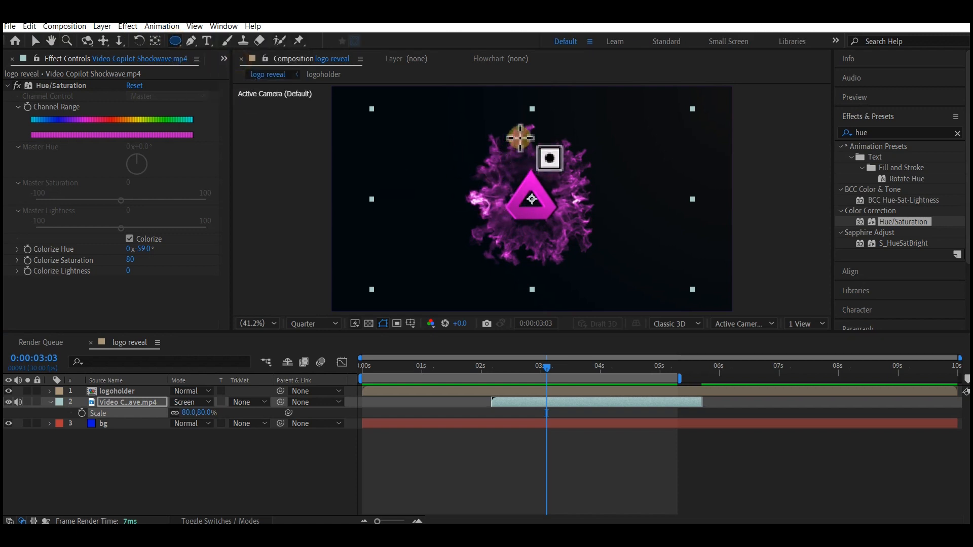
pyautogui.moveTo(513, 116); pyautogui.dragTo(693, 252)
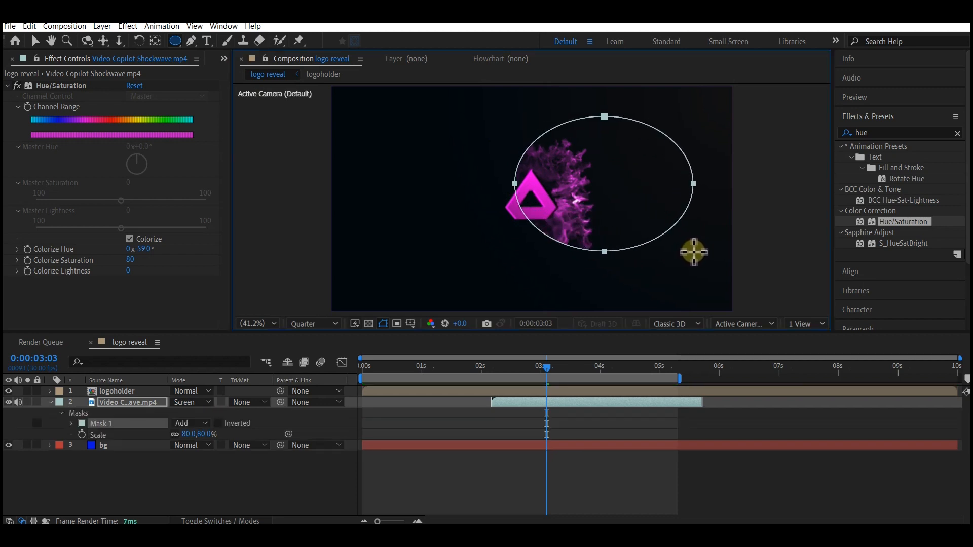
pyautogui.click(122, 403)
pyautogui.press('f')
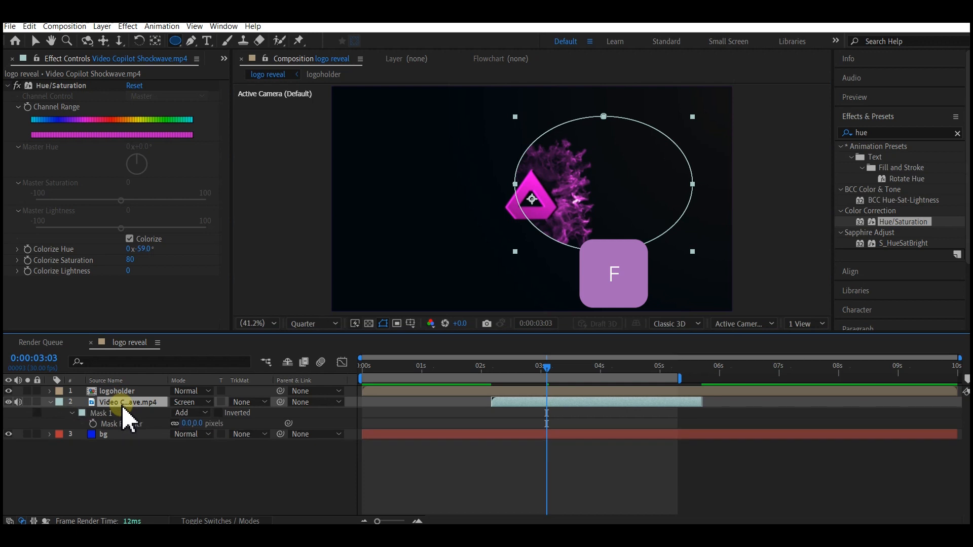
pyautogui.click(191, 423)
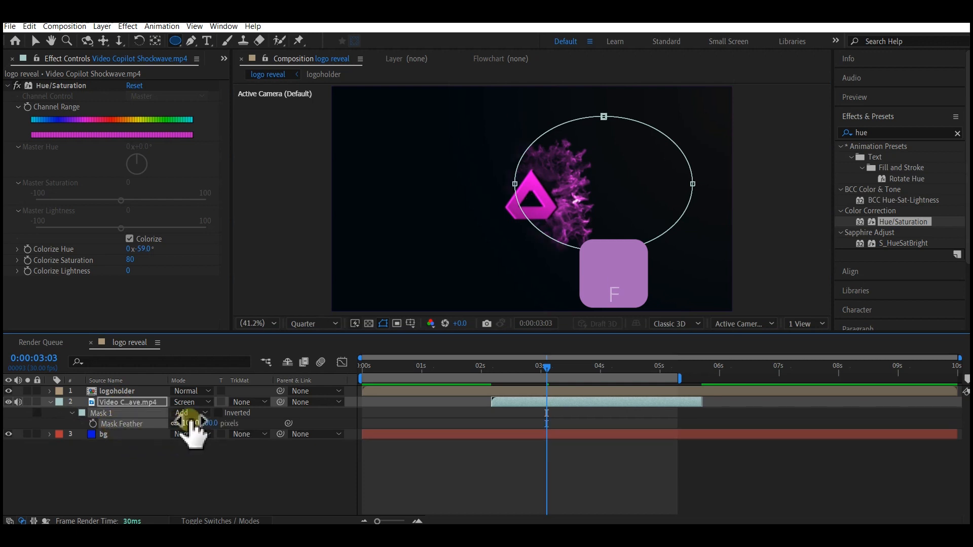
pyautogui.write('100')
pyautogui.press('Return')
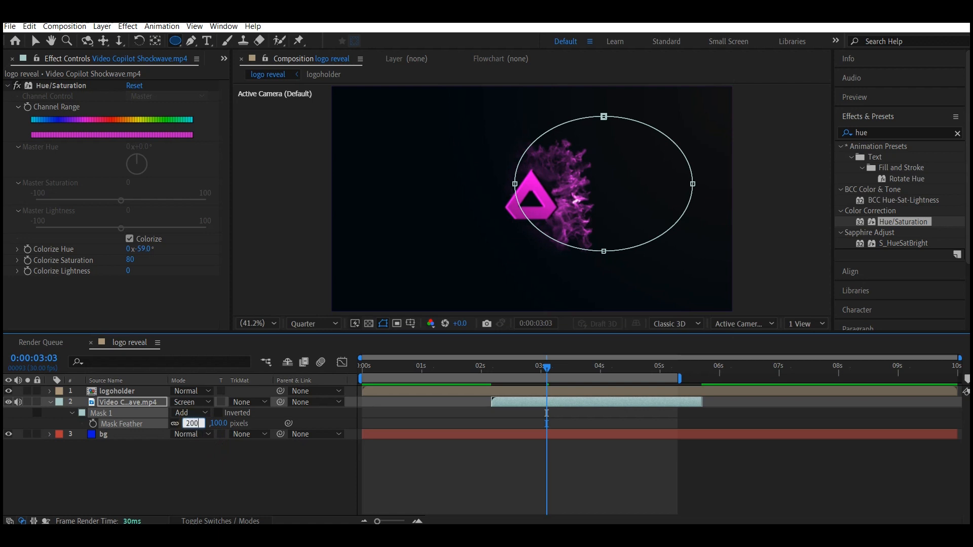
pyautogui.press('Return')
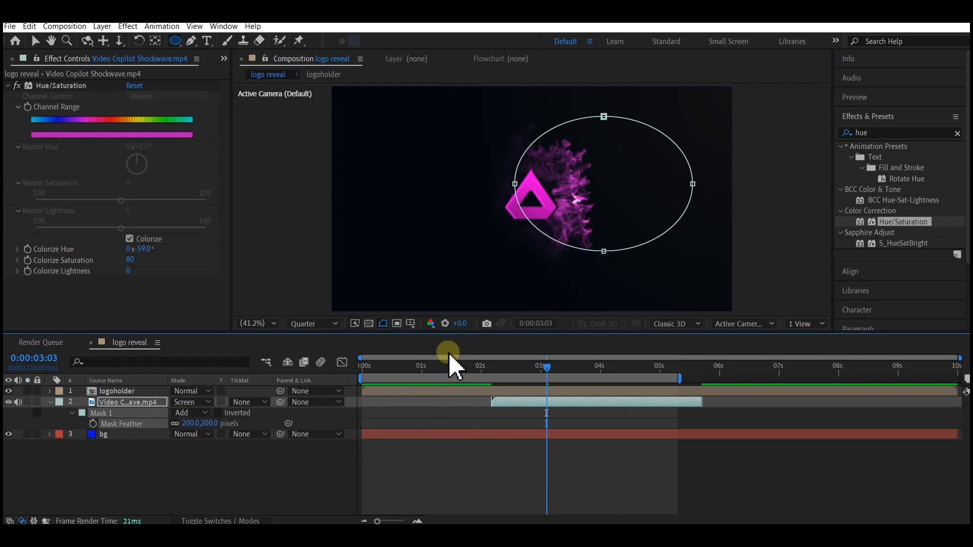
# Preview the masked shockwave from the start and extend the end of the work area to about 9 seconds
pyautogui.moveTo(400, 375); pyautogui.dragTo(344, 390)
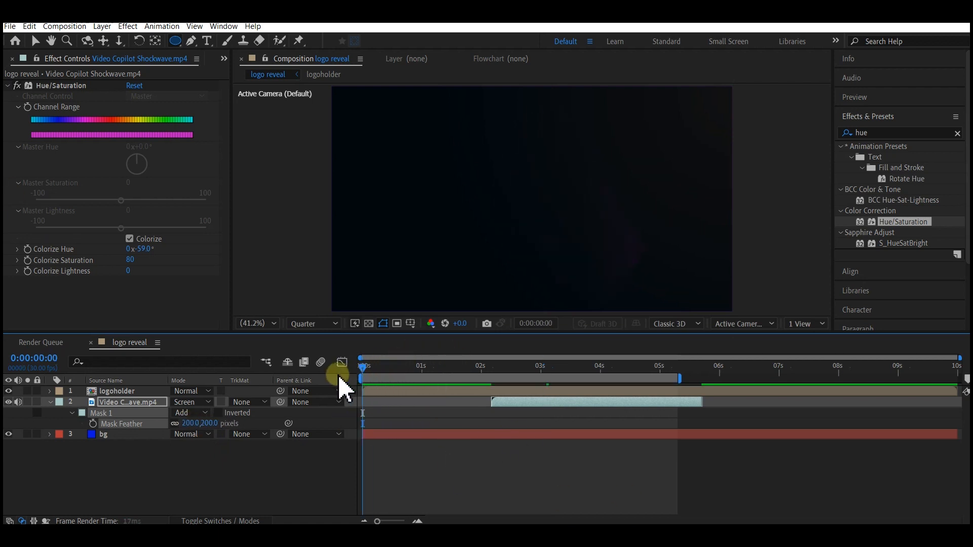
pyautogui.press('space')
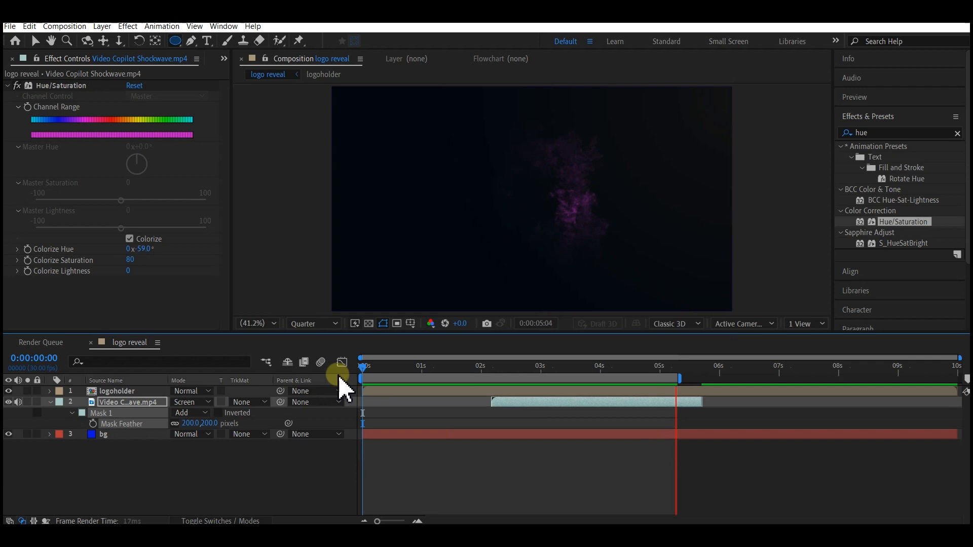
pyautogui.press('space')
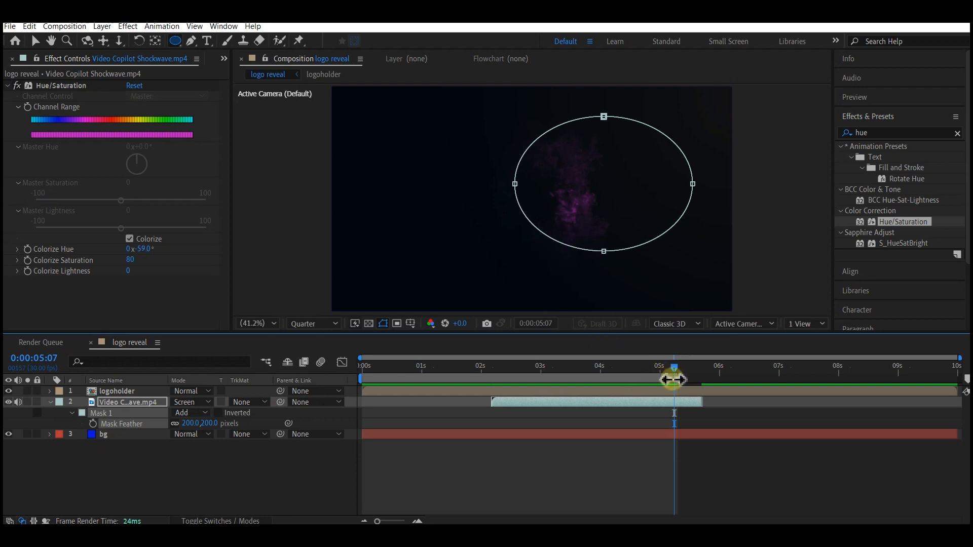
pyautogui.moveTo(681, 377); pyautogui.dragTo(902, 377)
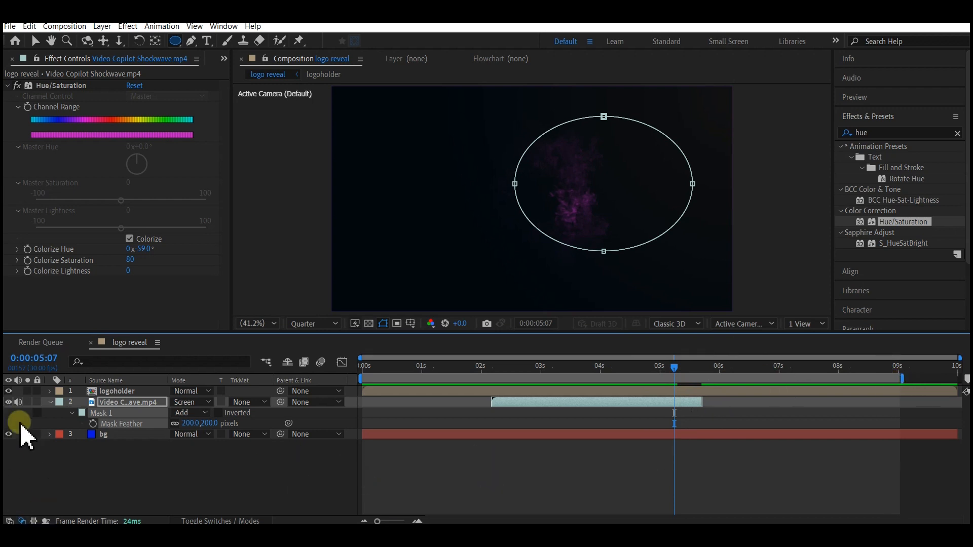
# Move the logoholder layer's last Mask Path keyframe to about 0:00:06:06 and preview the slower mask animation
pyautogui.click(112, 393)
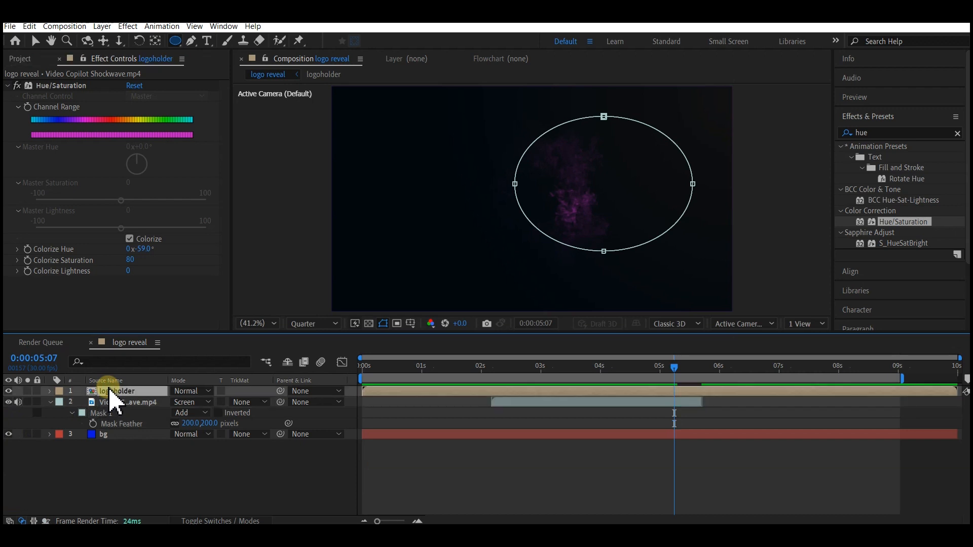
pyautogui.press('u')
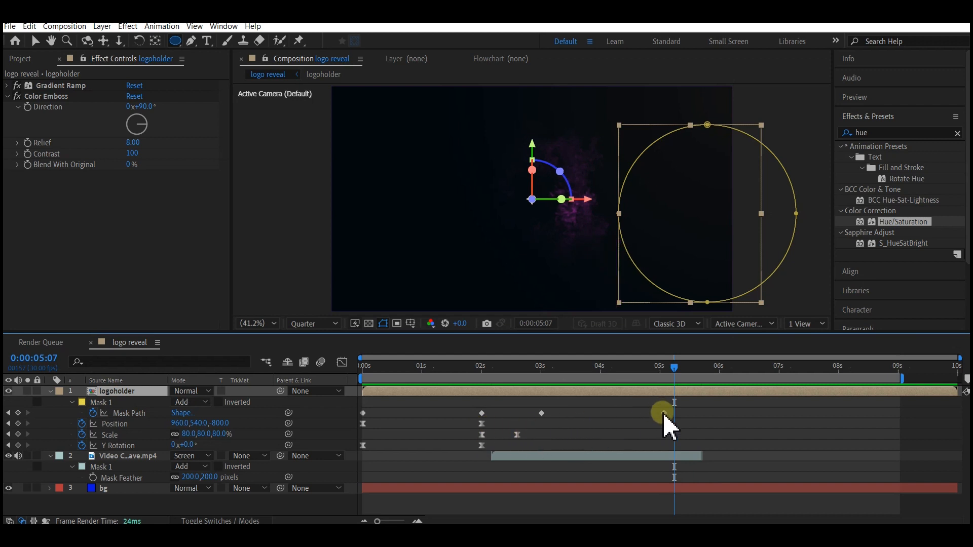
pyautogui.moveTo(663, 413); pyautogui.dragTo(731, 414)
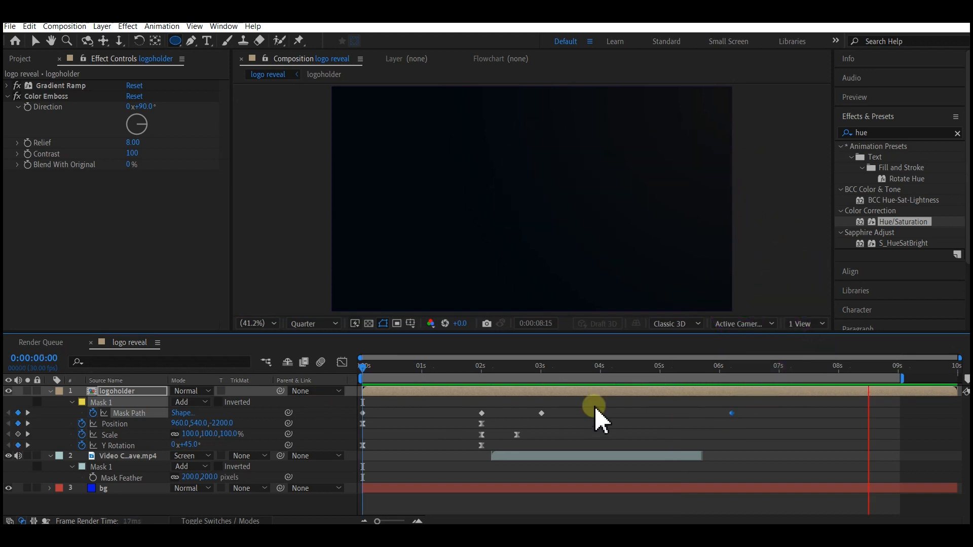
pyautogui.press('space')
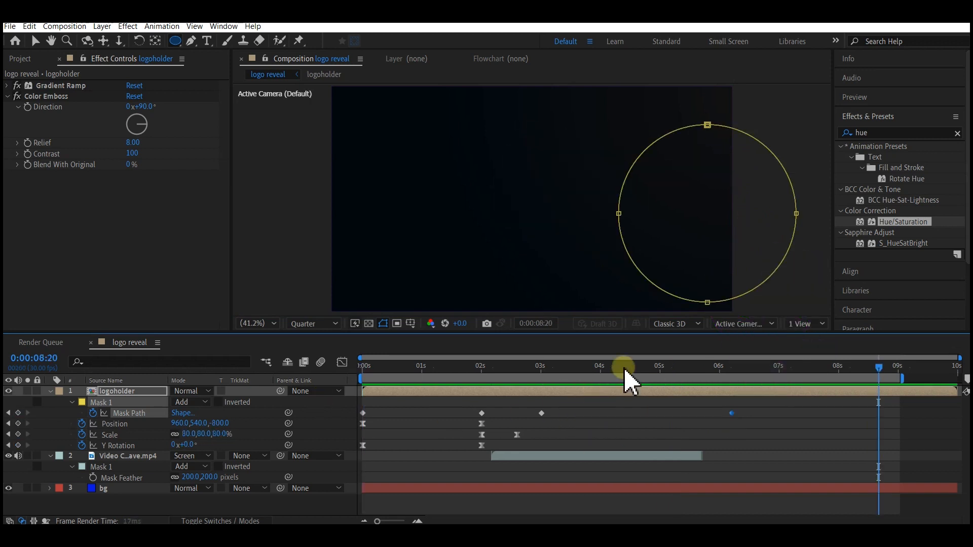
# Fade out the shockwave layer with Opacity keyframes of 100% at 0:00:04:26 and 0% at 0:00:05:19, and preview the result
pyautogui.moveTo(623, 367); pyautogui.dragTo(591, 434)
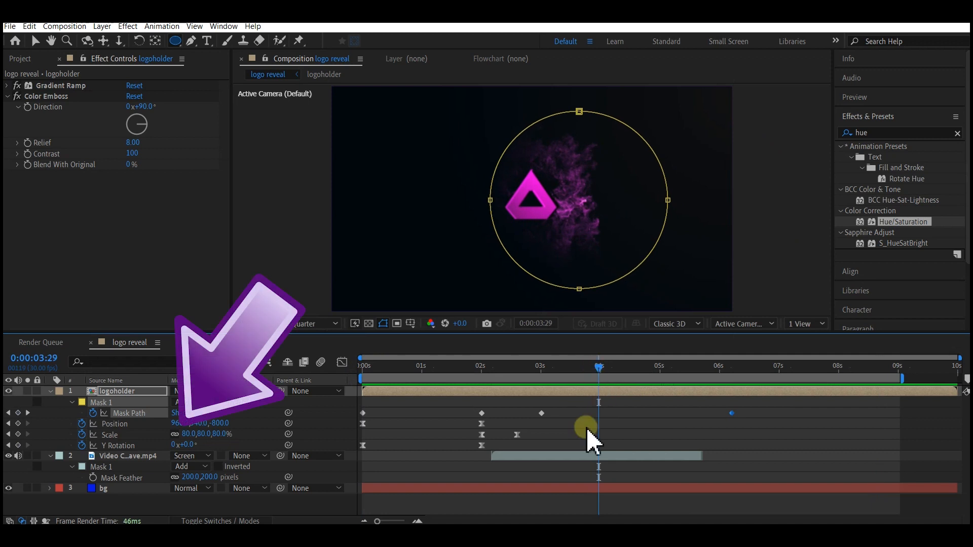
pyautogui.click(567, 456)
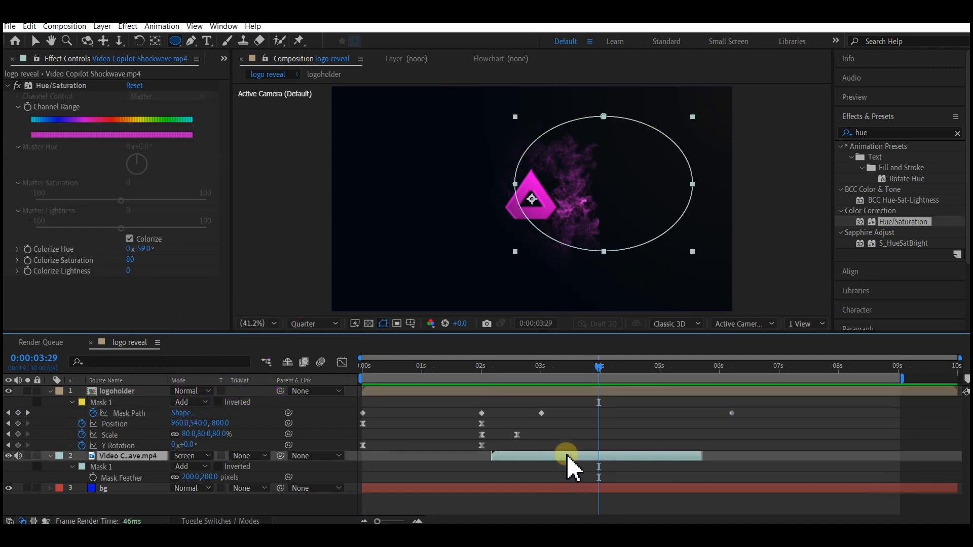
pyautogui.press('t')
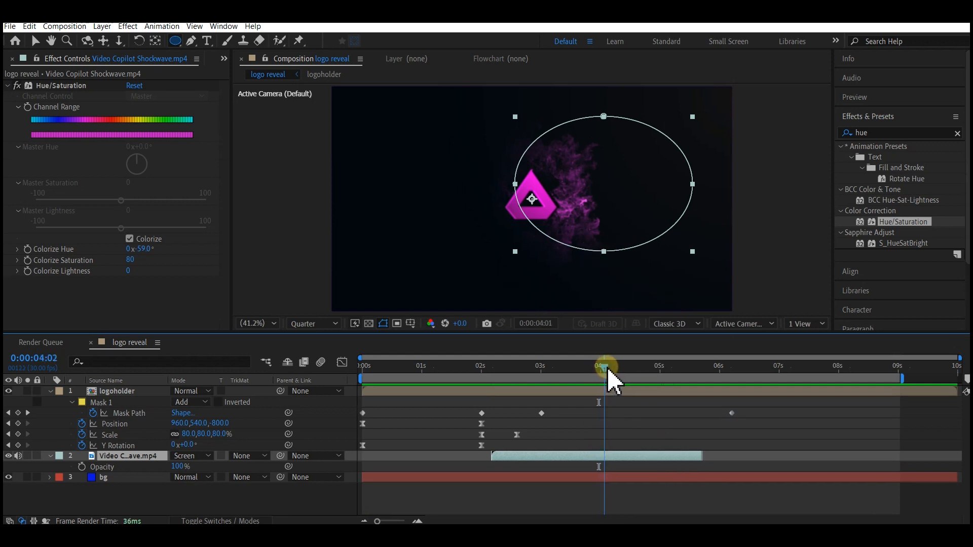
pyautogui.moveTo(608, 370); pyautogui.dragTo(653, 384)
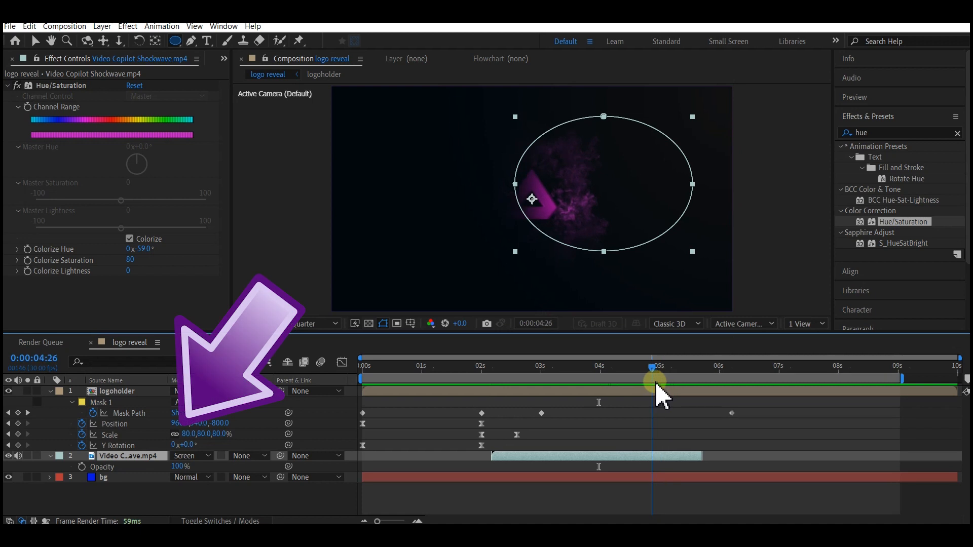
pyautogui.click(82, 467)
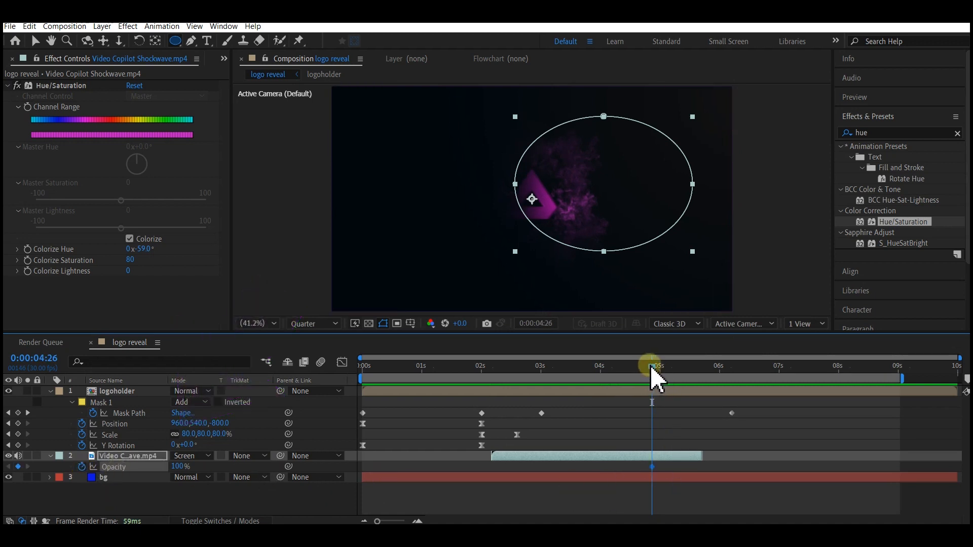
pyautogui.moveTo(652, 368); pyautogui.dragTo(699, 370)
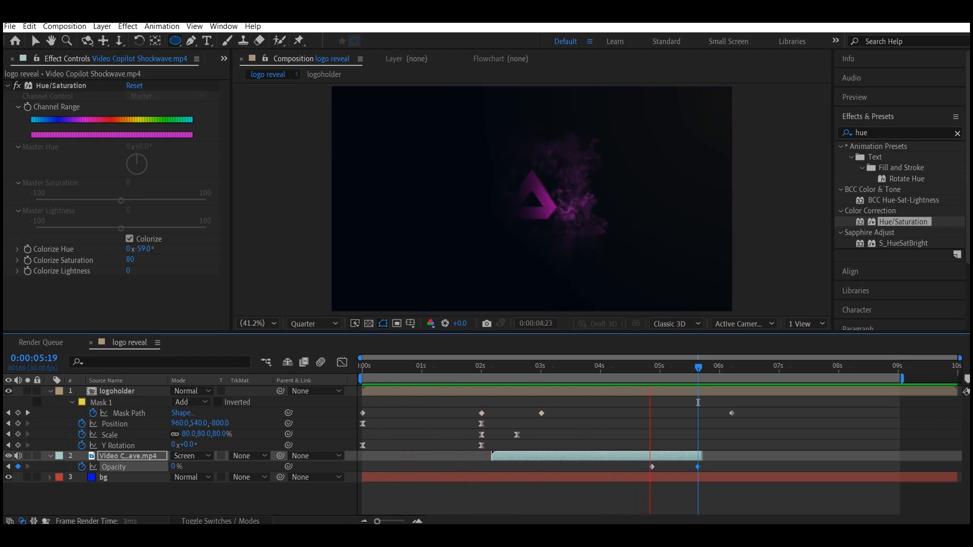
pyautogui.click(356, 375)
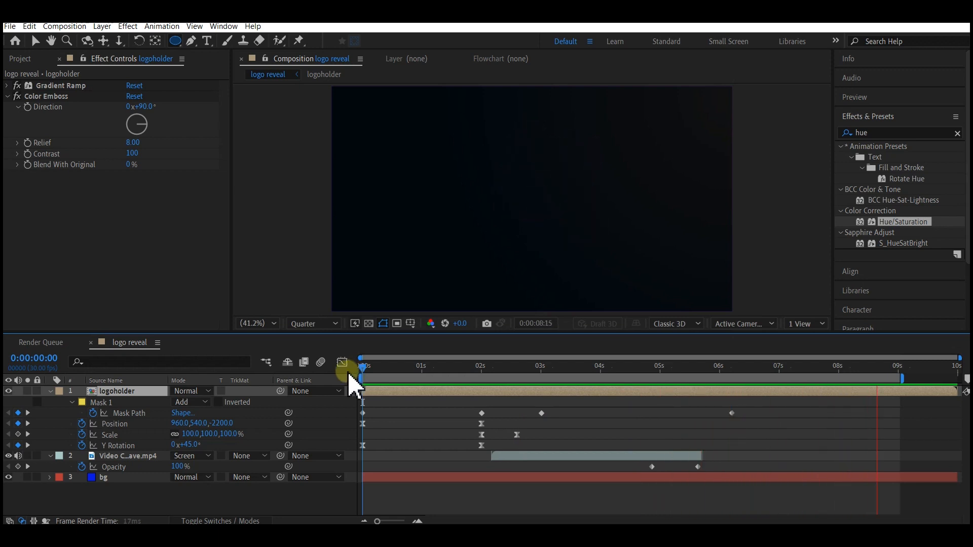
# Open the logoholder composition and add a white text layer reading "B" in Gadugi Bold at 296 px
pyautogui.click(94, 398)
pyautogui.doubleClick(97, 401)
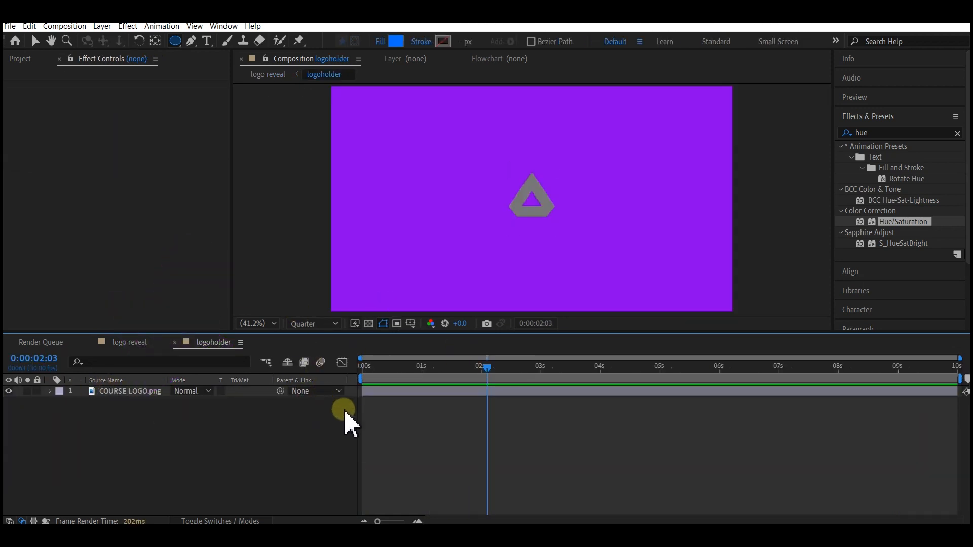
pyautogui.rightClick(253, 427)
pyautogui.moveTo(283, 300)
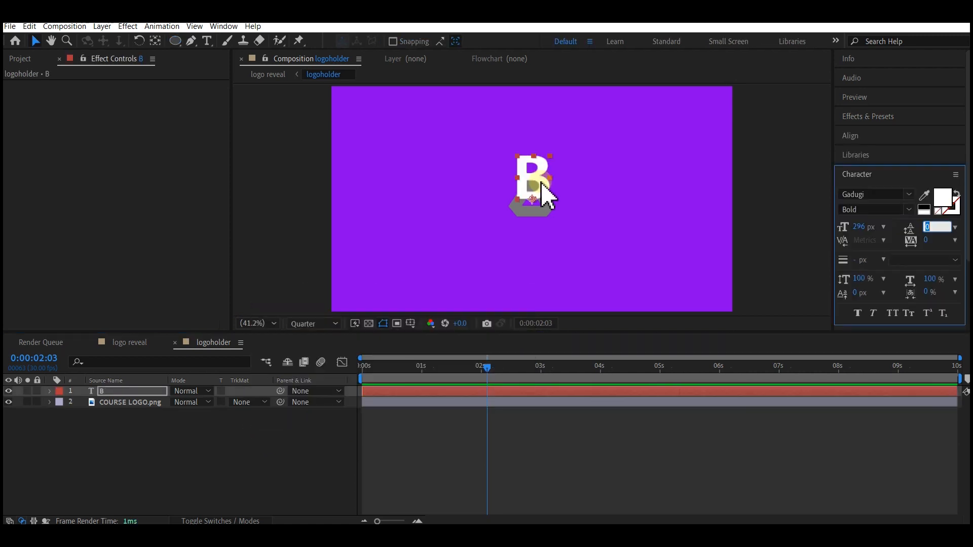
# Center the B layer's anchor point on the letter and align the layer horizontally and vertically to the composition's center
pyautogui.click(541, 184)
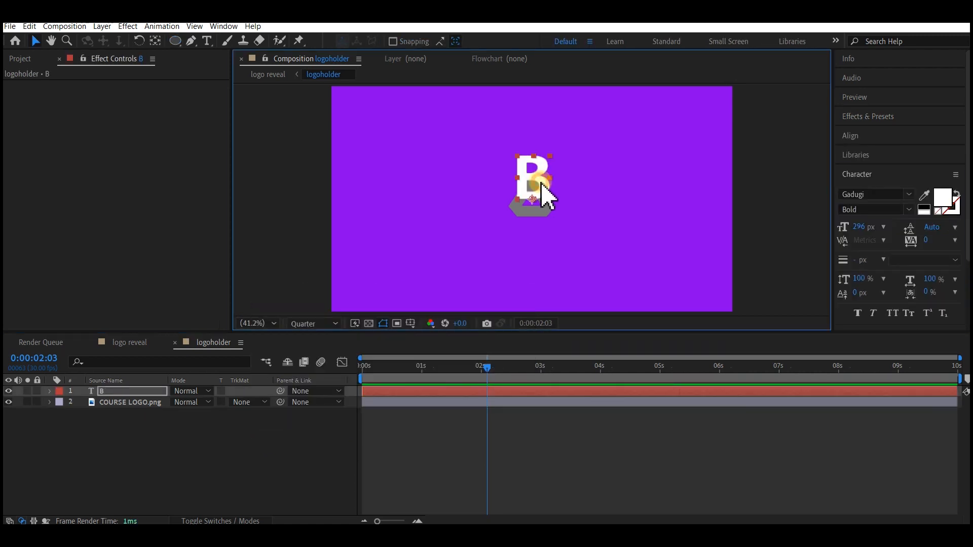
pyautogui.click(280, 93)
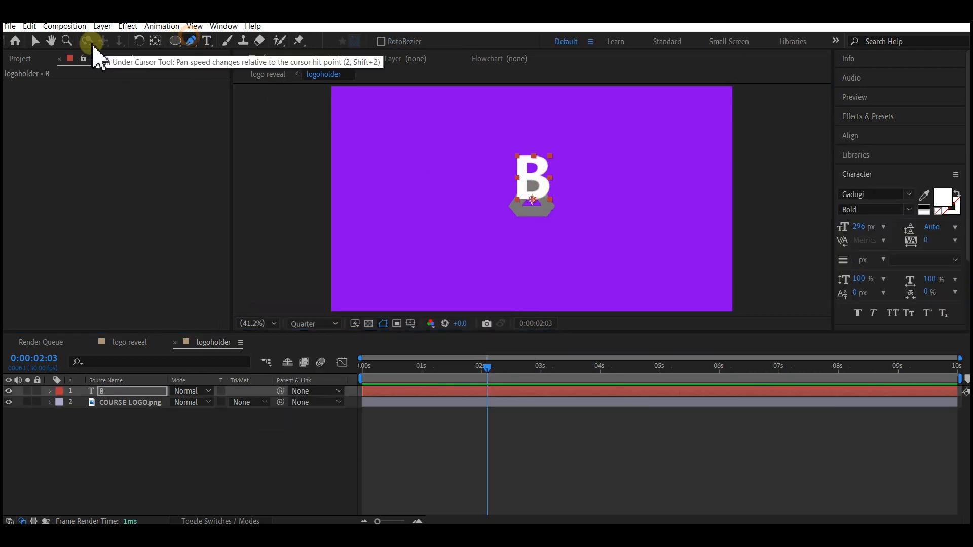
pyautogui.click(861, 135)
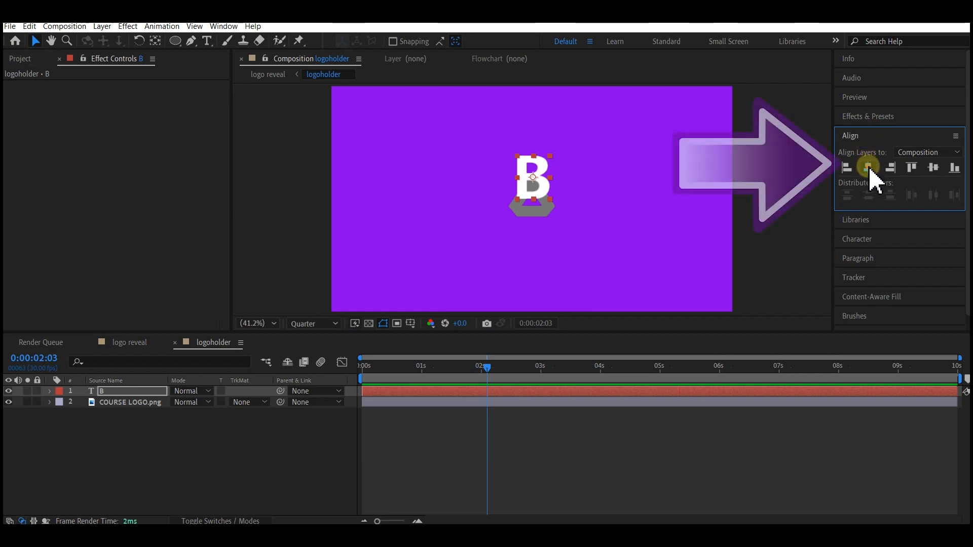
pyautogui.click(868, 167)
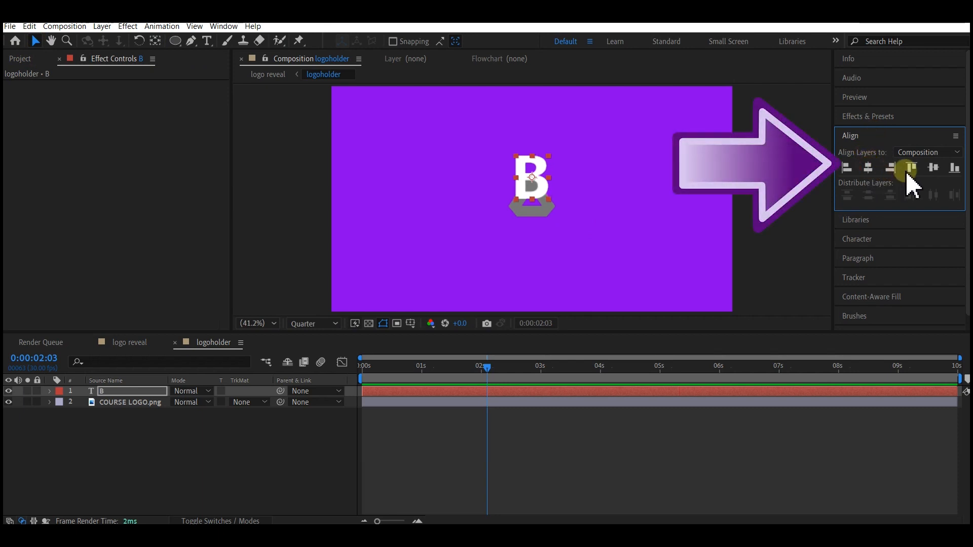
pyautogui.click(933, 167)
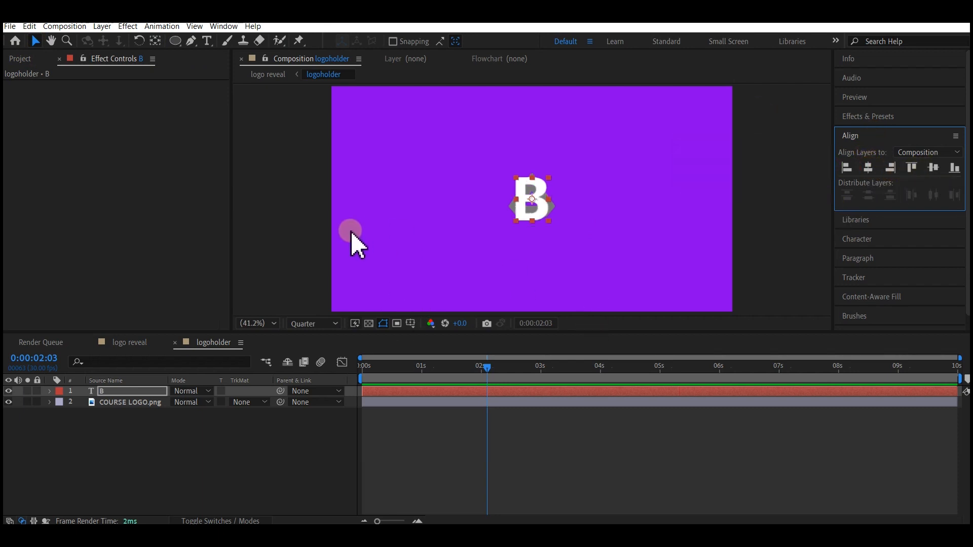
# Hide the COURSE LOGO.png layer and preview the logo reveal composition from the start with the letter B
pyautogui.click(104, 401)
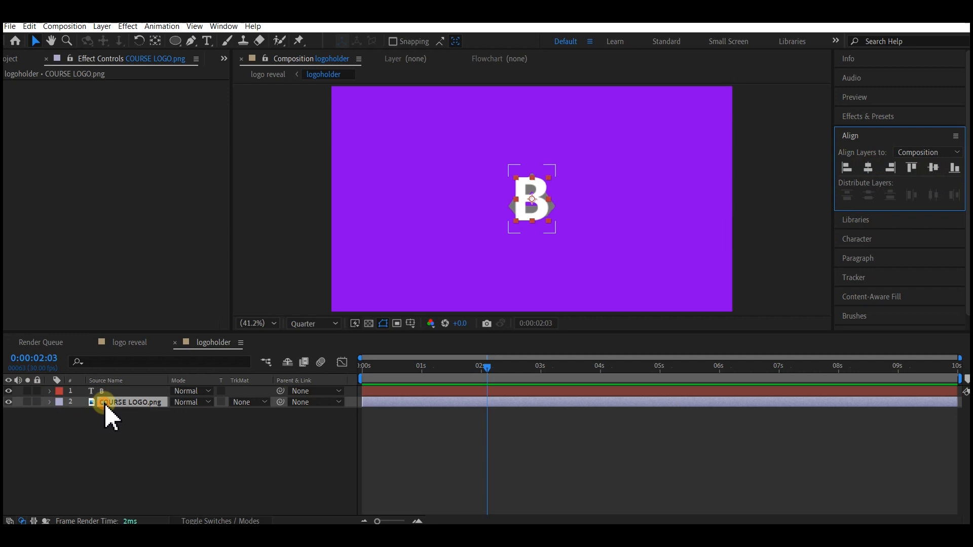
pyautogui.click(9, 402)
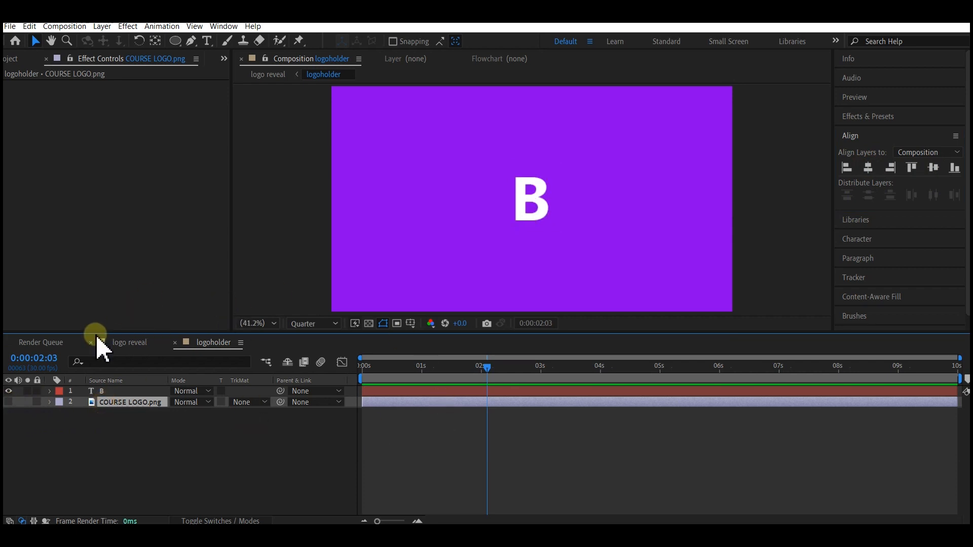
pyautogui.click(124, 347)
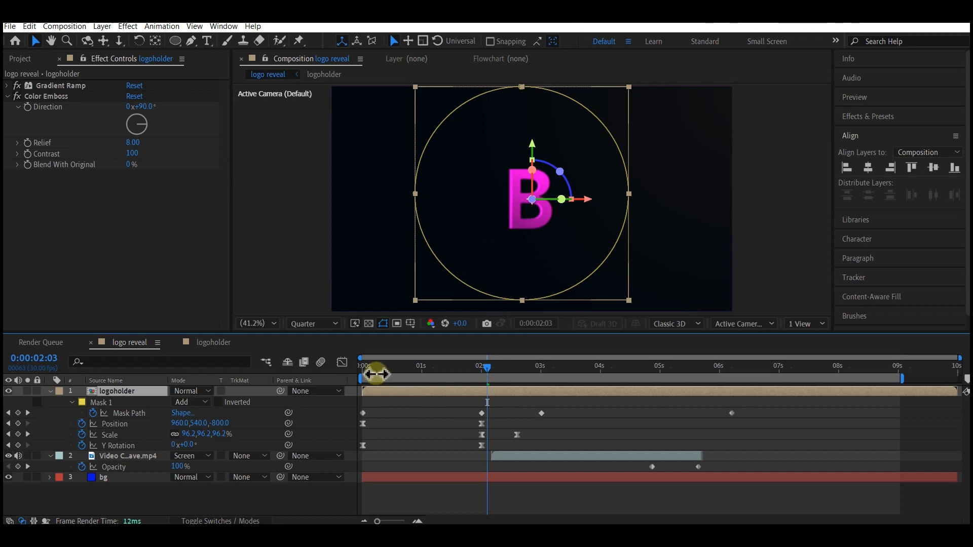
pyautogui.moveTo(380, 369); pyautogui.dragTo(341, 379)
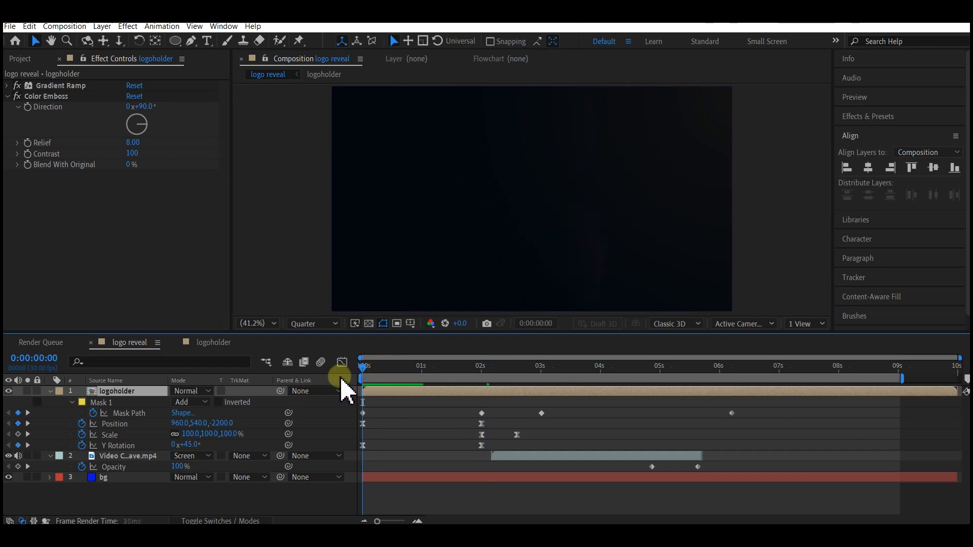
pyautogui.press('space')
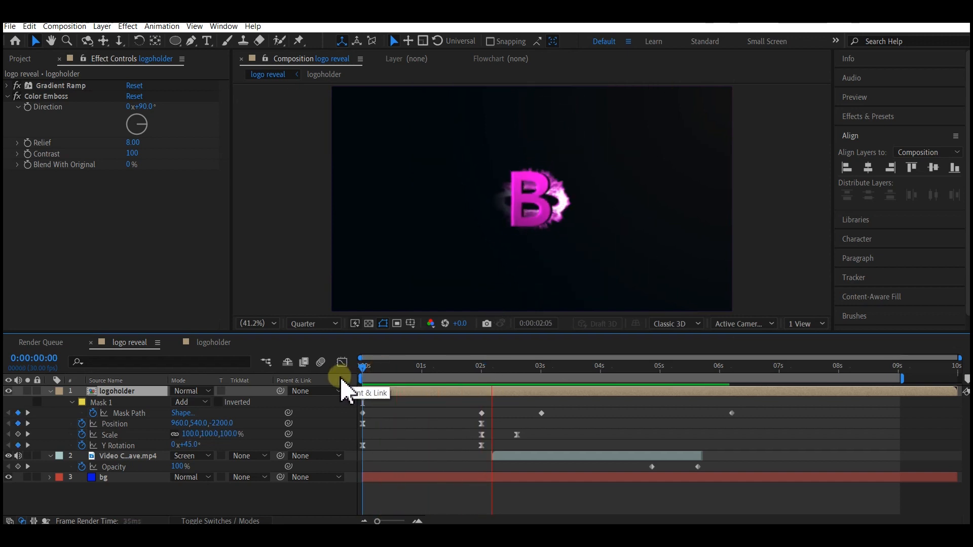